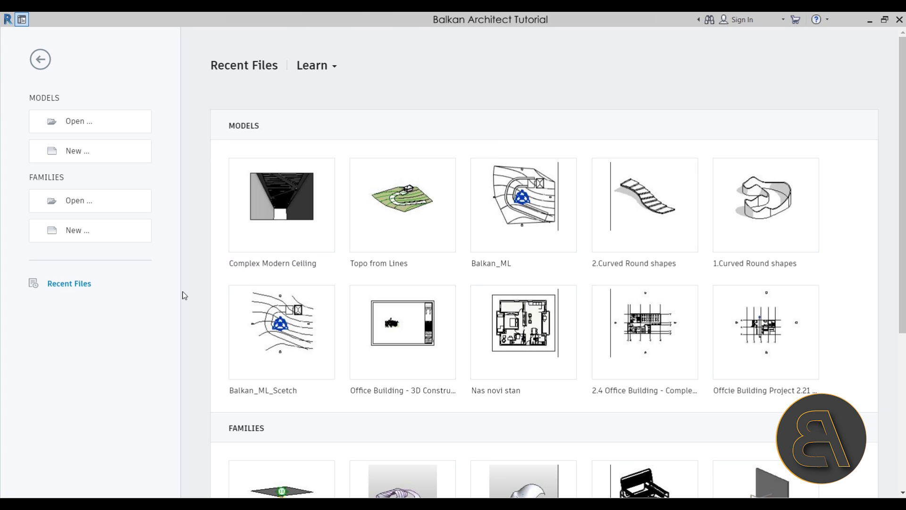
# - Create a new project from the Balkan Architect Template - Metric template
pyautogui.click(111, 157)
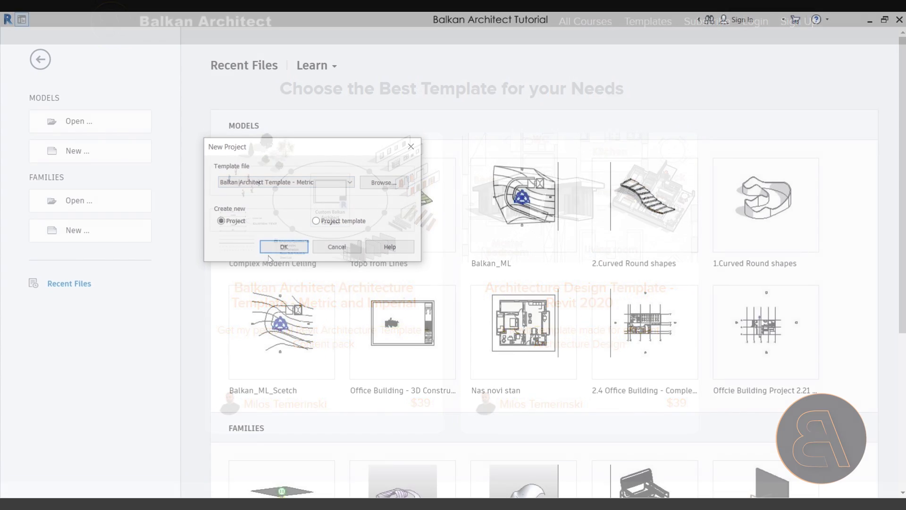
pyautogui.click(284, 245)
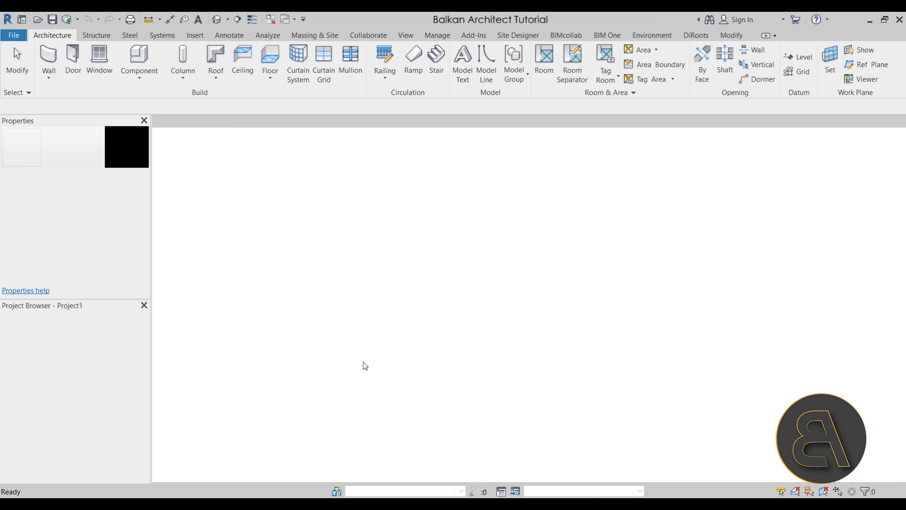
pyautogui.moveTo(504, 314); pyautogui.dragTo(403, 314, button='middle')
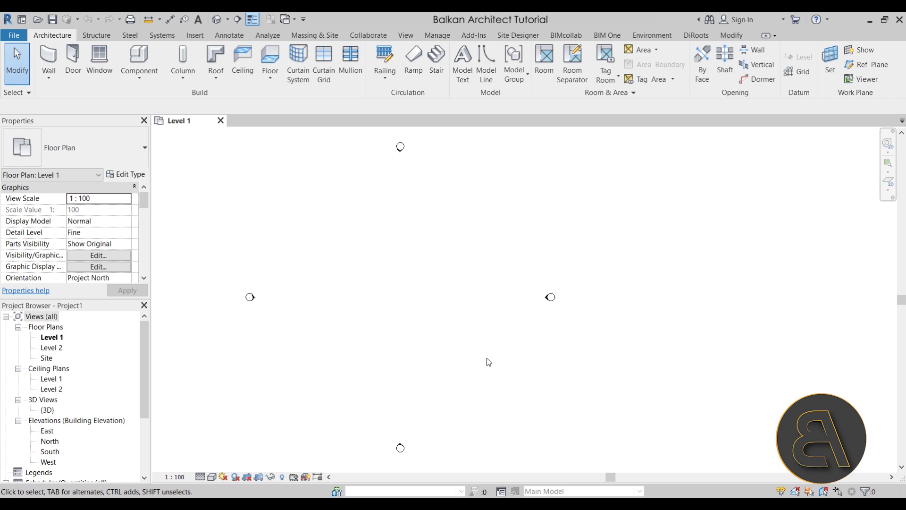
# - Draw a square room of Generic - 400mm walls on Level 1, 4 m high and about 5.6 m wide inside
pyautogui.press('w')
pyautogui.press('a')
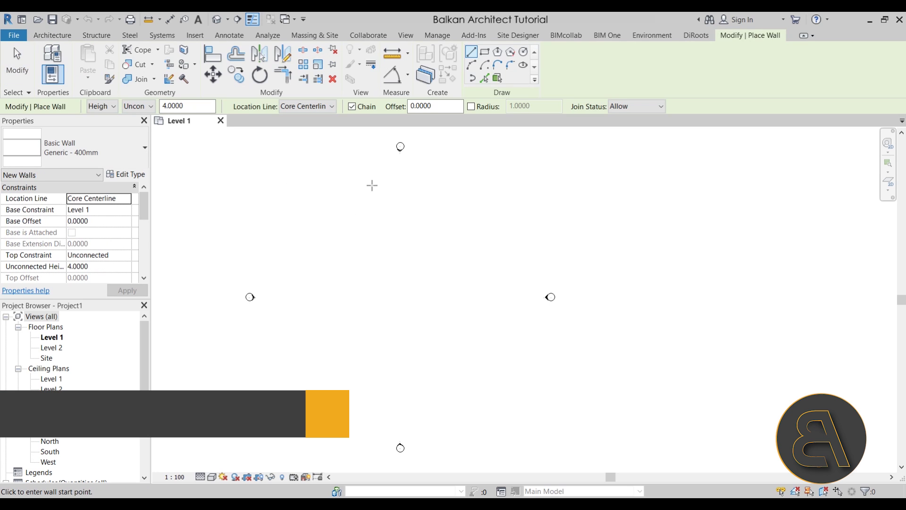
pyautogui.click(485, 52)
pyautogui.click(373, 286)
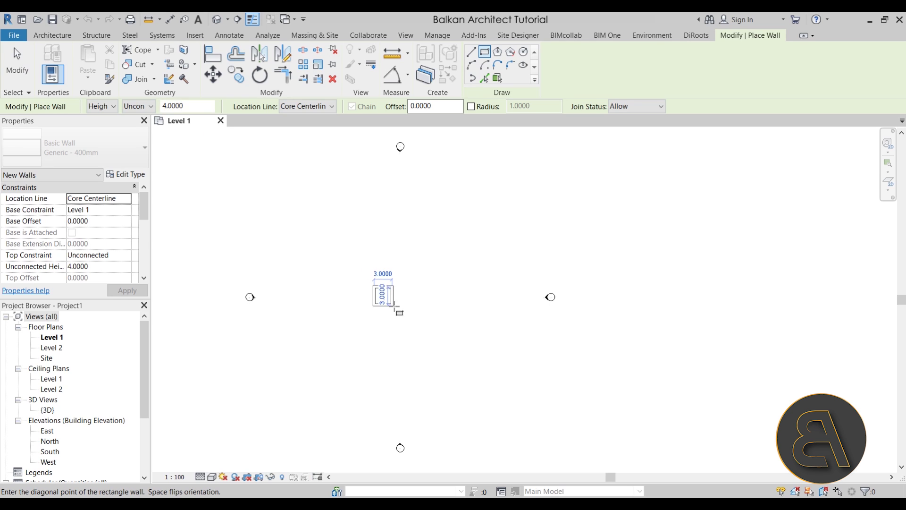
pyautogui.click(411, 323)
pyautogui.scroll(4, 416, 316)
pyautogui.press('Escape')
pyautogui.press('Escape')
pyautogui.moveTo(374, 299); pyautogui.dragTo(430, 304, button='middle')
pyautogui.scroll(5, 423, 288)
pyautogui.moveTo(401, 265); pyautogui.dragTo(398, 279, button='middle')
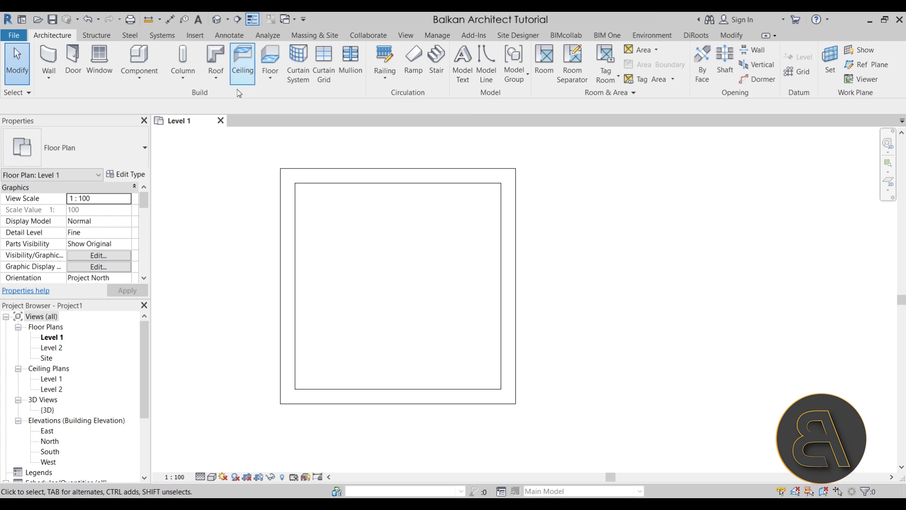
# - Place an automatic ceiling inside the walls on the Level 1 ceiling plan with a height offset of 3 m
pyautogui.doubleClick(49, 378)
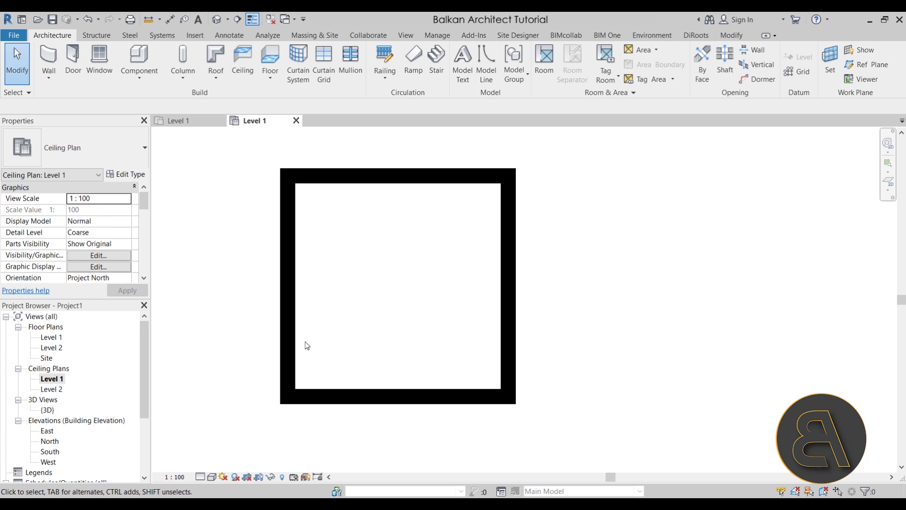
pyautogui.click(245, 64)
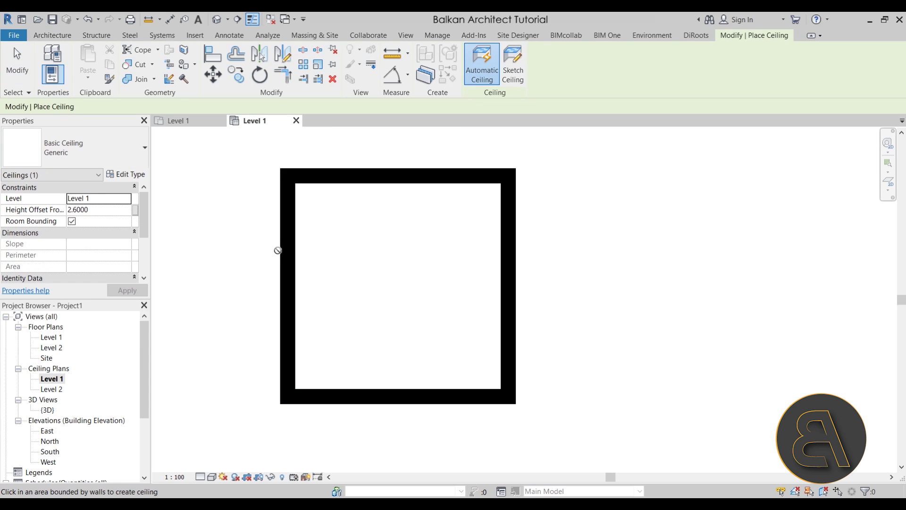
pyautogui.click(106, 211)
pyautogui.write('3')
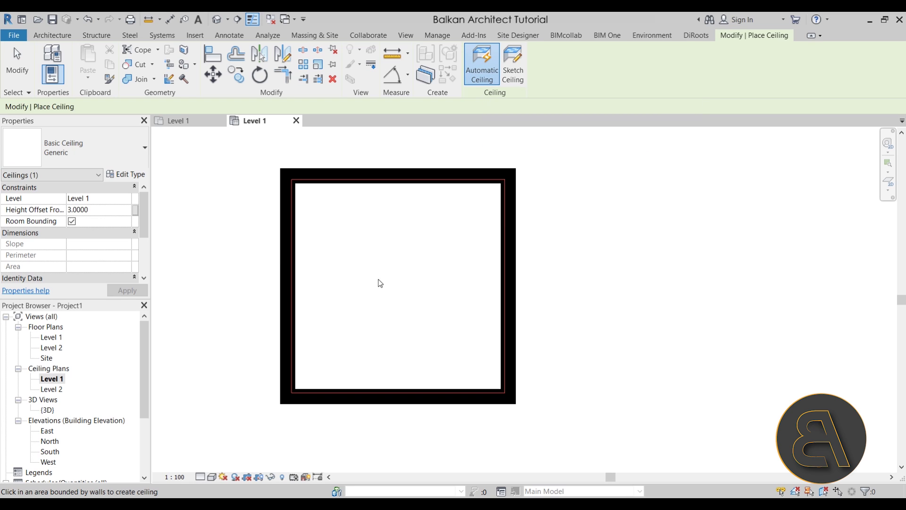
pyautogui.click(392, 282)
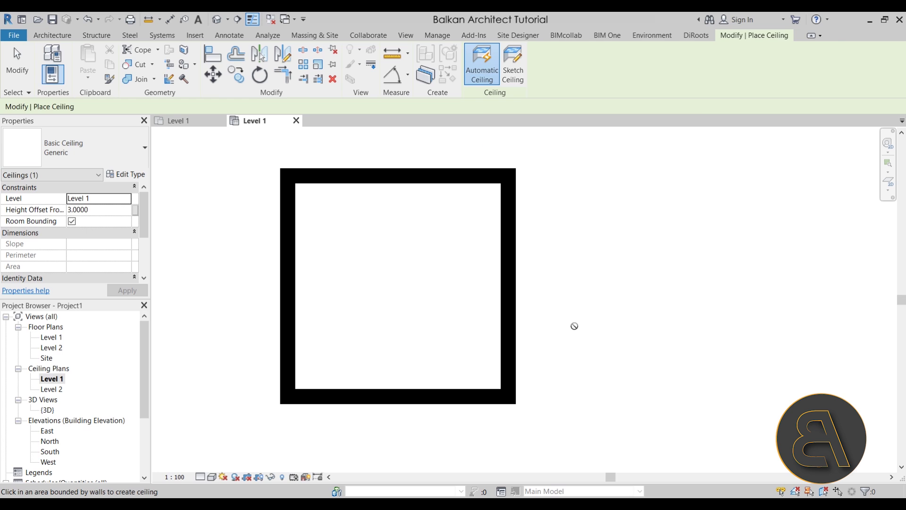
pyautogui.press('Escape')
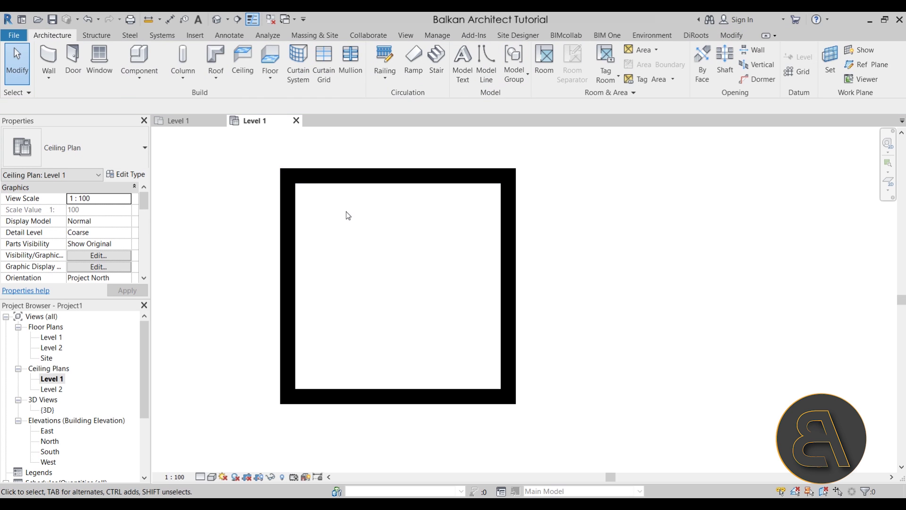
# - Change the ceiling's type to Compound Ceiling Plain in the 3D view
pyautogui.click(217, 20)
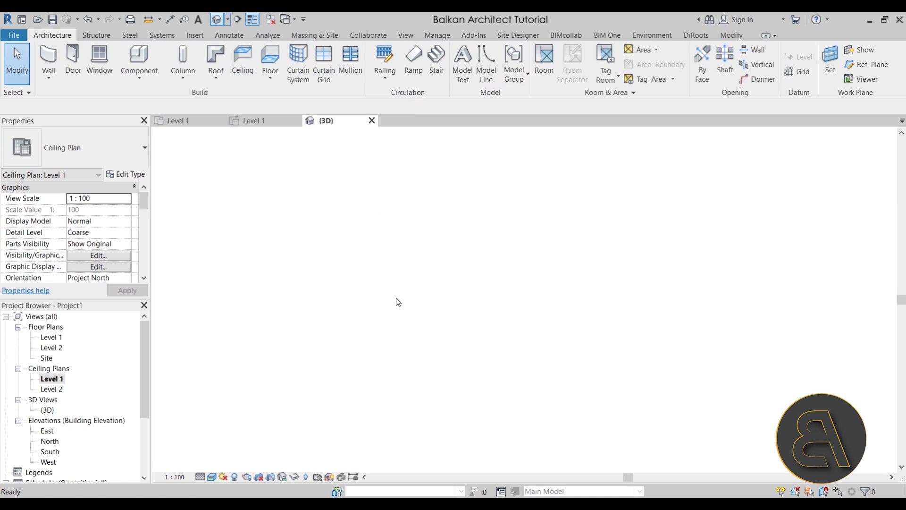
pyautogui.click(252, 19)
pyautogui.keyDown('shift'); pyautogui.moveTo(423, 267); pyautogui.dragTo(440, 324, button='middle'); pyautogui.keyUp('shift')
pyautogui.click(456, 194)
pyautogui.moveTo(514, 269)
pyautogui.keyDown('shift'); pyautogui.mouseDown(button='middle')
pyautogui.moveTo(538, 208)
pyautogui.moveTo(507, 377)
pyautogui.moveTo(486, 255)
pyautogui.moveTo(512, 264)
pyautogui.mouseUp(button='middle'); pyautogui.keyUp('shift')
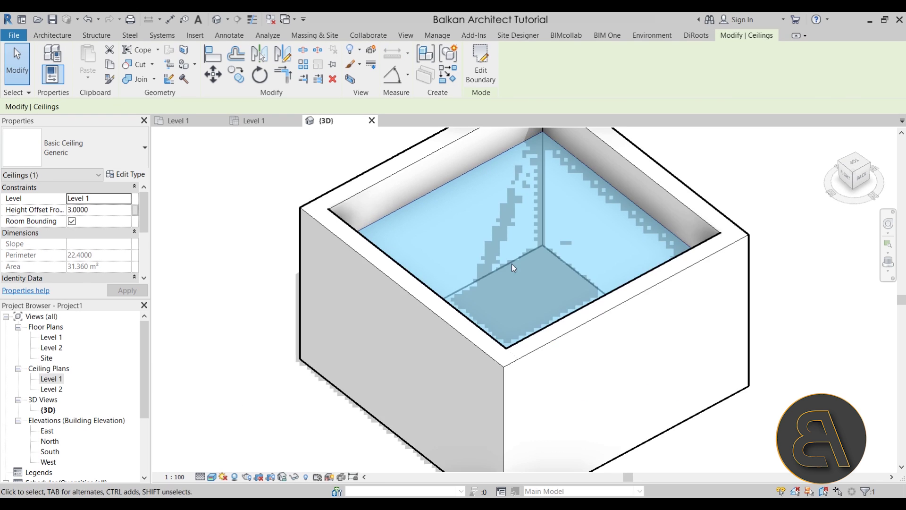
pyautogui.scroll(5, 514, 255)
pyautogui.moveTo(509, 186); pyautogui.dragTo(471, 273, button='middle')
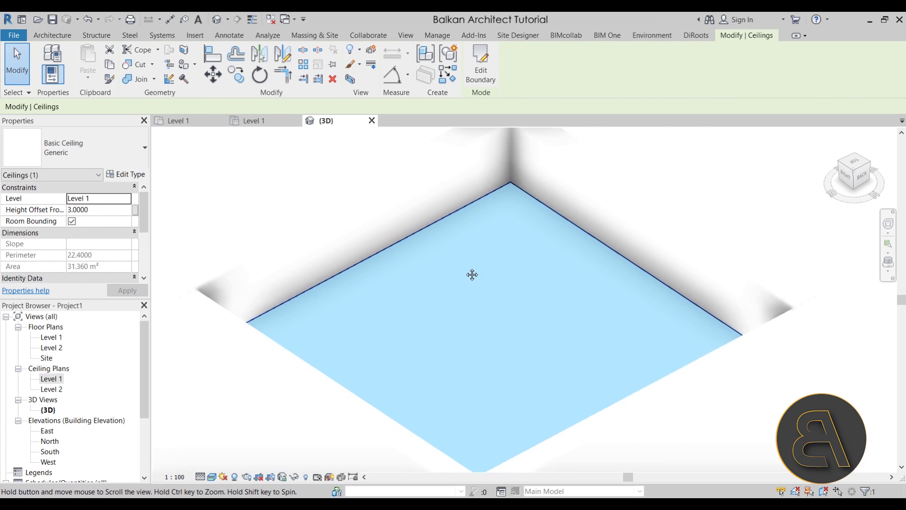
pyautogui.click(89, 149)
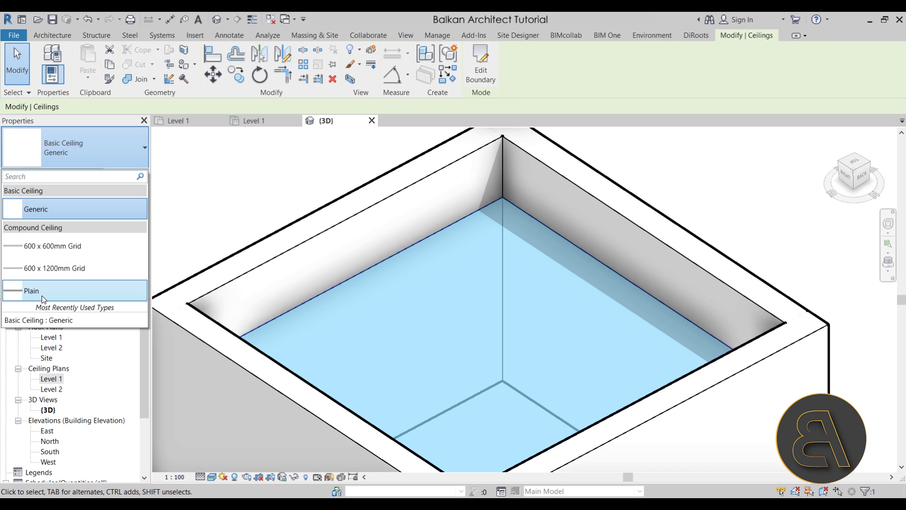
pyautogui.click(42, 298)
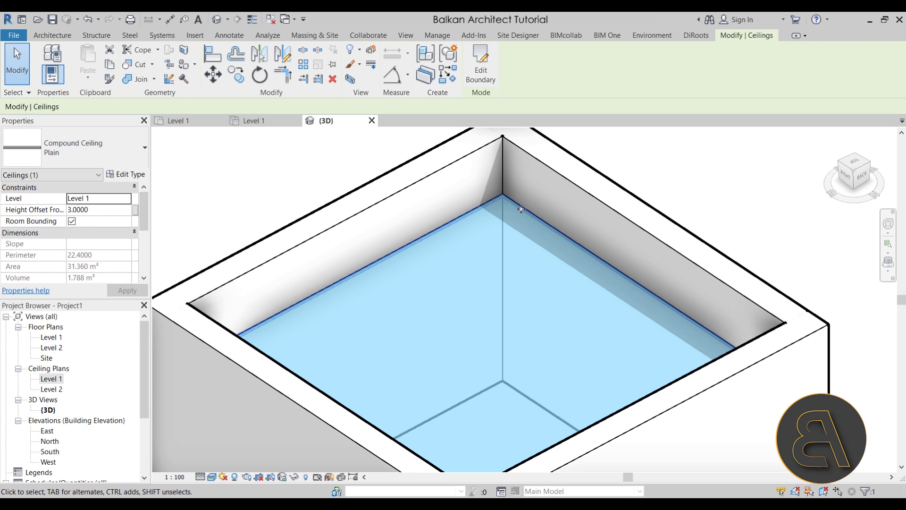
pyautogui.scroll(5, 494, 207)
pyautogui.scroll(3, 494, 208)
pyautogui.scroll(-10, 451, 184)
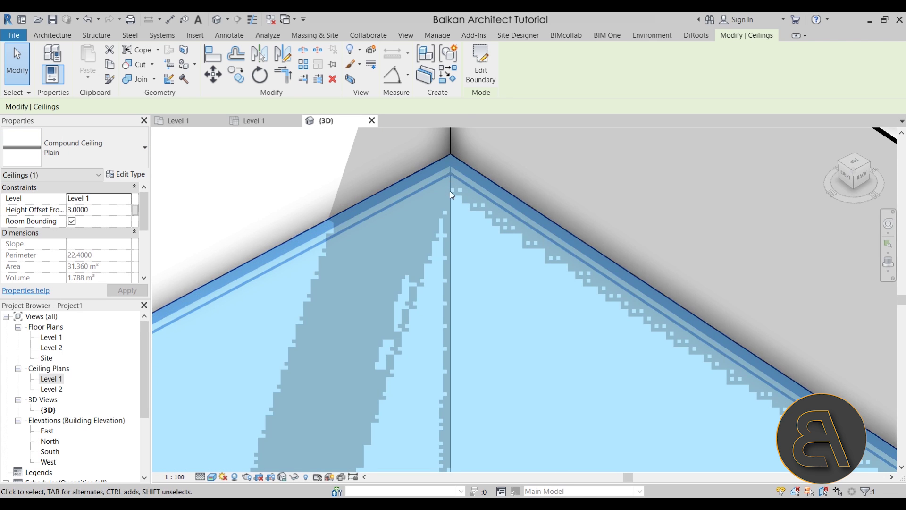
pyautogui.press('Escape')
pyautogui.keyDown('shift'); pyautogui.moveTo(426, 253); pyautogui.dragTo(438, 279, button='middle'); pyautogui.keyUp('shift')
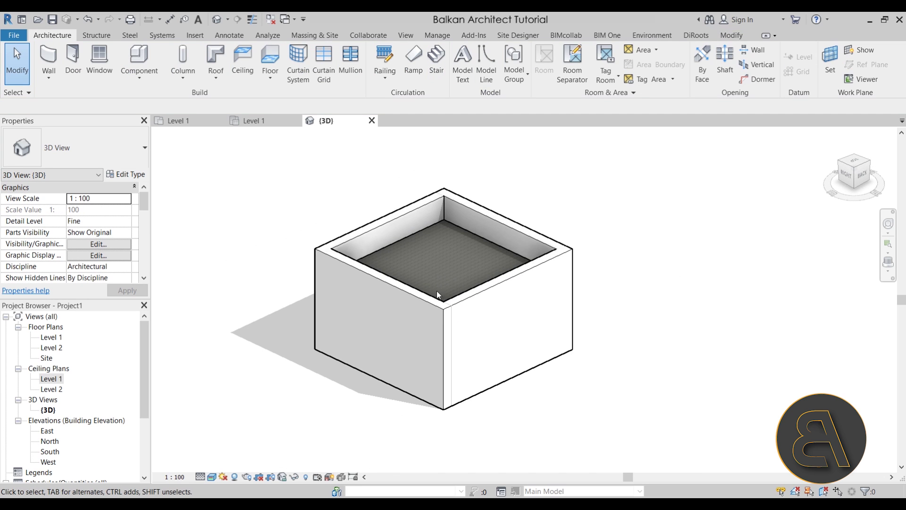
# - Start a roof by footprint with the Sloped Glazing type and pick the four walls as its boundary
pyautogui.scroll(3, 437, 258)
pyautogui.keyDown('shift'); pyautogui.moveTo(454, 256); pyautogui.dragTo(426, 321, button='middle'); pyautogui.keyUp('shift')
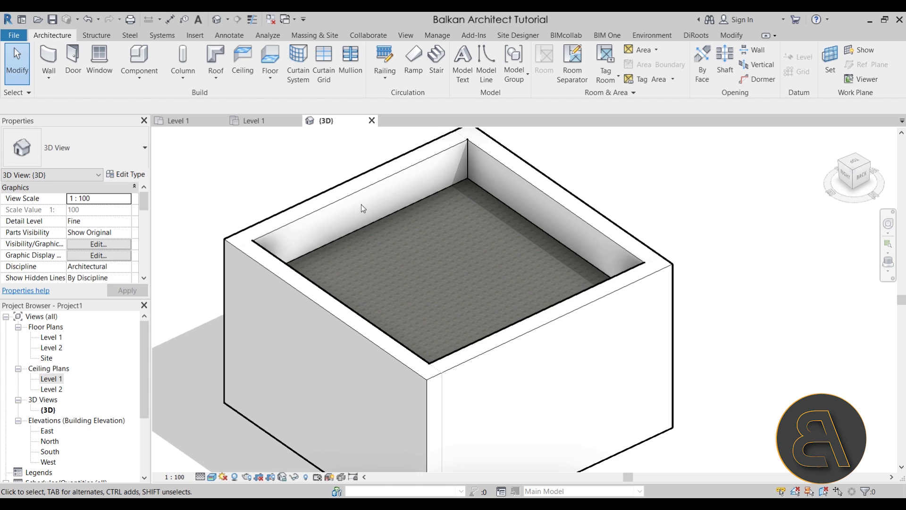
pyautogui.click(211, 60)
pyautogui.click(222, 193)
pyautogui.click(64, 153)
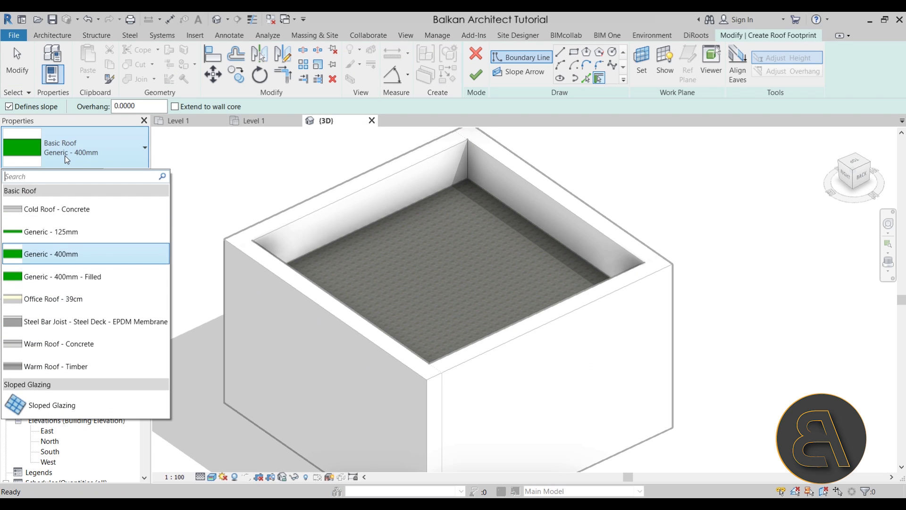
pyautogui.click(85, 403)
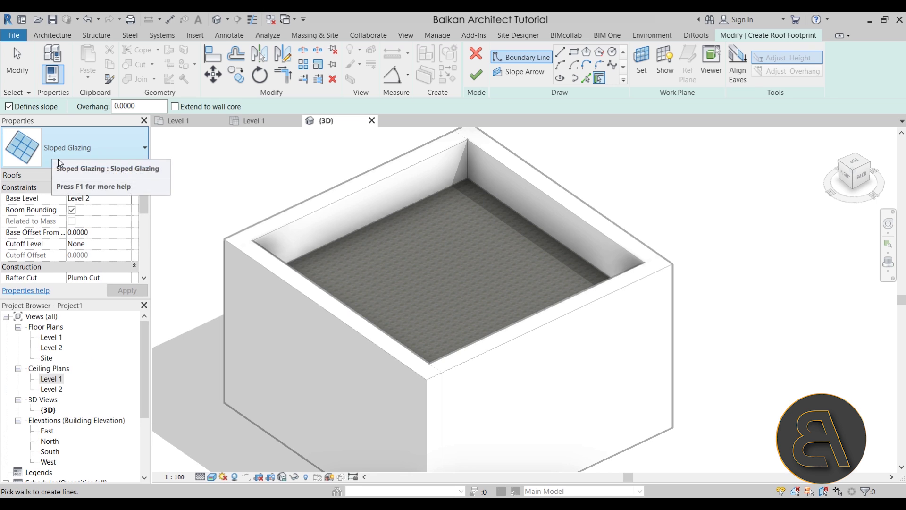
pyautogui.click(440, 159)
pyautogui.click(530, 179)
pyautogui.click(501, 364)
pyautogui.click(325, 350)
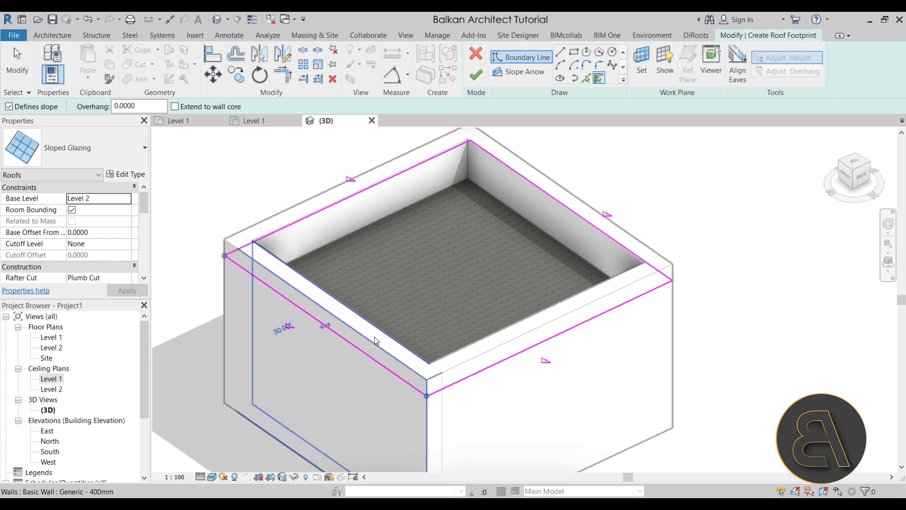
pyautogui.scroll(-2, 463, 268)
pyautogui.press('Escape')
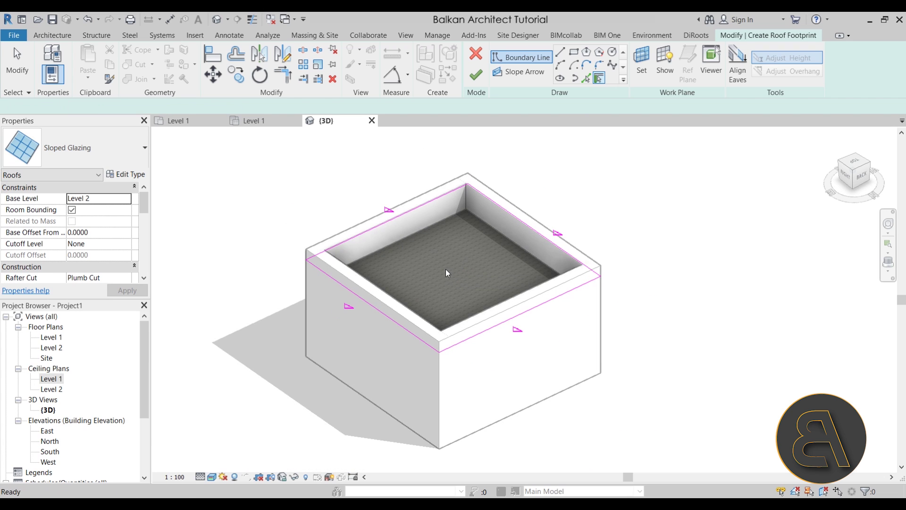
# - Flip the roof boundary lines to the inner faces of the walls
pyautogui.keyDown('shift'); pyautogui.moveTo(475, 278); pyautogui.dragTo(536, 389, button='middle'); pyautogui.keyUp('shift')
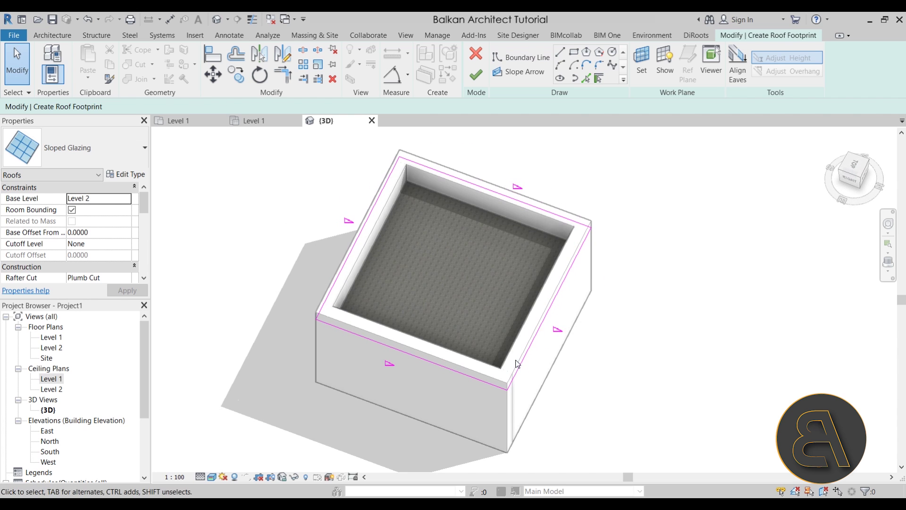
pyautogui.click(533, 321)
pyautogui.moveTo(611, 359)
pyautogui.keyDown('shift'); pyautogui.mouseDown(button='middle')
pyautogui.moveTo(574, 311)
pyautogui.moveTo(550, 317)
pyautogui.moveTo(601, 341)
pyautogui.moveTo(603, 326)
pyautogui.moveTo(629, 367)
pyautogui.mouseUp(button='middle'); pyautogui.keyUp('shift')
# - Turn off Defines Slope for all four boundary lines and finish the roof footprint
pyautogui.moveTo(629, 367)
pyautogui.mouseDown()
pyautogui.moveTo(558, 314)
pyautogui.moveTo(318, 212)
pyautogui.mouseUp()
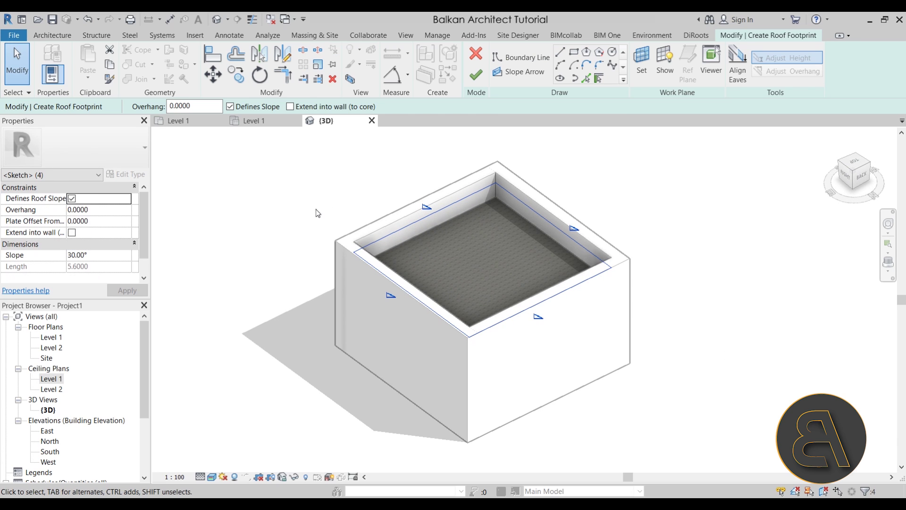
pyautogui.click(231, 106)
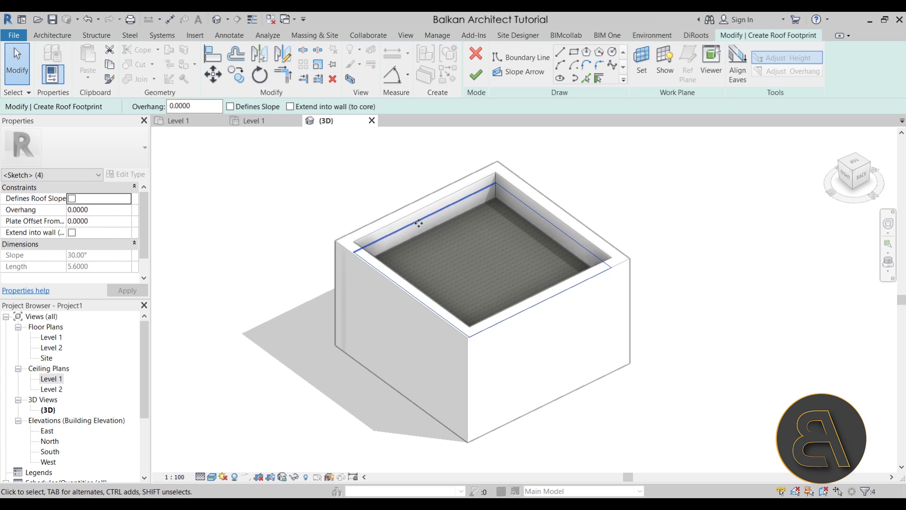
pyautogui.click(476, 75)
pyautogui.click(368, 166)
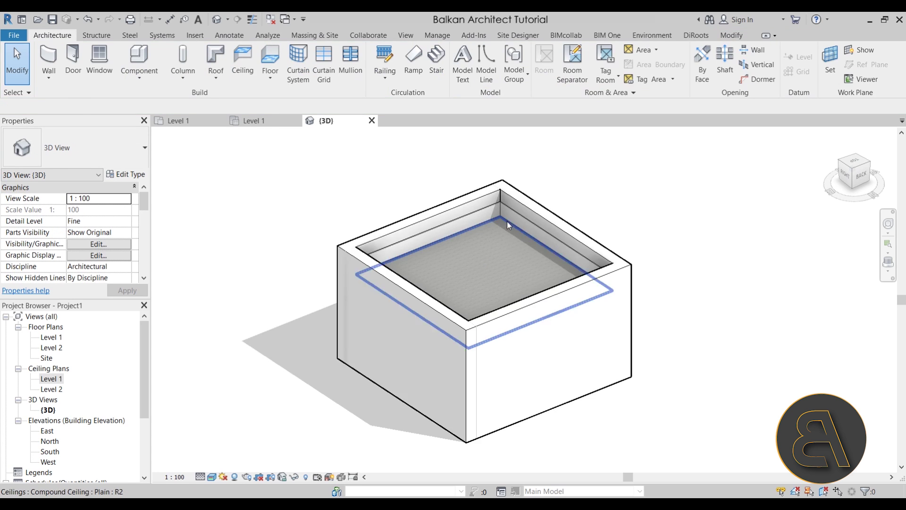
# - Examine the sloped glazing roof above the ceiling and the roof types available for it
pyautogui.scroll(3, 507, 221)
pyautogui.click(498, 251)
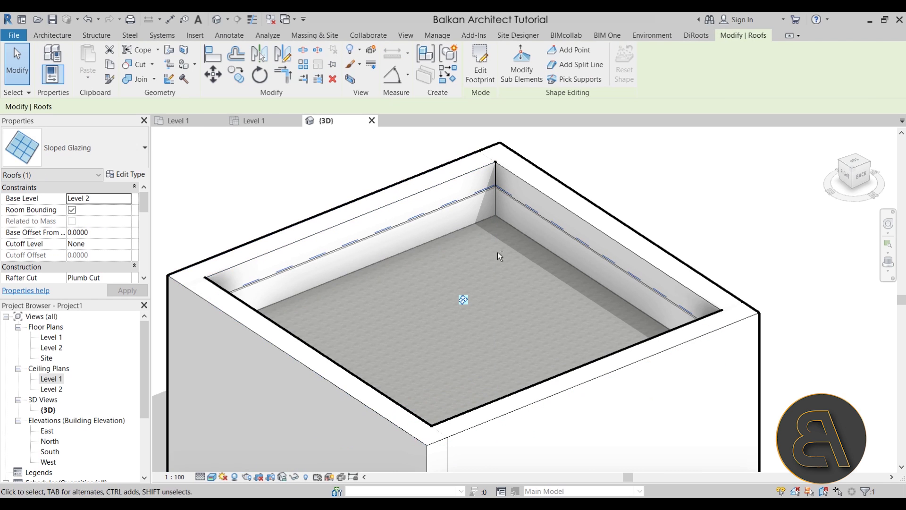
pyautogui.keyDown('shift'); pyautogui.moveTo(478, 205); pyautogui.dragTo(465, 265, button='middle'); pyautogui.keyUp('shift')
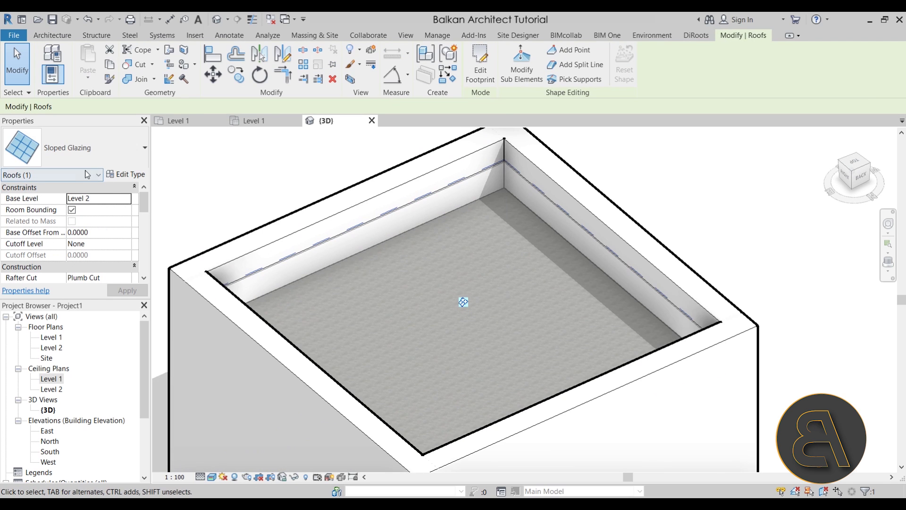
pyautogui.click(81, 161)
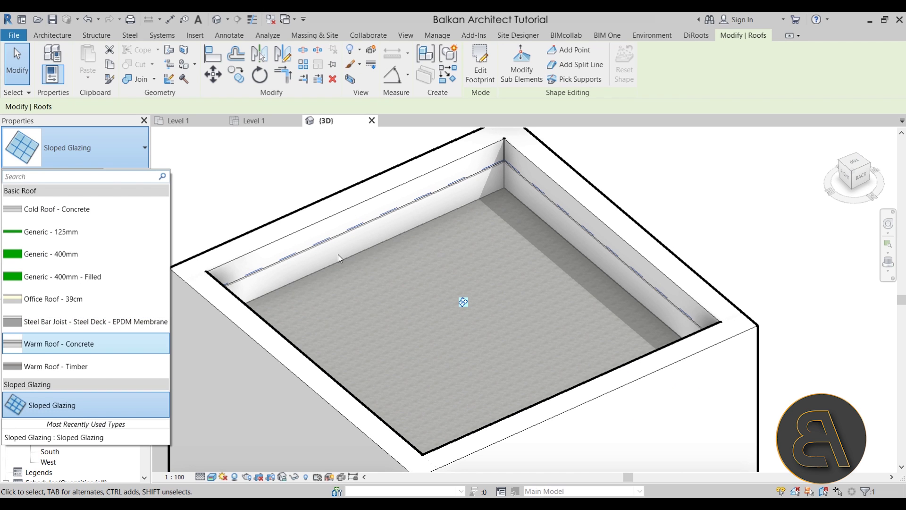
pyautogui.keyDown('shift'); pyautogui.moveTo(396, 287); pyautogui.dragTo(418, 240, button='middle'); pyautogui.keyUp('shift')
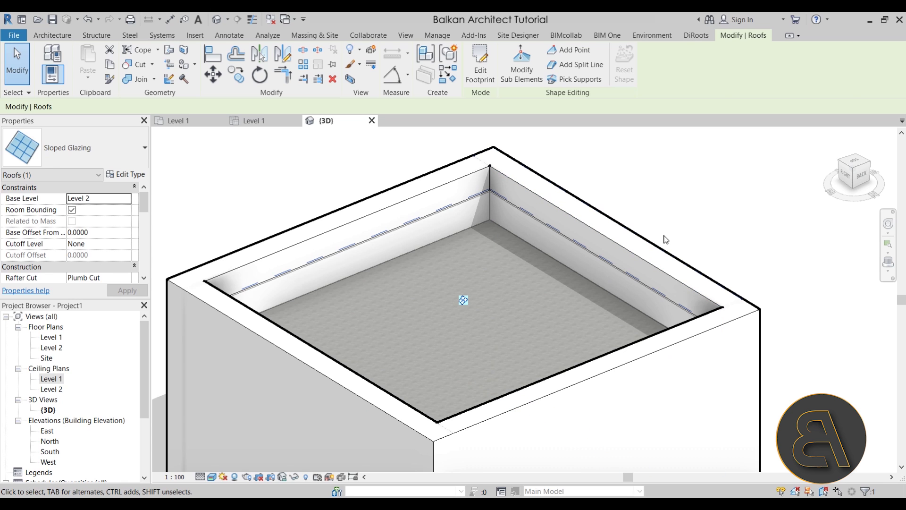
pyautogui.click(698, 222)
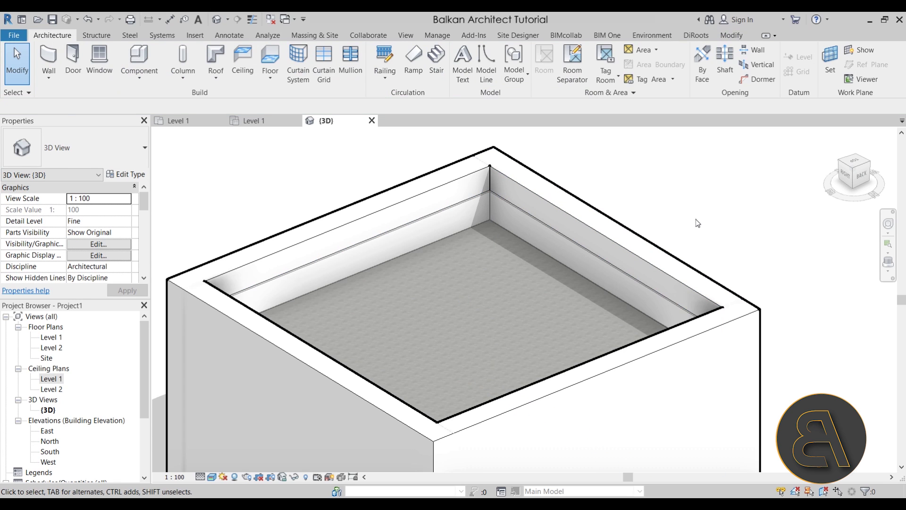
pyautogui.moveTo(694, 219); pyautogui.dragTo(644, 334, button='middle')
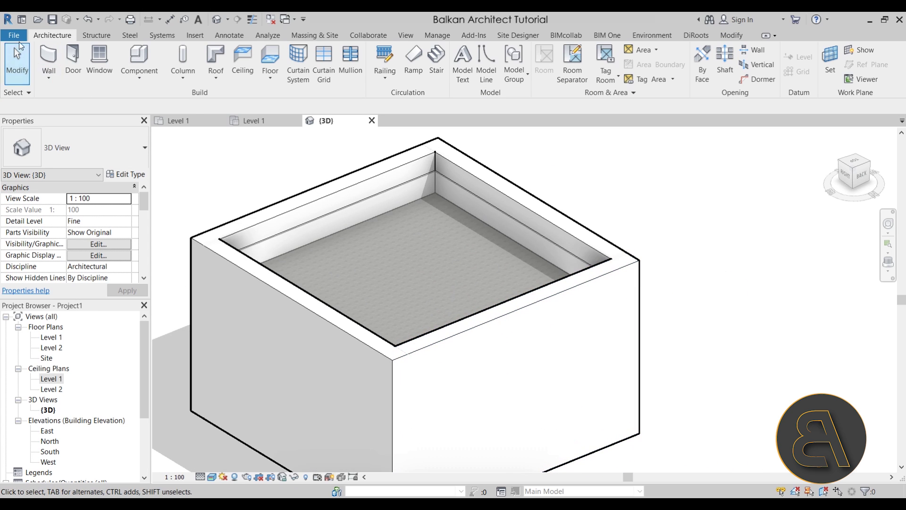
# - Create a new family from the Metric Profile-Mullion template
pyautogui.click(14, 35)
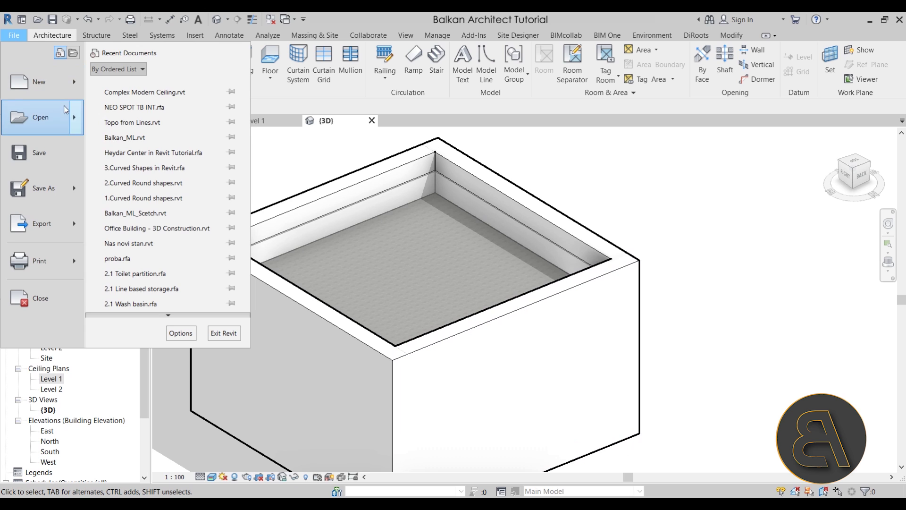
pyautogui.moveTo(50, 87)
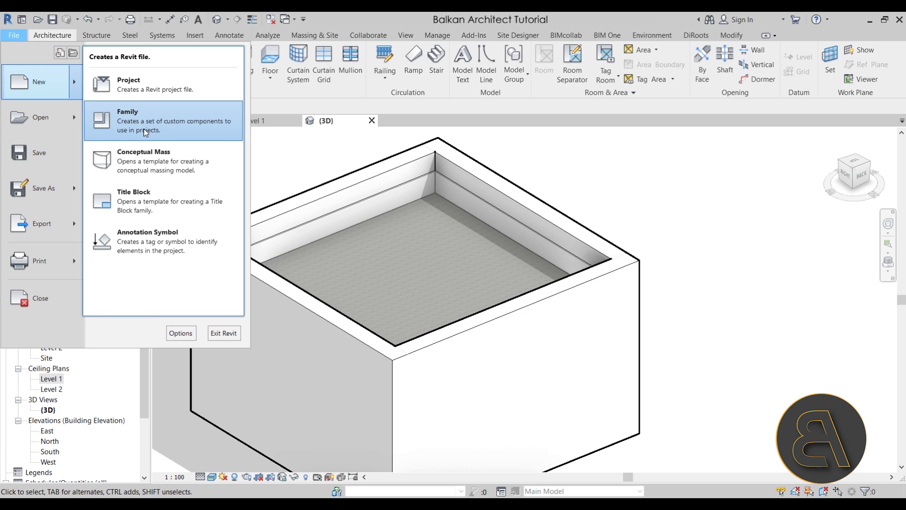
pyautogui.click(145, 132)
pyautogui.moveTo(513, 171); pyautogui.dragTo(516, 319)
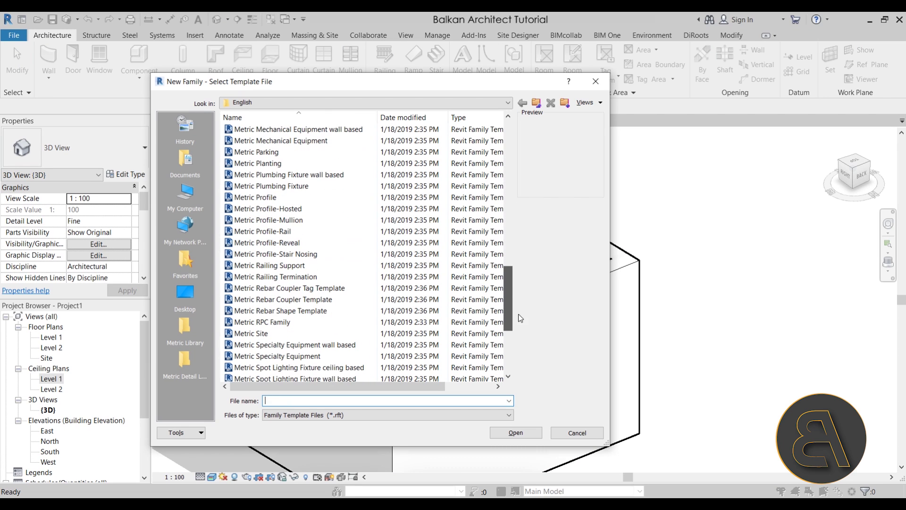
pyautogui.click(271, 221)
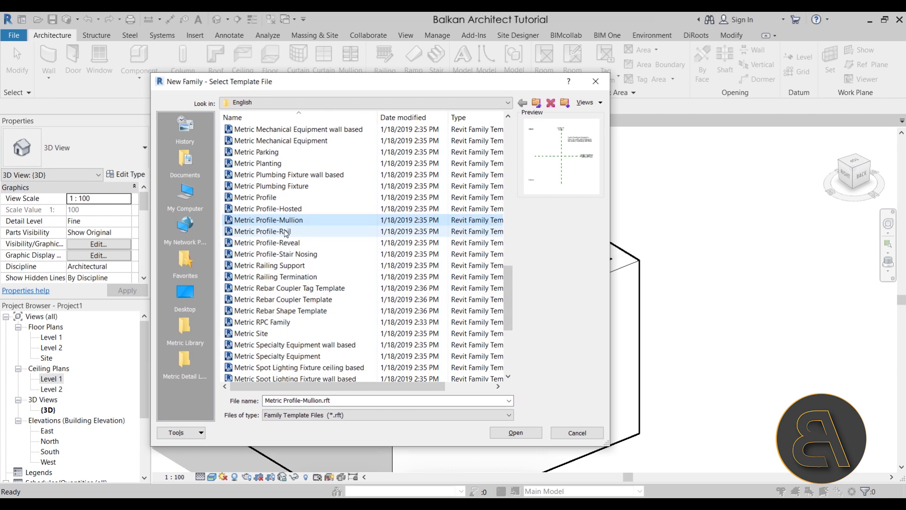
pyautogui.click(515, 433)
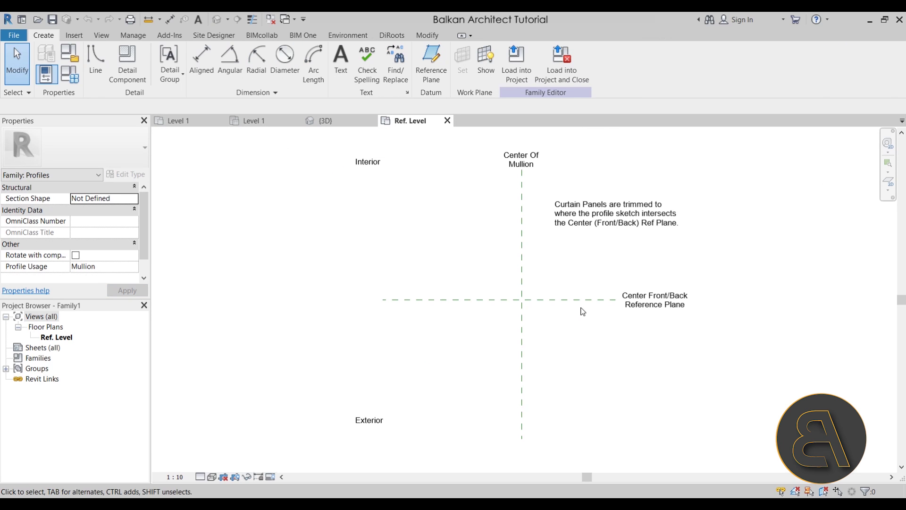
# - Starting 50 mm left of the mullion center on the Center Front/Back plane, draw connected lines 100 mm down, 10 mm right, 10 mm up and 40 mm right
pyautogui.moveTo(582, 310); pyautogui.dragTo(505, 302, button='middle')
pyautogui.scroll(4, 471, 298)
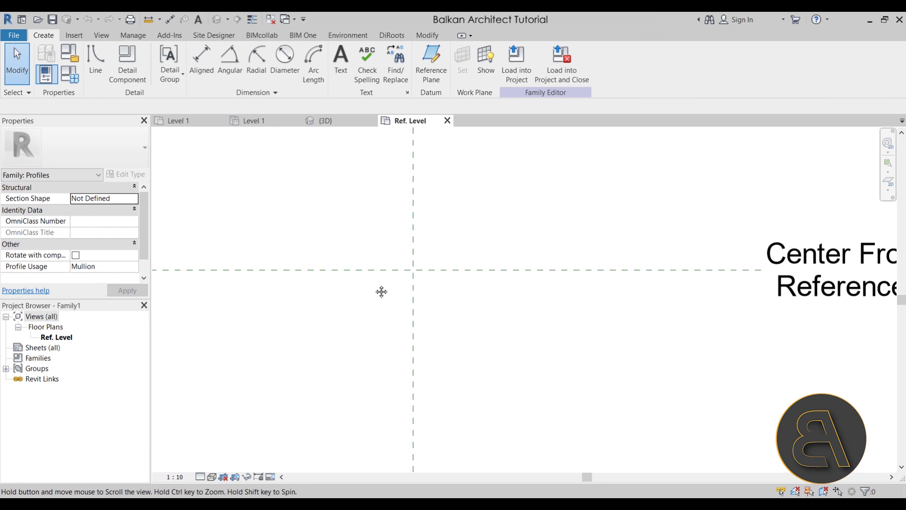
pyautogui.click(95, 59)
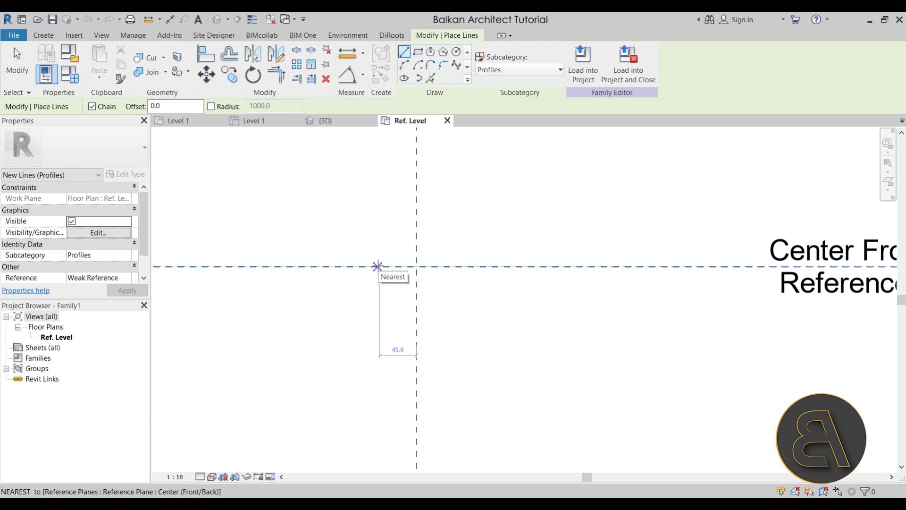
pyautogui.click(376, 266)
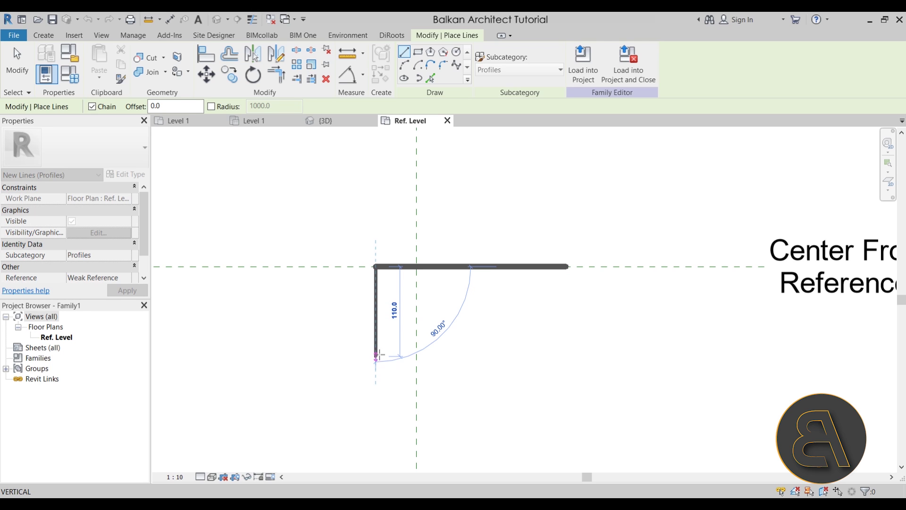
pyautogui.click(378, 348)
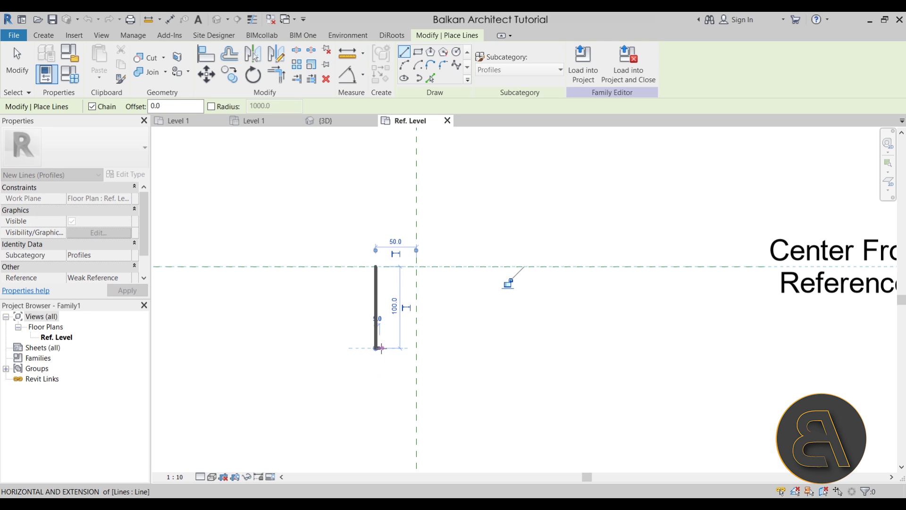
pyautogui.scroll(2, 381, 349)
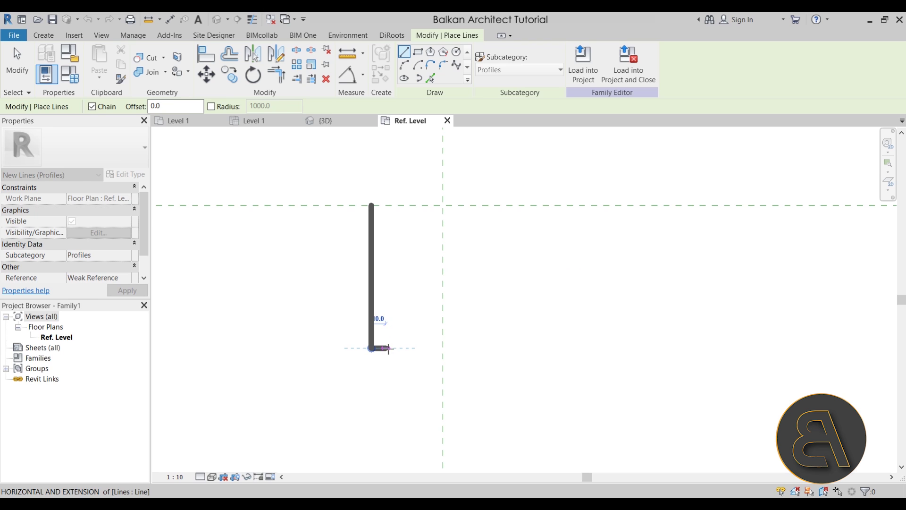
pyautogui.write('150')
pyautogui.press('Return')
pyautogui.click(386, 335)
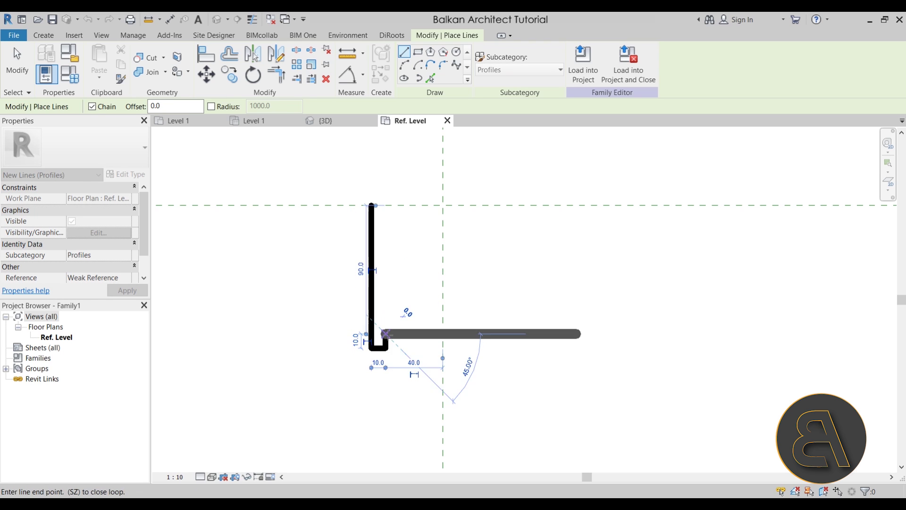
pyautogui.click(442, 334)
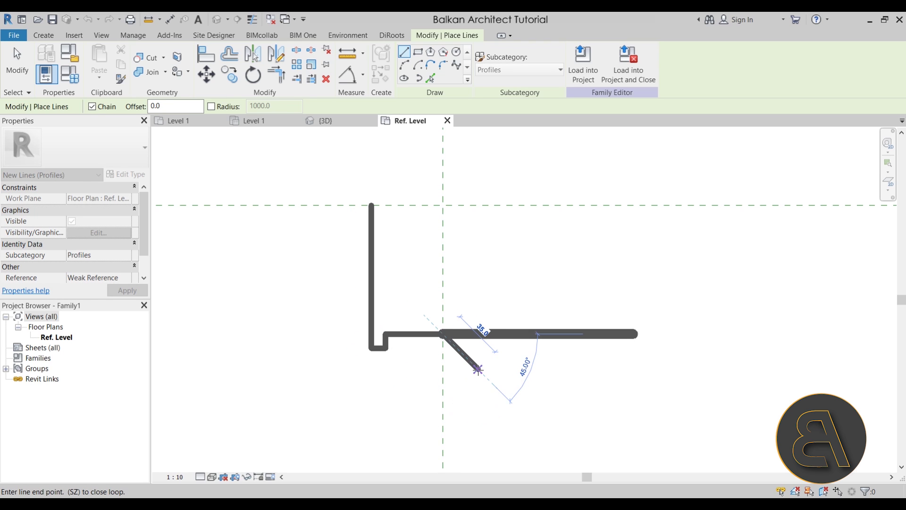
pyautogui.press('Escape')
pyautogui.press('Escape')
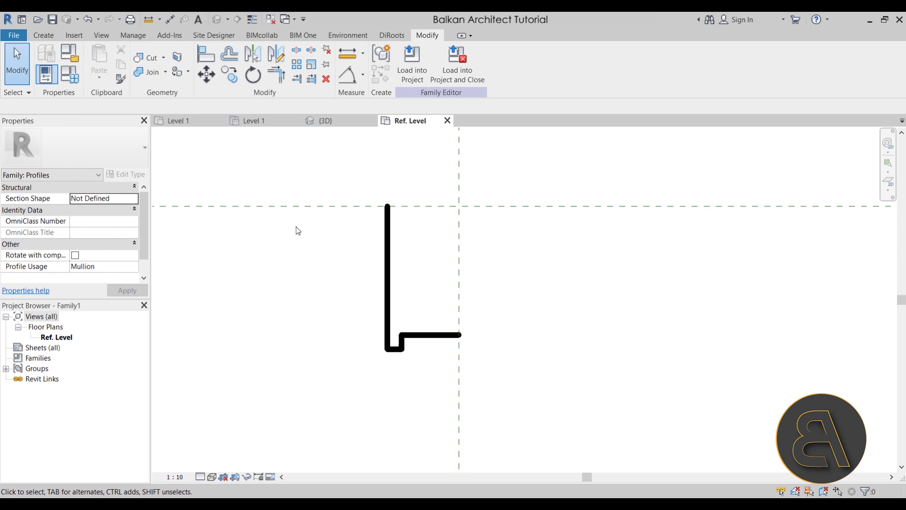
# - Turn on thin lines, then draw a 5 mm ledge outward from the 100 mm vertical line and a concave arc rising from its end
pyautogui.click(254, 22)
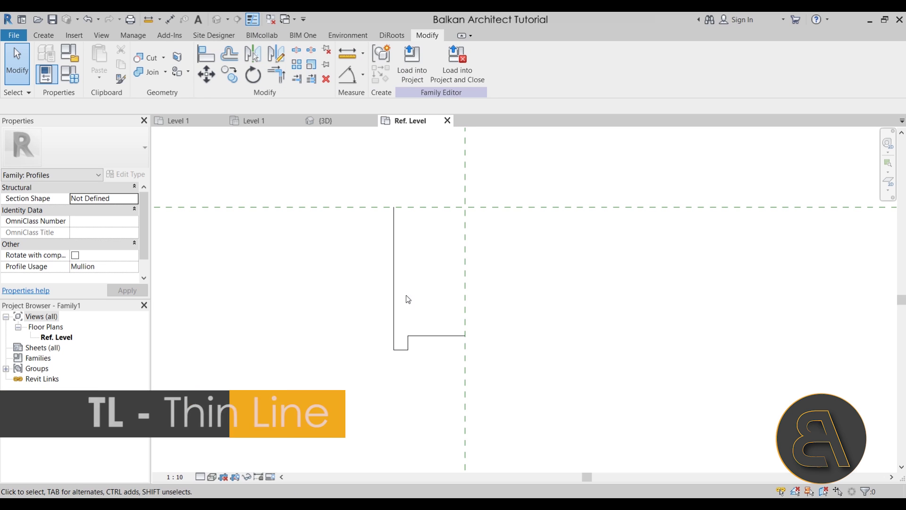
pyautogui.moveTo(406, 295); pyautogui.dragTo(392, 292, button='middle')
pyautogui.click(44, 36)
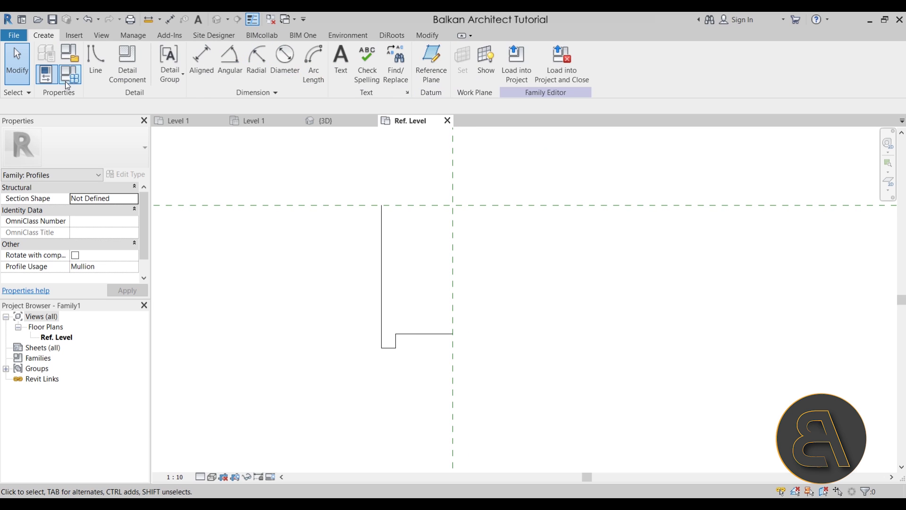
pyautogui.click(95, 59)
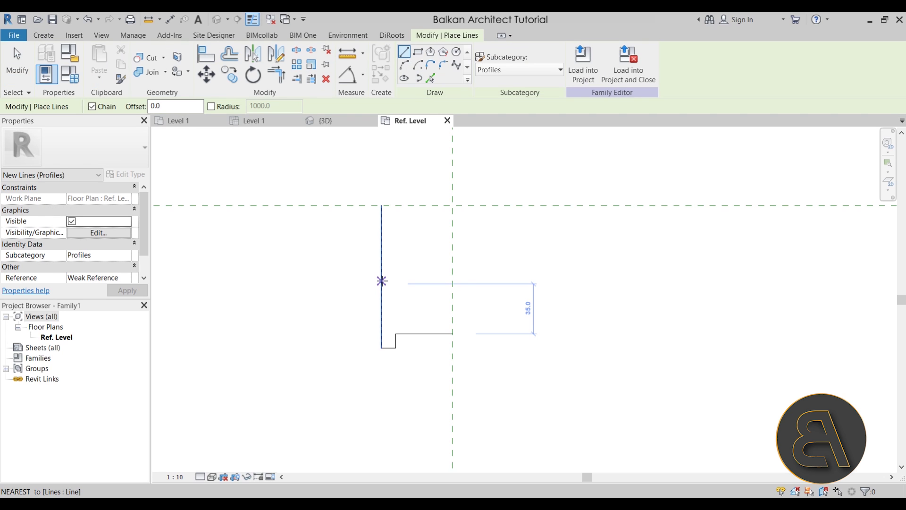
pyautogui.click(382, 283)
pyautogui.click(375, 283)
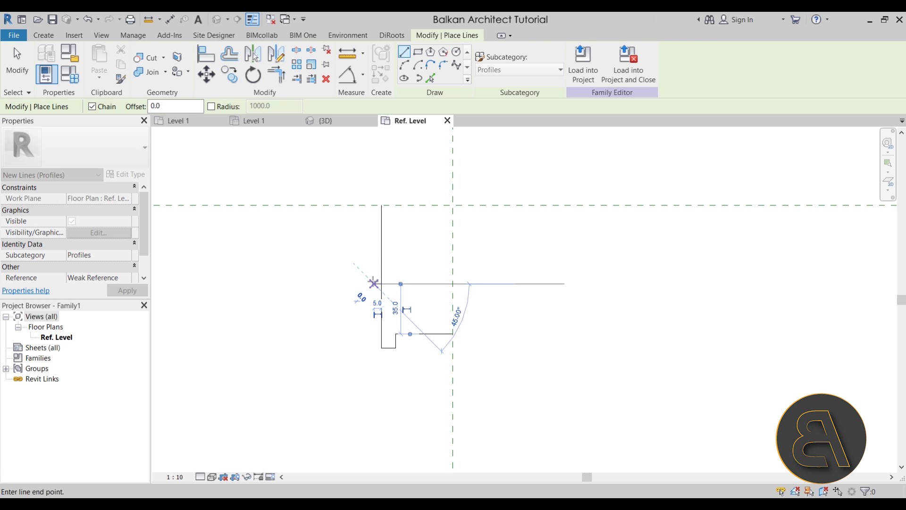
pyautogui.click(407, 68)
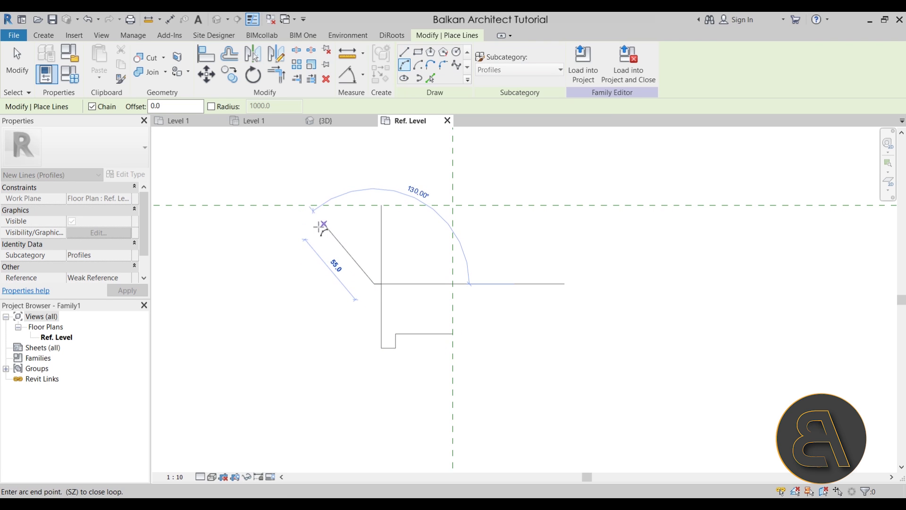
pyautogui.click(326, 233)
pyautogui.click(361, 255)
# - Draw stepped lines from the arc's upper end up to the Center Front/Back plane, ending with a horizontal line along that plane
pyautogui.click(404, 51)
pyautogui.scroll(2, 325, 217)
pyautogui.click(331, 196)
pyautogui.click(315, 196)
pyautogui.click(316, 175)
pyautogui.click(386, 175)
pyautogui.press('Escape')
pyautogui.press('Escape')
pyautogui.scroll(-2, 477, 307)
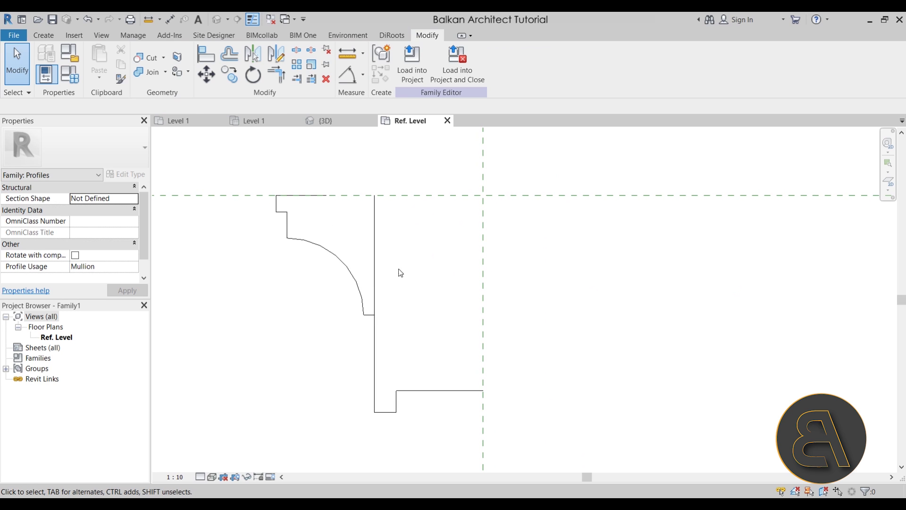
# - Draw the inner outline from the top line's midpoint diagonally down, vertically, 40 mm across to the mullion center and down to the lower horizontal line
pyautogui.click(43, 35)
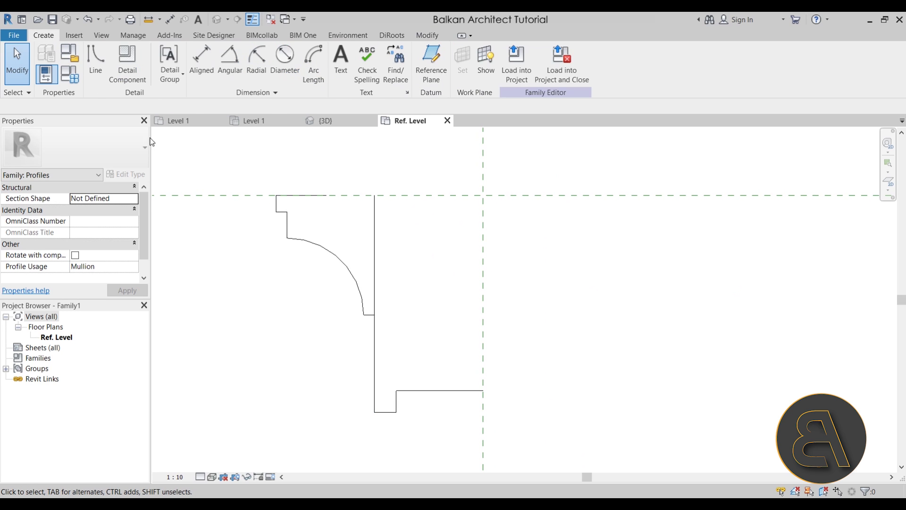
pyautogui.click(97, 61)
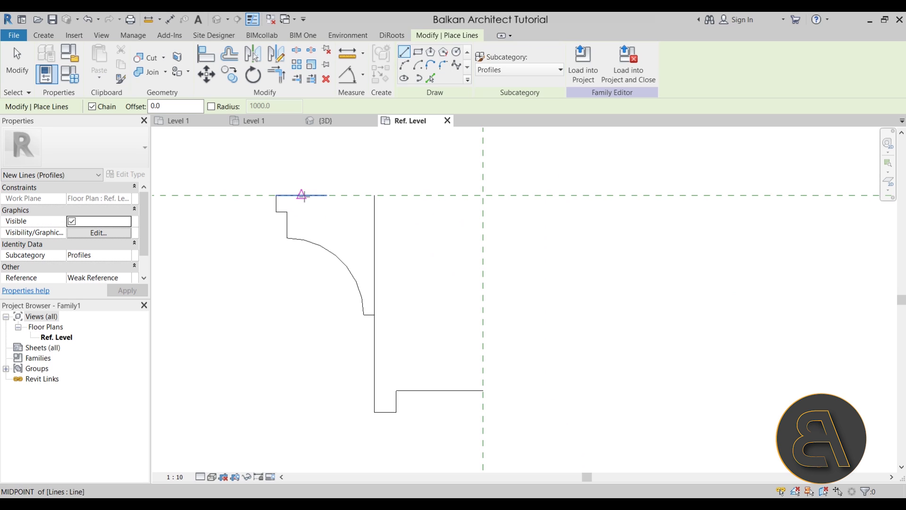
pyautogui.click(302, 195)
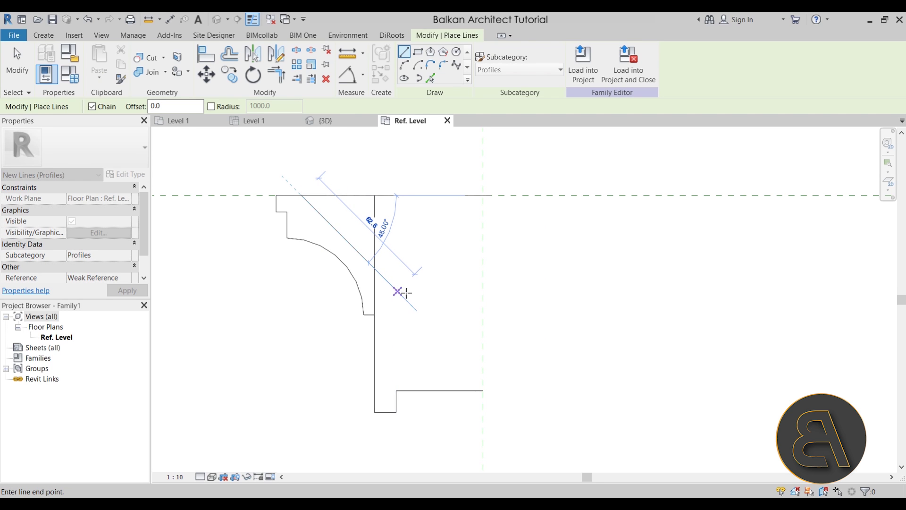
pyautogui.click(396, 282)
pyautogui.click(396, 368)
pyautogui.click(483, 367)
pyautogui.click(483, 391)
pyautogui.press('Escape')
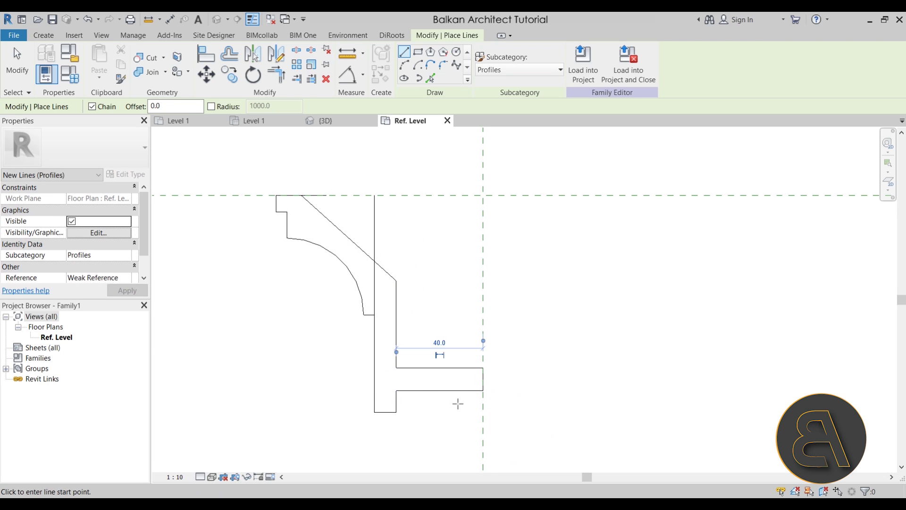
pyautogui.press('Escape')
# - Set the distance between the two 40 mm horizontal lines to 10 mm
pyautogui.click(428, 368)
pyautogui.click(371, 380)
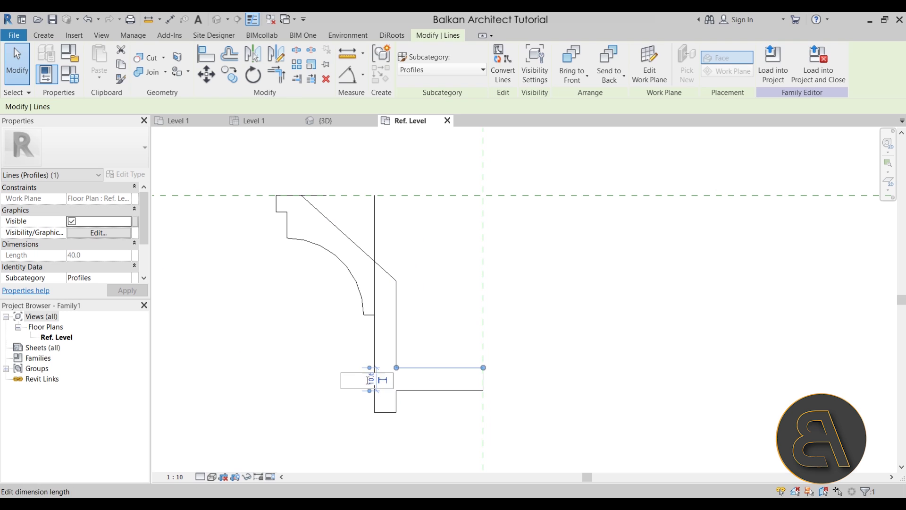
pyautogui.write('10')
pyautogui.press('Return')
pyautogui.click(386, 365)
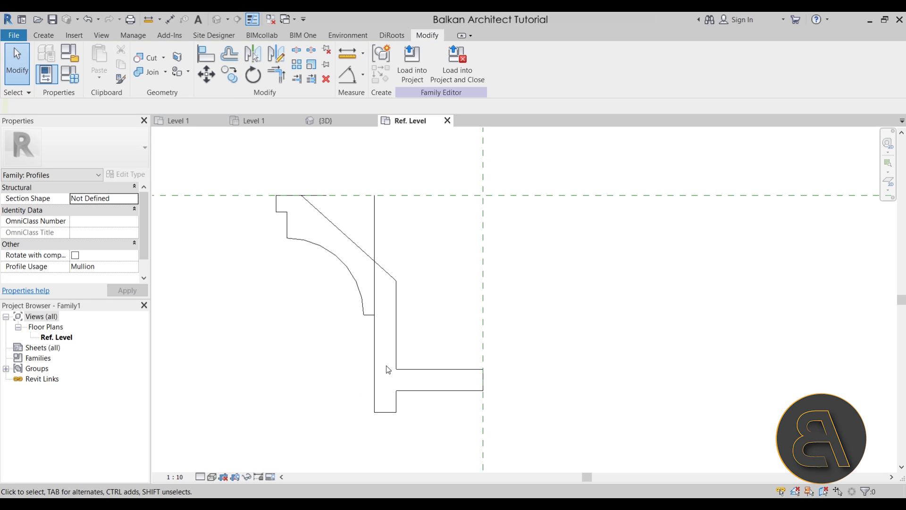
# - Trim the excess of the top horizontal line and the outer vertical line so the half profile forms one closed outline
pyautogui.click(396, 347)
pyautogui.click(385, 257)
pyautogui.click(275, 79)
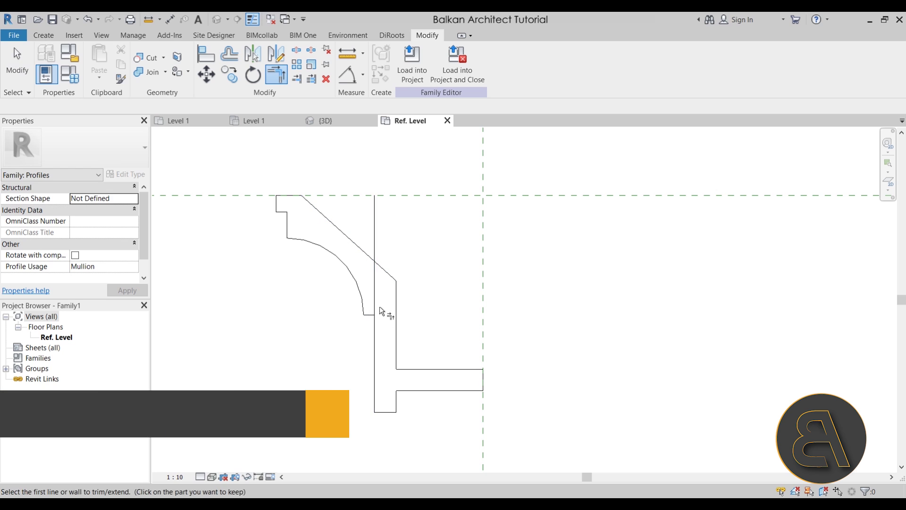
pyautogui.scroll(-1, 433, 327)
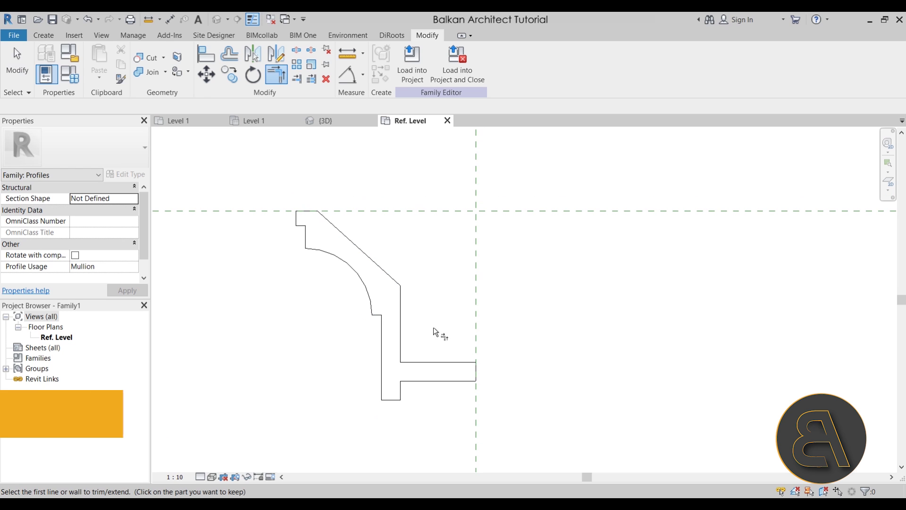
pyautogui.press('Escape')
# - Save the family in Documents as "Coffered ceiling profile - Half"
pyautogui.scroll(-3, 437, 335)
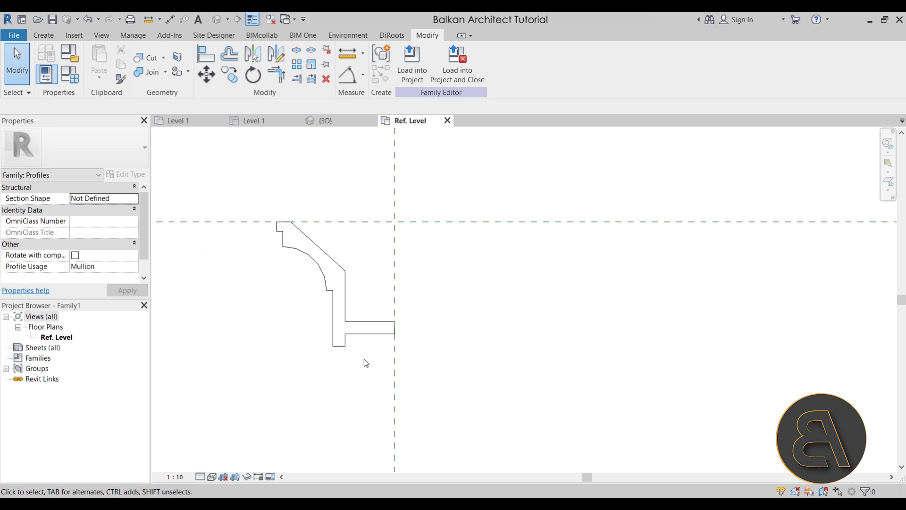
pyautogui.moveTo(393, 313); pyautogui.dragTo(377, 324, button='middle')
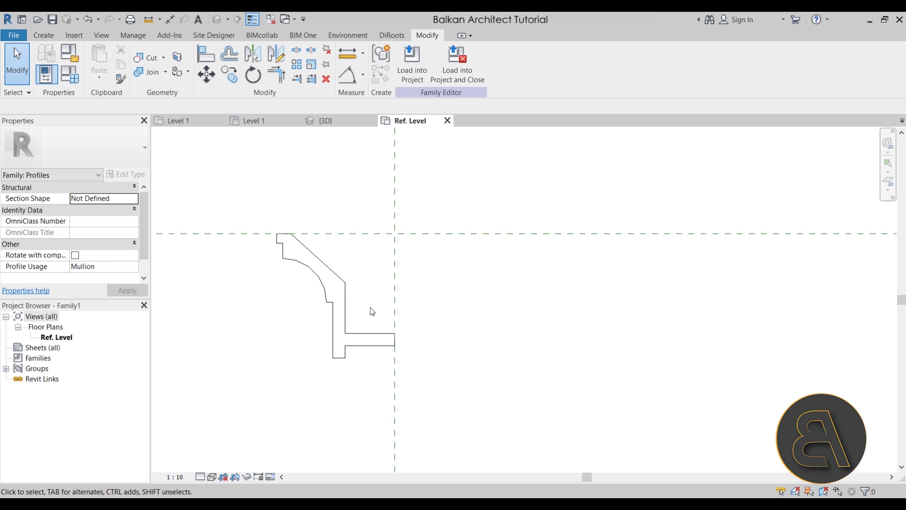
pyautogui.click(53, 19)
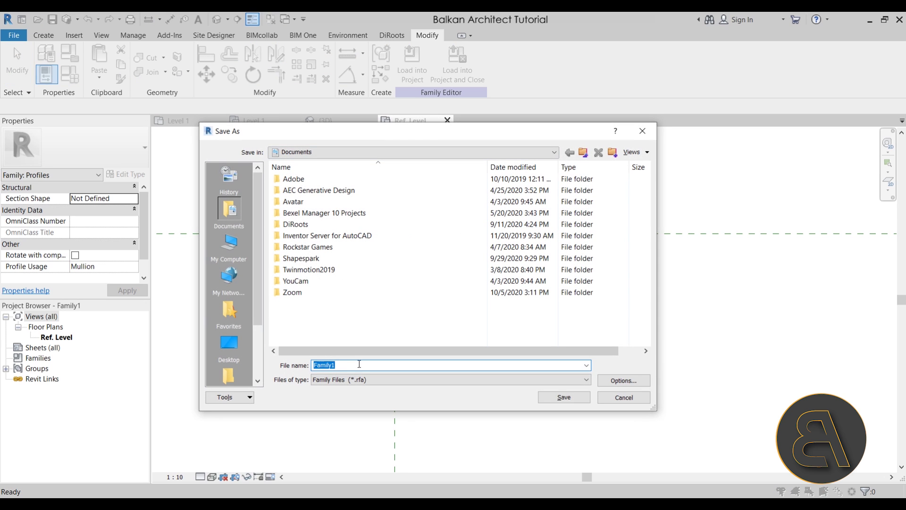
pyautogui.write('Co')
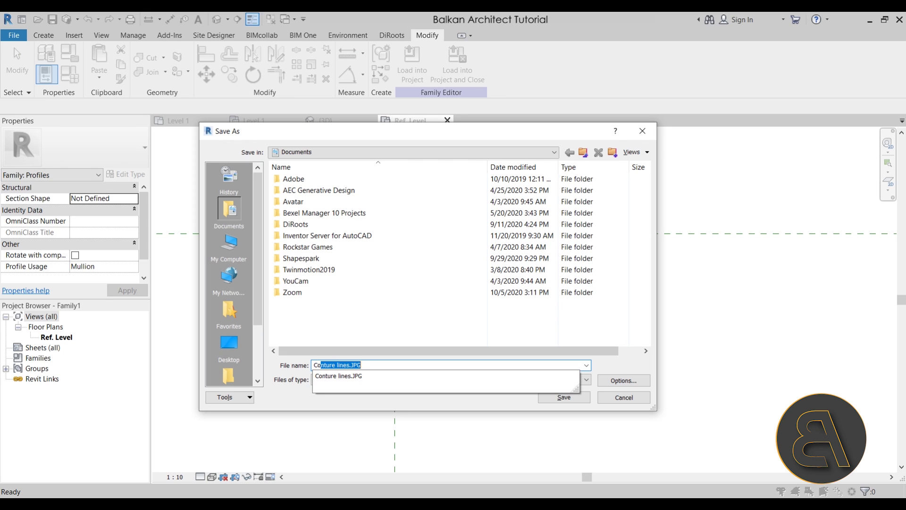
pyautogui.write('ffered ceiling profile - Half')
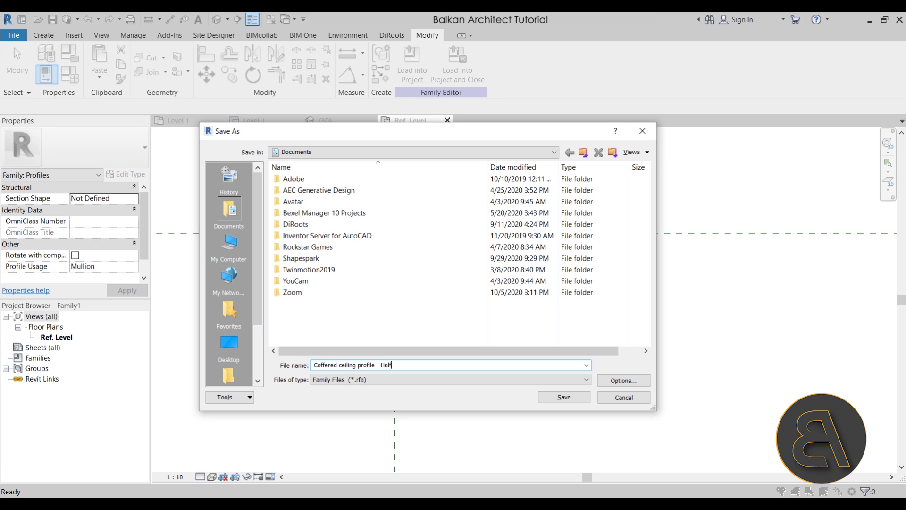
pyautogui.press('Return')
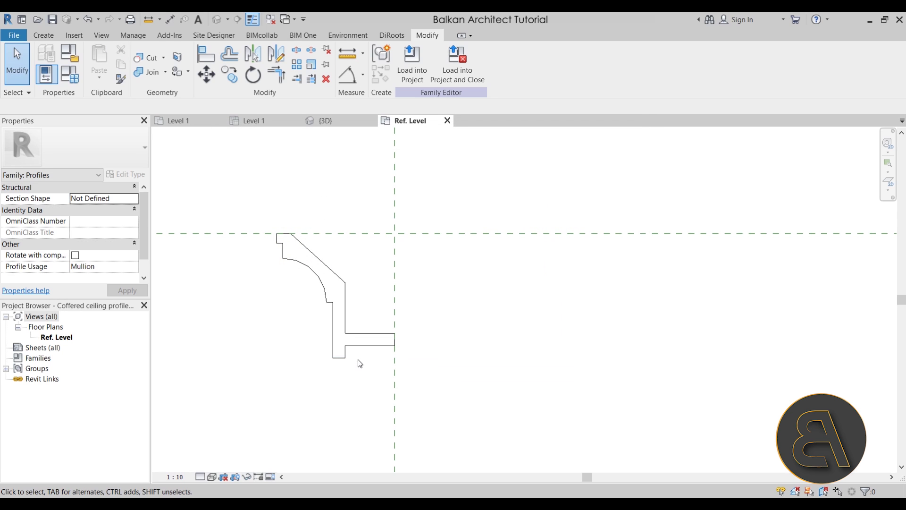
# - Mirror the whole half-profile outline about the vertical reference plane to form the full profile
pyautogui.moveTo(236, 187); pyautogui.dragTo(471, 414)
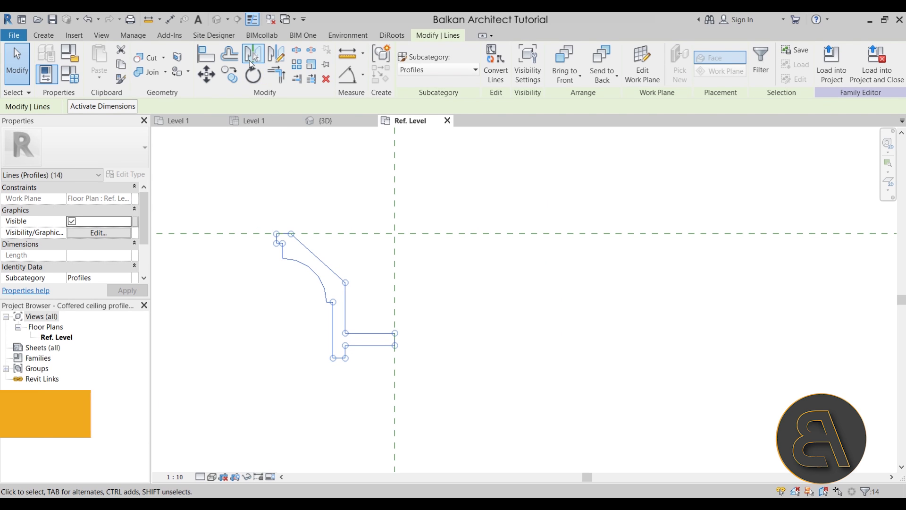
pyautogui.click(250, 61)
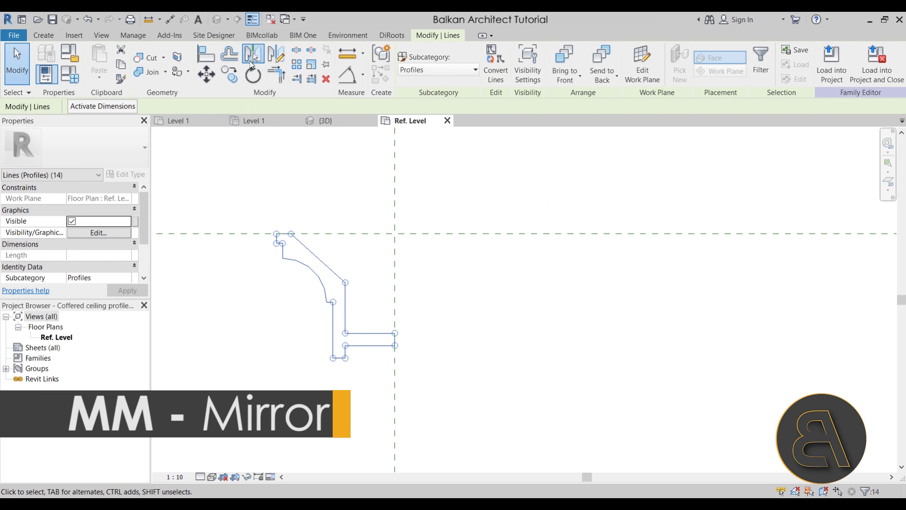
pyautogui.click(397, 283)
pyautogui.scroll(4, 421, 359)
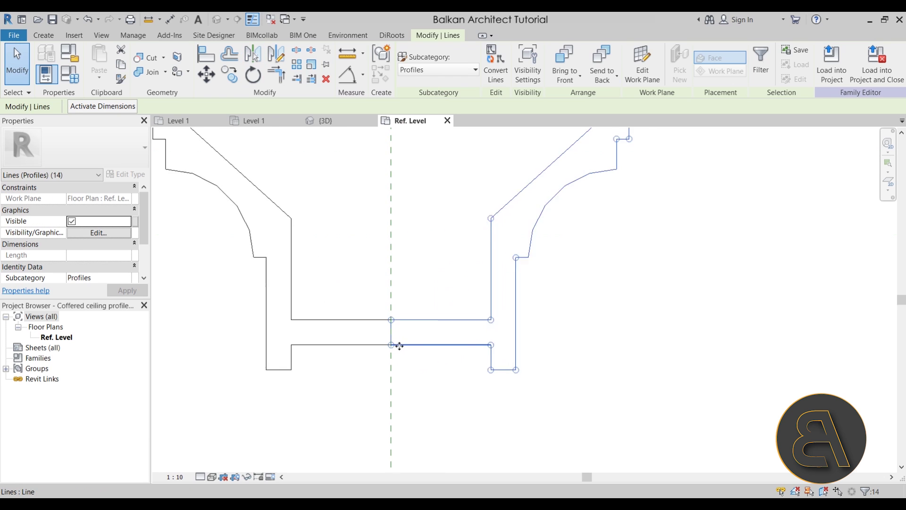
# - Delete the two overlapping short vertical lines on the center reference plane so the mirrored halves join into one outline
pyautogui.click(424, 369)
pyautogui.moveTo(358, 280); pyautogui.dragTo(429, 414)
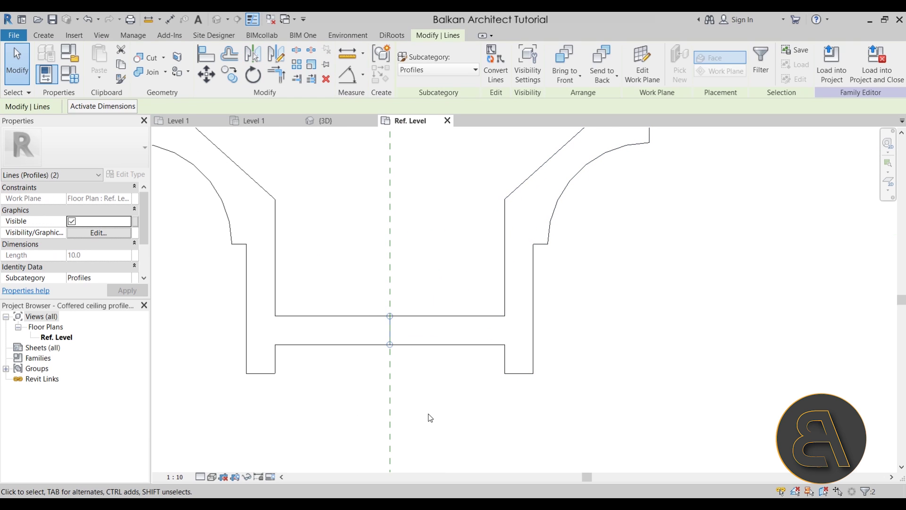
pyautogui.press('Delete')
pyautogui.scroll(-3, 364, 369)
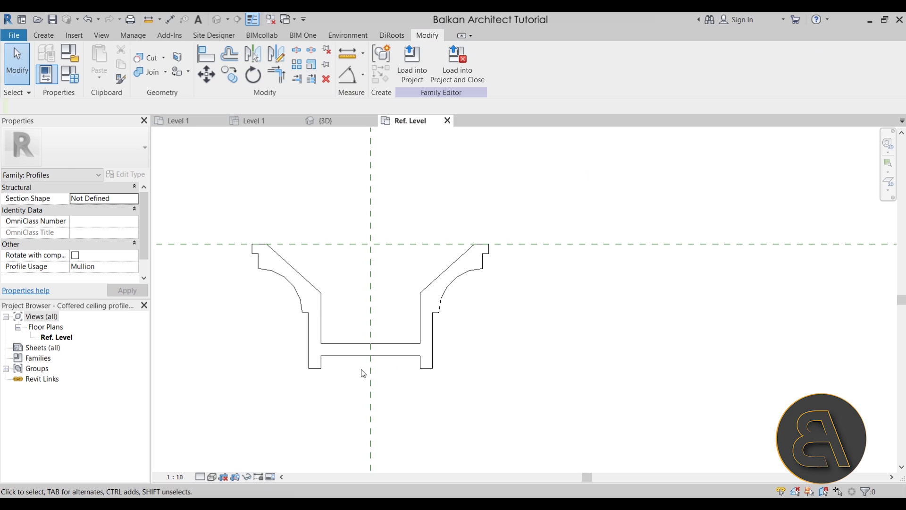
pyautogui.scroll(-2, 397, 283)
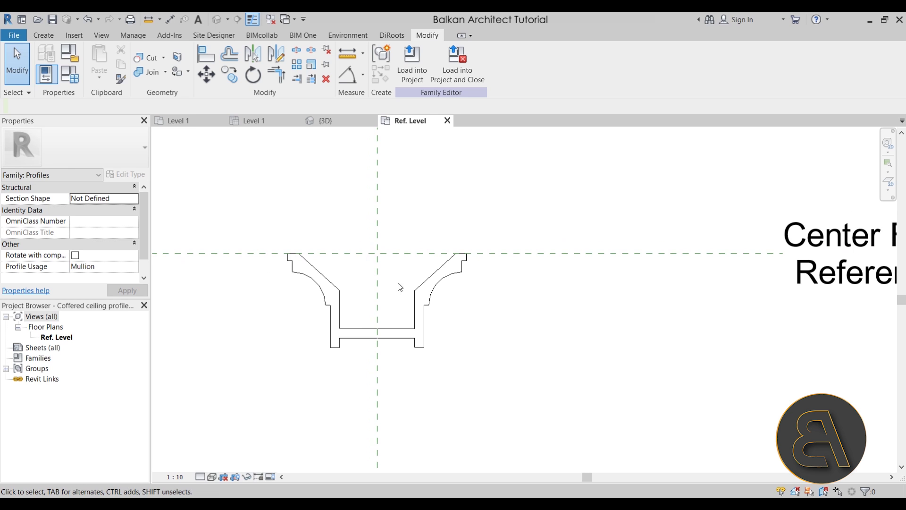
# - Save the mirrored family as a separate file named "Coffered ceiling profile - Full" in Documents
pyautogui.click(14, 36)
pyautogui.moveTo(48, 198)
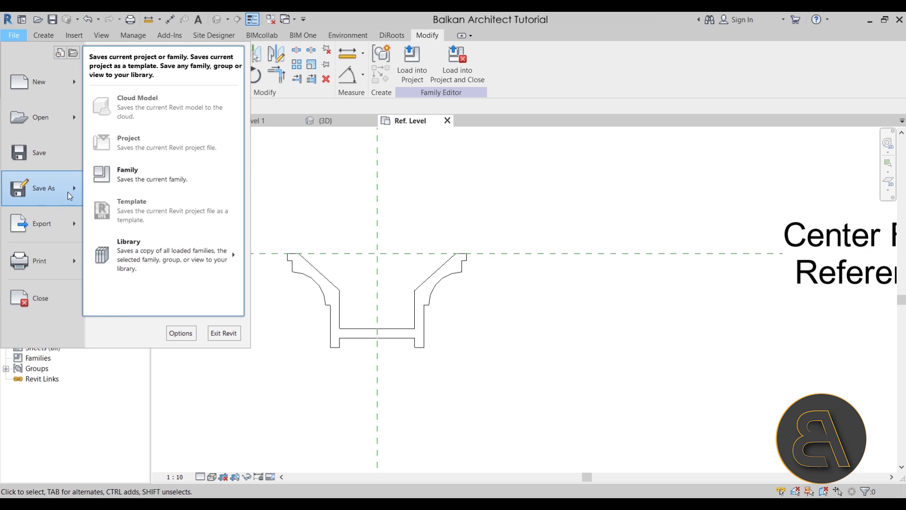
pyautogui.click(138, 182)
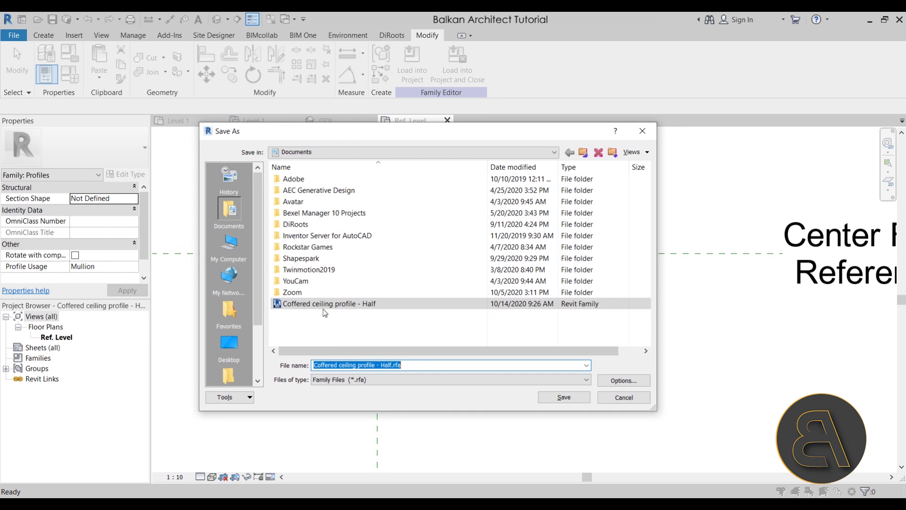
pyautogui.click(404, 367)
pyautogui.moveTo(406, 367); pyautogui.dragTo(385, 368)
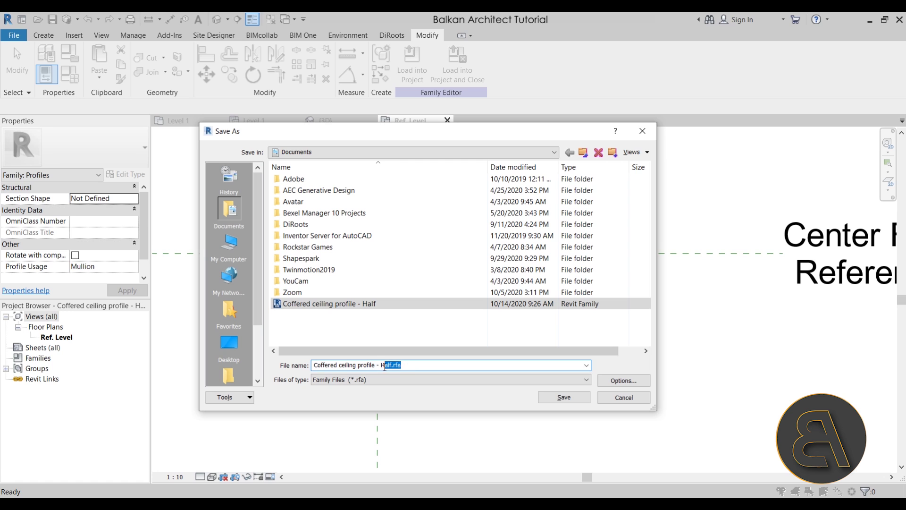
pyautogui.write('Filll')
pyautogui.press('Return')
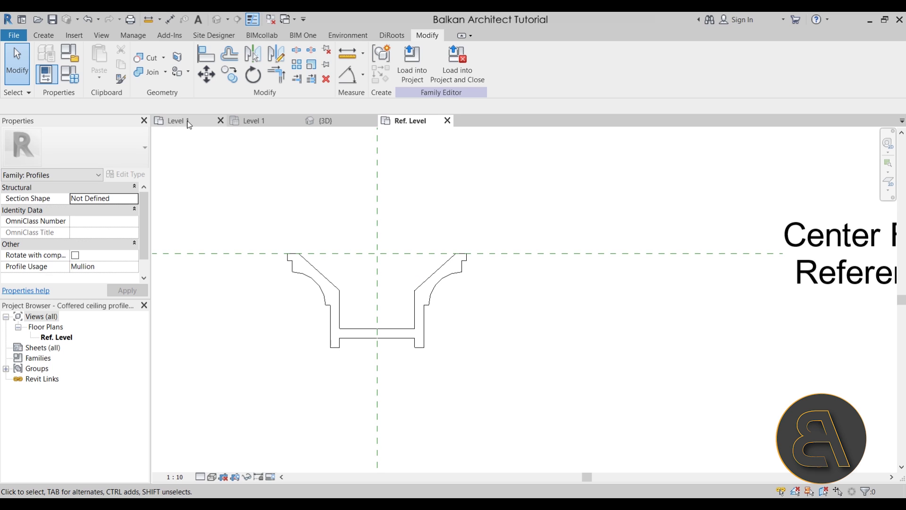
# - Close the profile family and load both "Coffered ceiling profile - Full" and "Coffered ceiling profile - Half" from Documents into the project
pyautogui.click(447, 120)
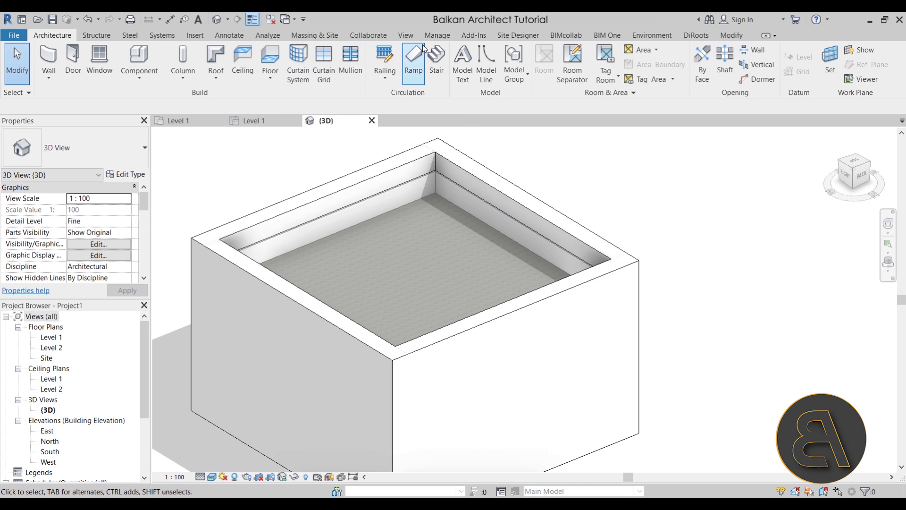
pyautogui.click(195, 37)
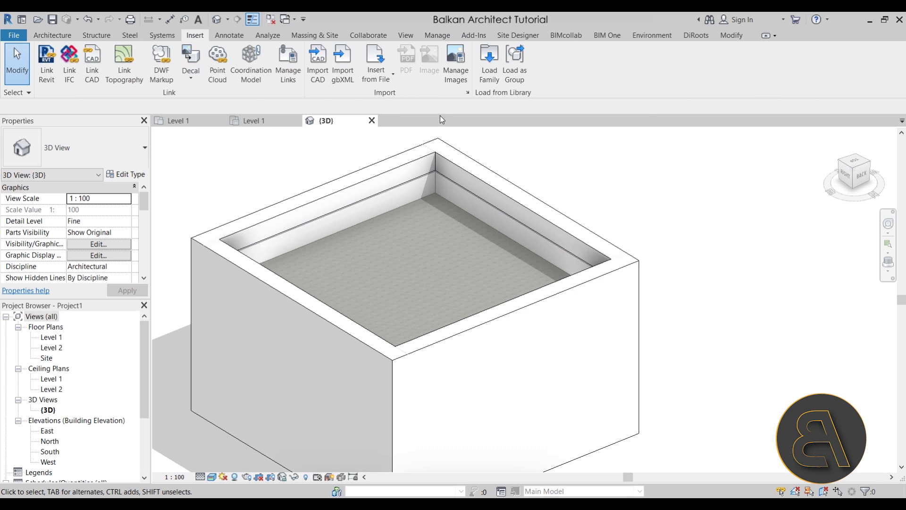
pyautogui.click(489, 64)
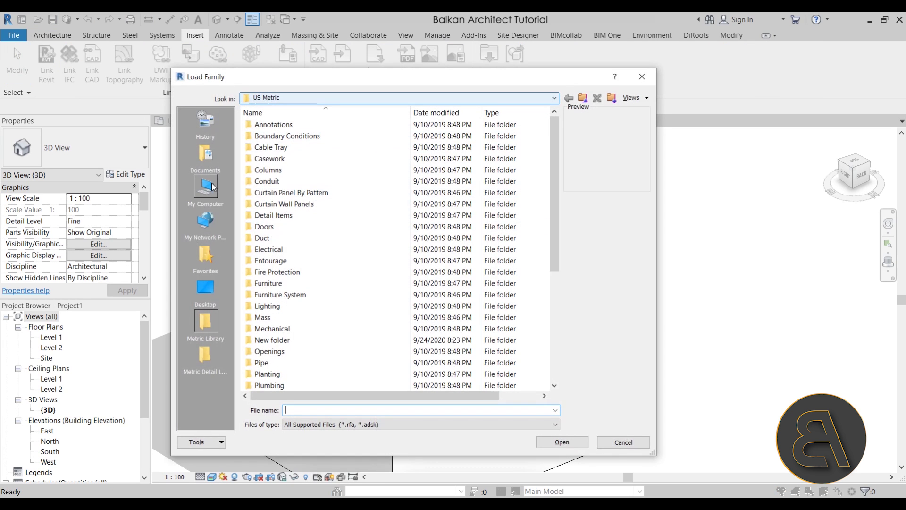
pyautogui.click(211, 165)
pyautogui.click(299, 259)
pyautogui.hotkey('shift', 'Up')
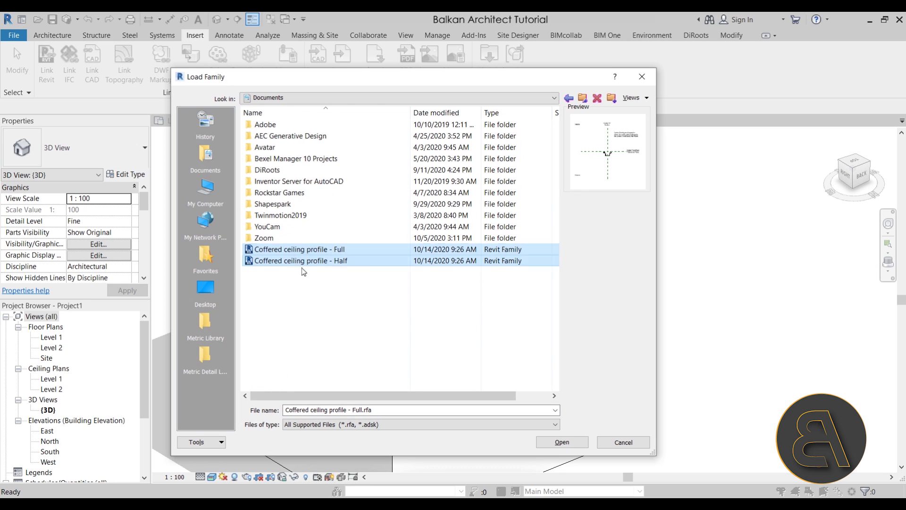
pyautogui.click(557, 441)
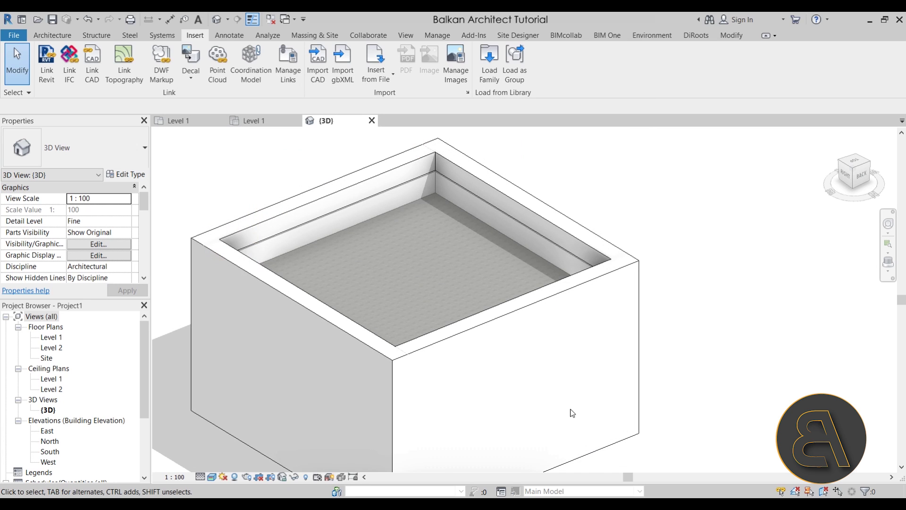
# - Create a new Rectangular Mullion type named "Coffered full" under the project's Curtain Wall Mullions families
pyautogui.click(51, 35)
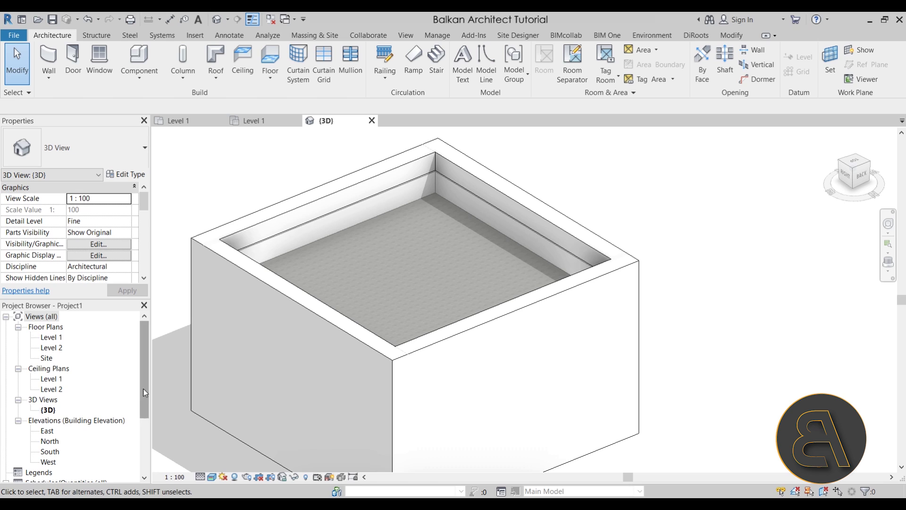
pyautogui.moveTo(145, 392); pyautogui.dragTo(145, 446)
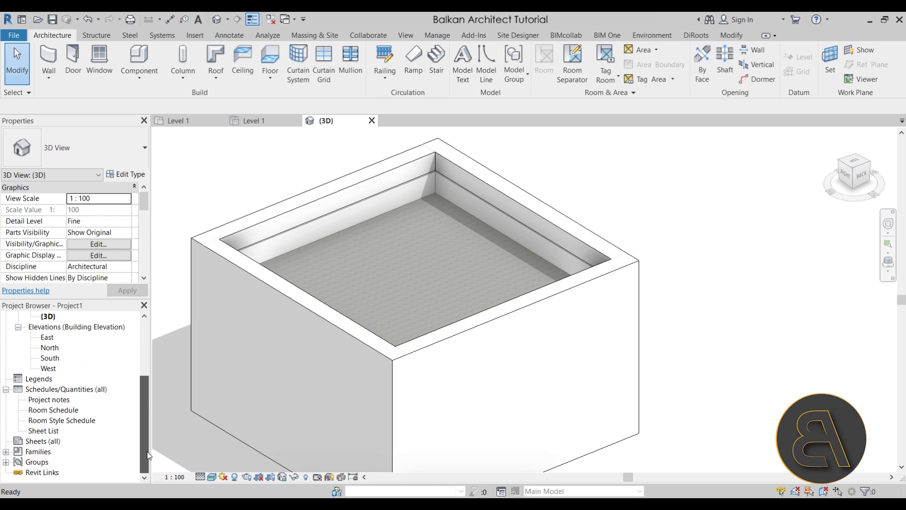
pyautogui.click(6, 451)
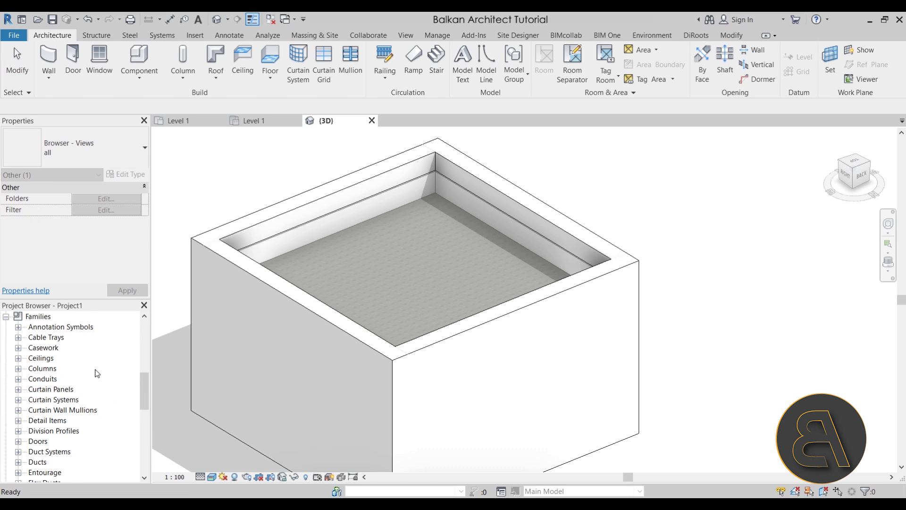
pyautogui.scroll(-1, 97, 371)
pyautogui.scroll(-2, 96, 372)
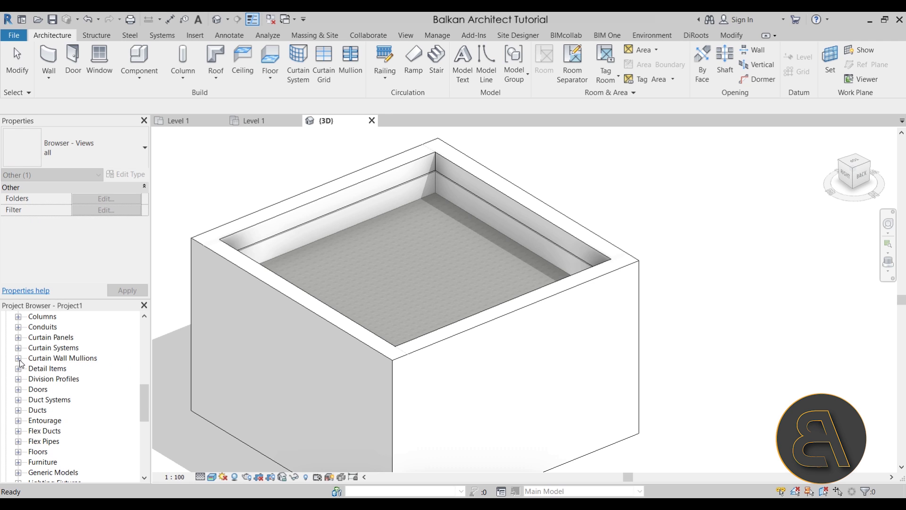
pyautogui.click(87, 361)
pyautogui.click(18, 358)
pyautogui.scroll(-1, 90, 375)
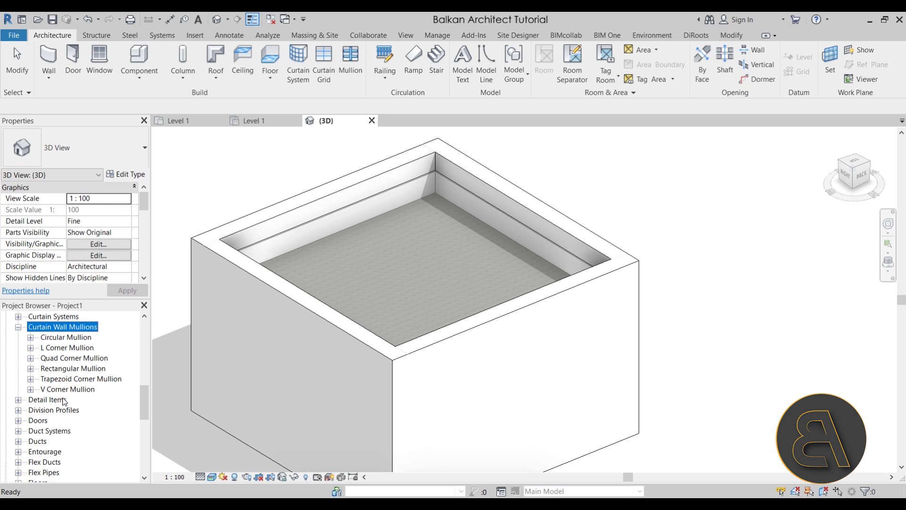
pyautogui.click(66, 368)
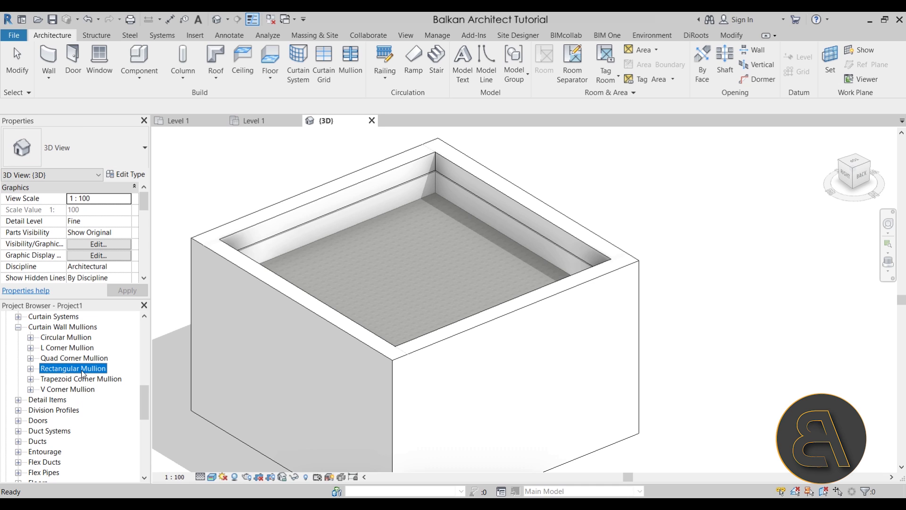
pyautogui.click(30, 368)
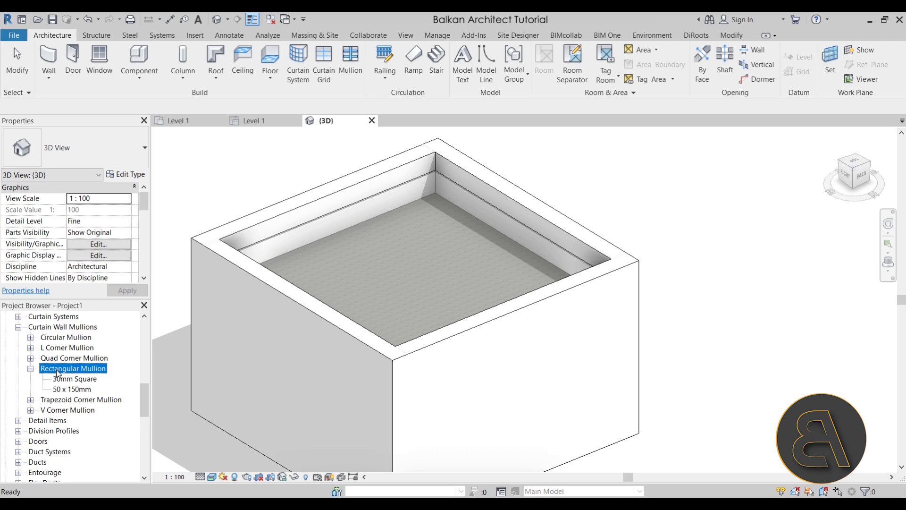
pyautogui.rightClick(56, 372)
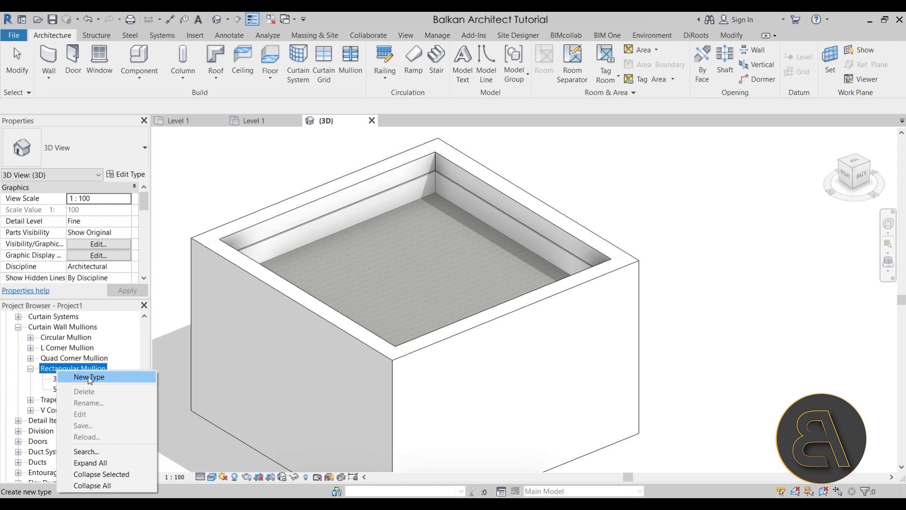
pyautogui.click(88, 377)
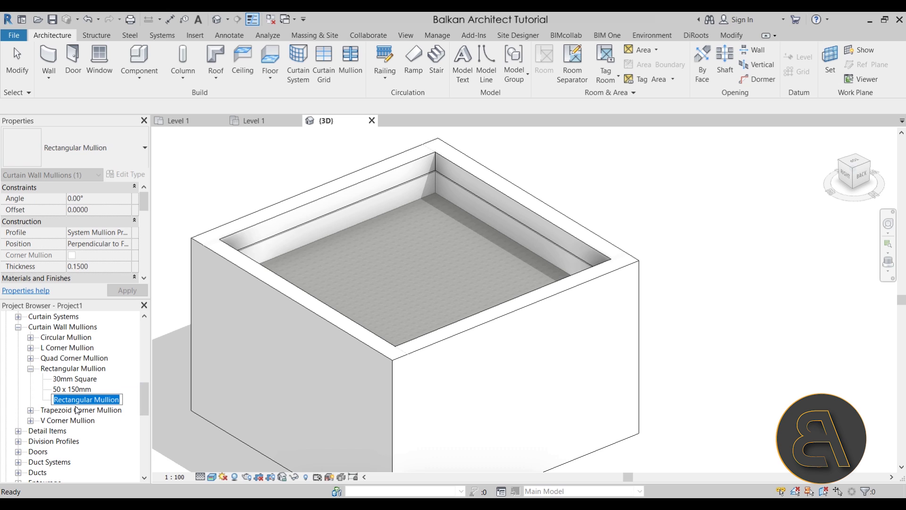
pyautogui.write('Co')
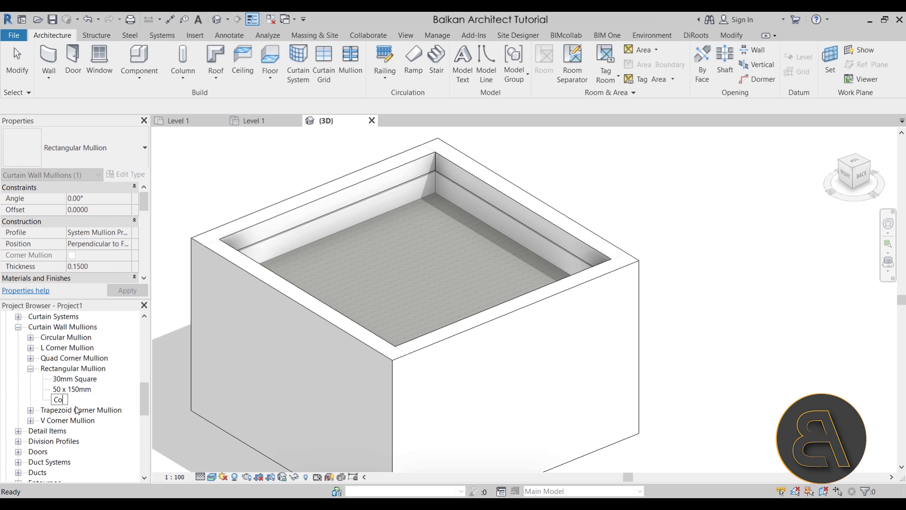
pyautogui.write('Coffered full')
pyautogui.press('Return')
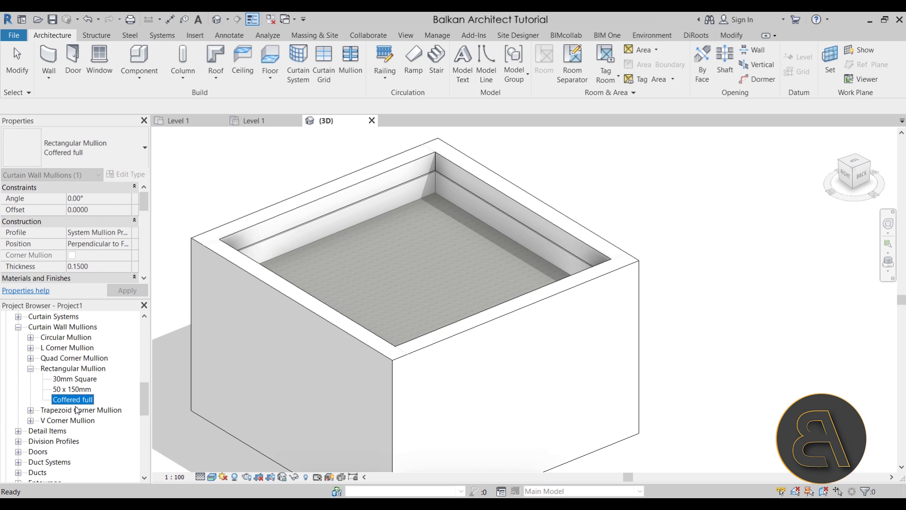
# - Set the profile of the "Coffered full" mullion type to "Coffered ceiling profile - Full"
pyautogui.doubleClick(75, 400)
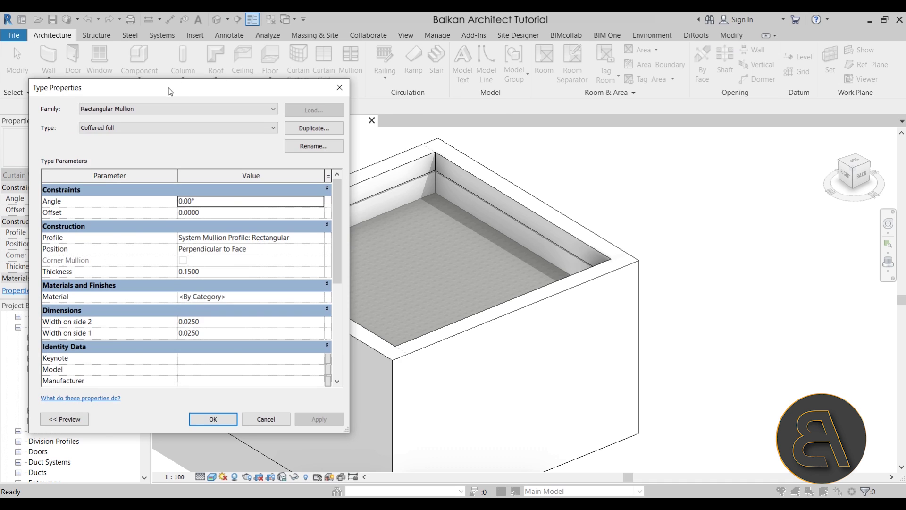
pyautogui.moveTo(170, 91); pyautogui.dragTo(319, 95)
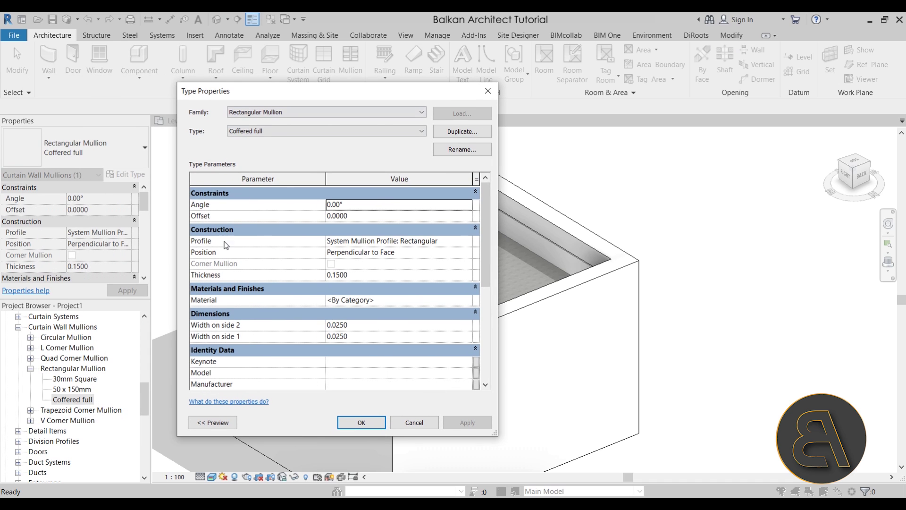
pyautogui.click(468, 242)
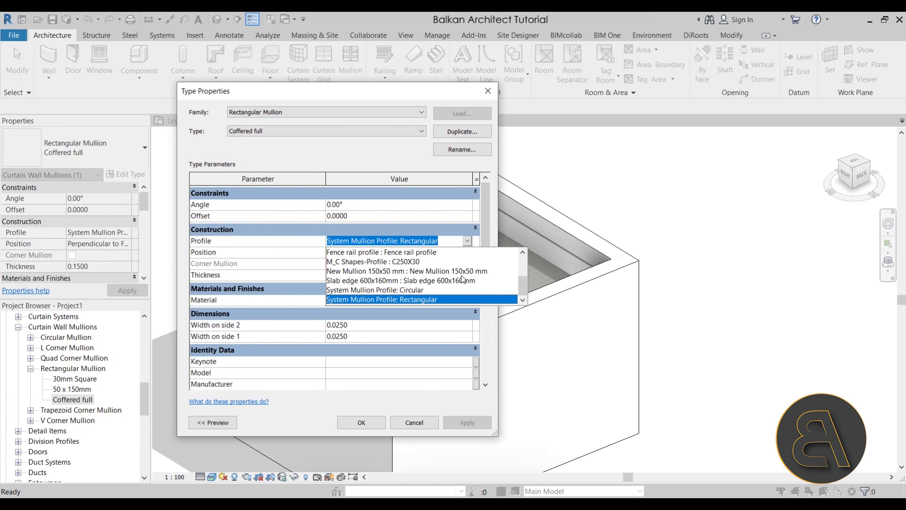
pyautogui.scroll(1, 463, 280)
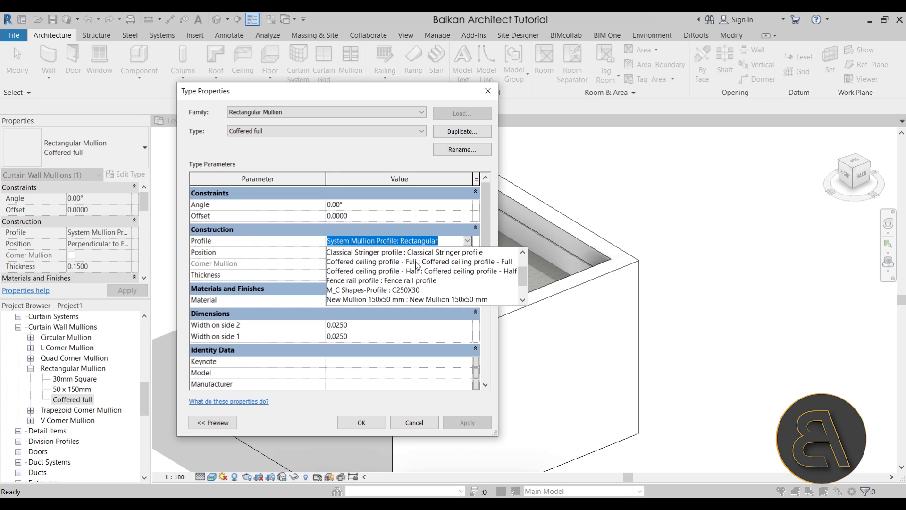
pyautogui.click(403, 266)
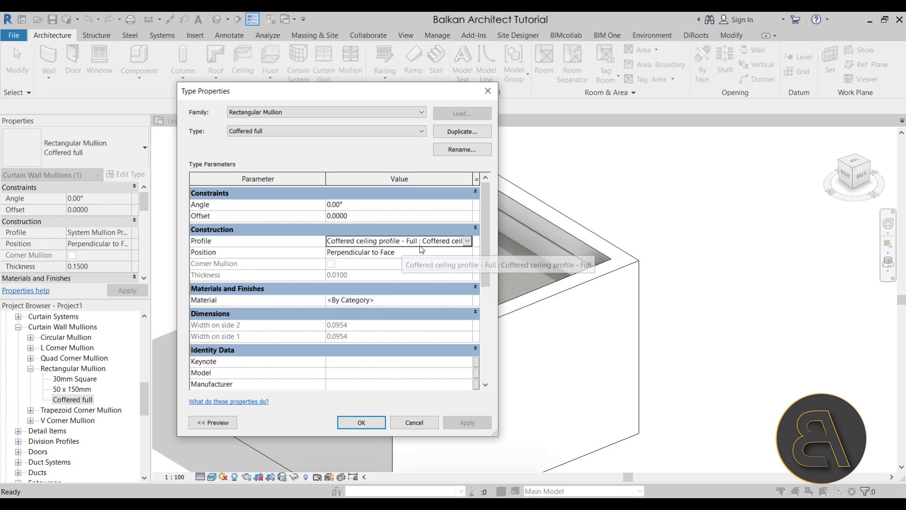
pyautogui.click(370, 421)
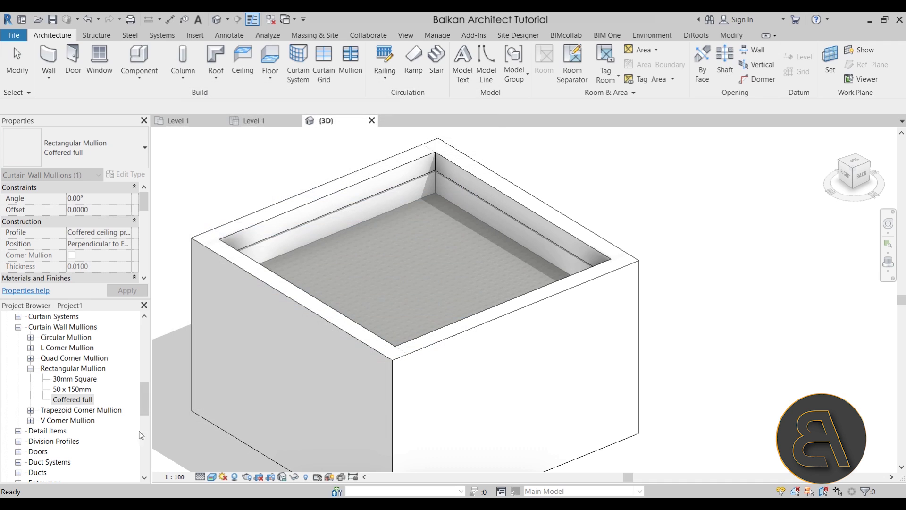
# - Duplicate the "Coffered full" mullion type and name the copy "Coffered half"
pyautogui.rightClick(78, 401)
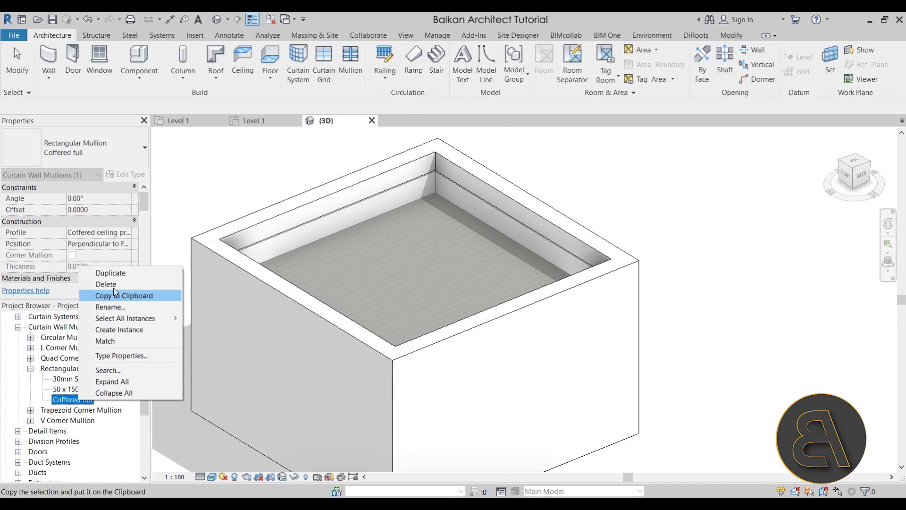
pyautogui.click(111, 273)
pyautogui.click(88, 411)
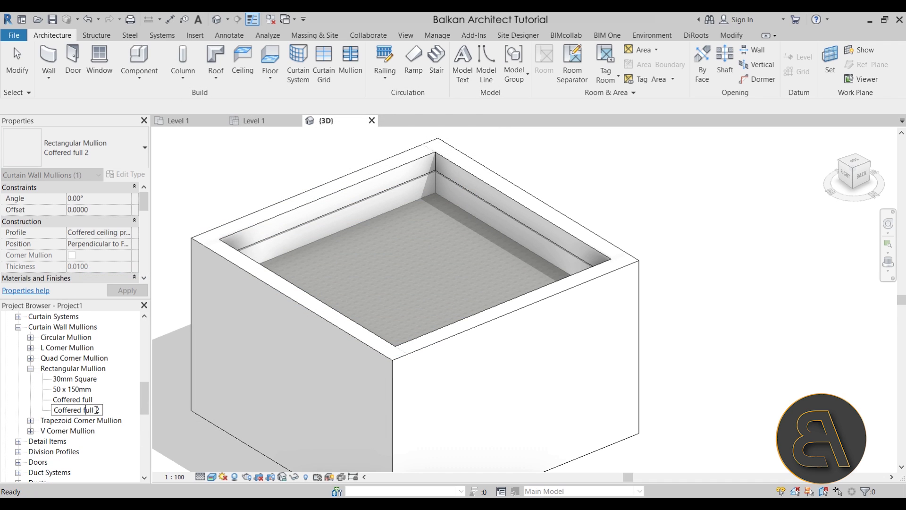
pyautogui.moveTo(84, 409); pyautogui.dragTo(106, 410)
pyautogui.write('half')
pyautogui.click(82, 411)
# - Set the profile of the "Coffered half" mullion type to "Coffered ceiling profile - Half"
pyautogui.doubleClick(81, 414)
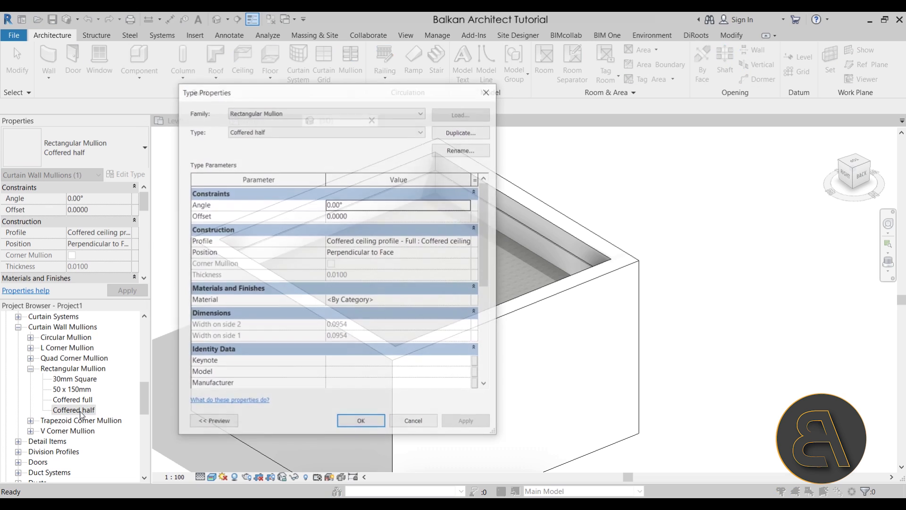
pyautogui.click(467, 241)
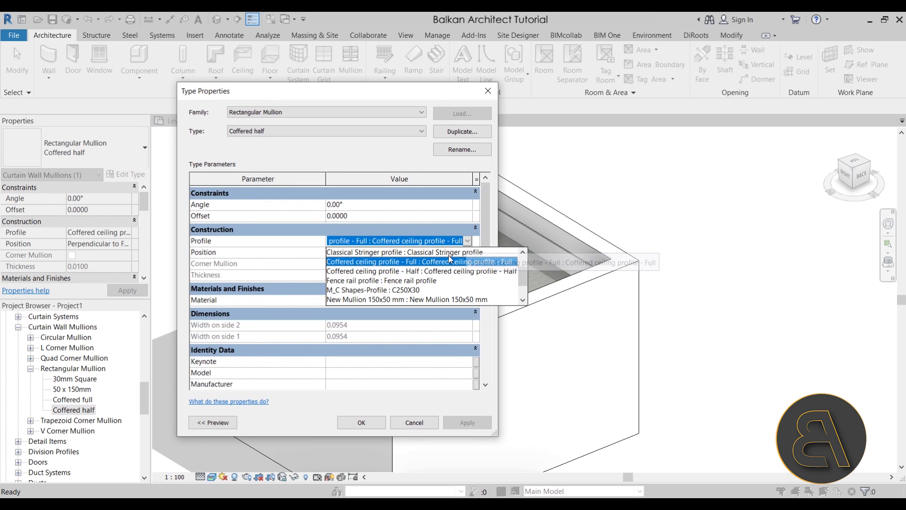
pyautogui.click(472, 271)
pyautogui.click(362, 422)
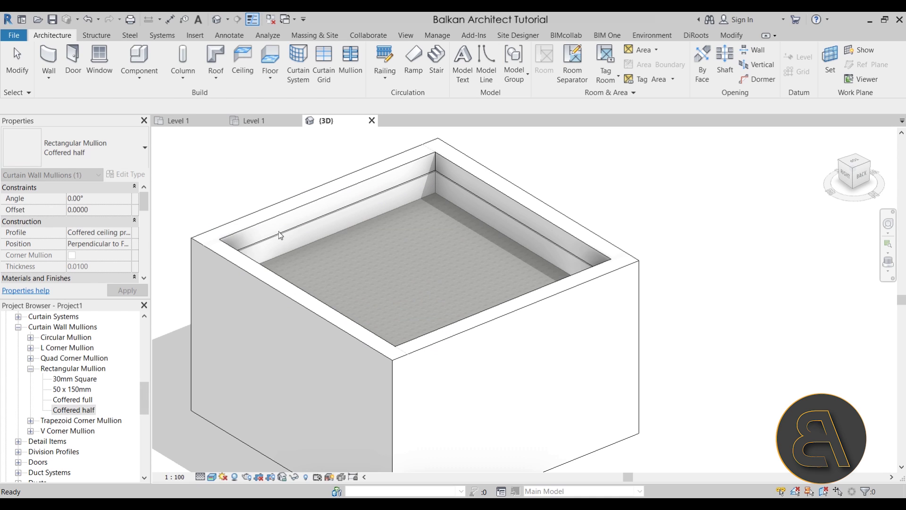
pyautogui.press('Escape')
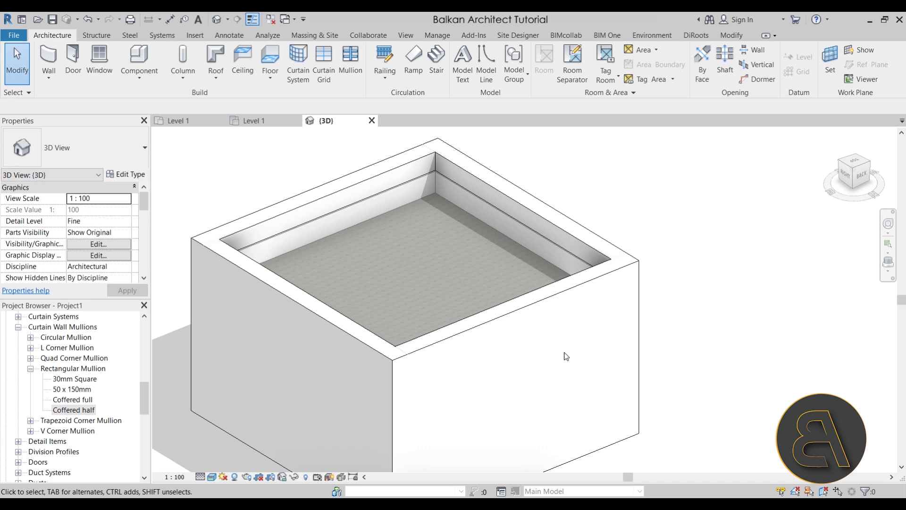
pyautogui.keyDown('shift'); pyautogui.moveTo(532, 313); pyautogui.dragTo(543, 359, button='middle'); pyautogui.keyUp('shift')
pyautogui.click(331, 207)
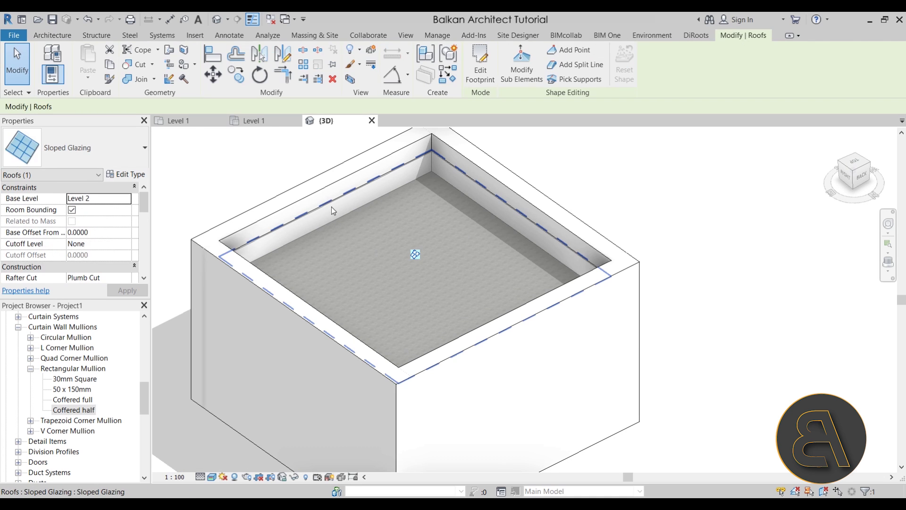
pyautogui.keyDown('shift'); pyautogui.moveTo(291, 236); pyautogui.dragTo(277, 227, button='middle'); pyautogui.keyUp('shift')
pyautogui.press('Escape')
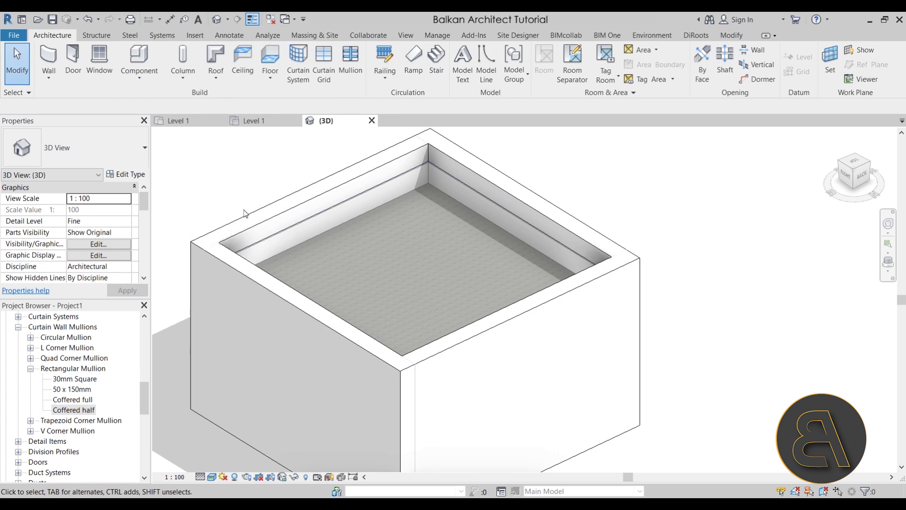
# - Draw a sample Storefront curtain wall about 8.5 m long and 4 m high beside the building
pyautogui.click(49, 63)
pyautogui.click(76, 148)
pyautogui.scroll(-1, 67, 302)
pyautogui.click(56, 330)
pyautogui.scroll(-5, 425, 283)
pyautogui.scroll(3, 425, 284)
pyautogui.click(513, 392)
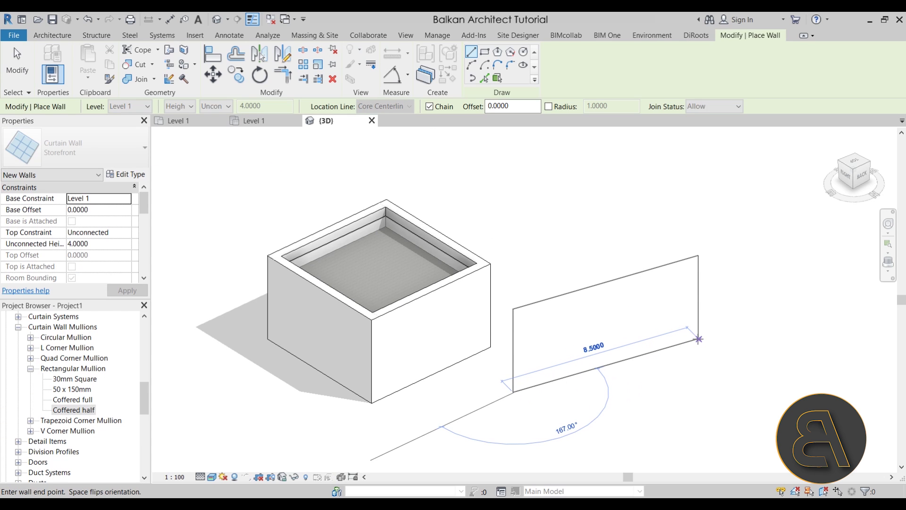
pyautogui.click(699, 339)
pyautogui.press('Escape')
pyautogui.press('Escape')
# - Examine how the horizontal 50 x 150mm mullion joins the vertical mullion in the sample curtain wall
pyautogui.scroll(8, 520, 333)
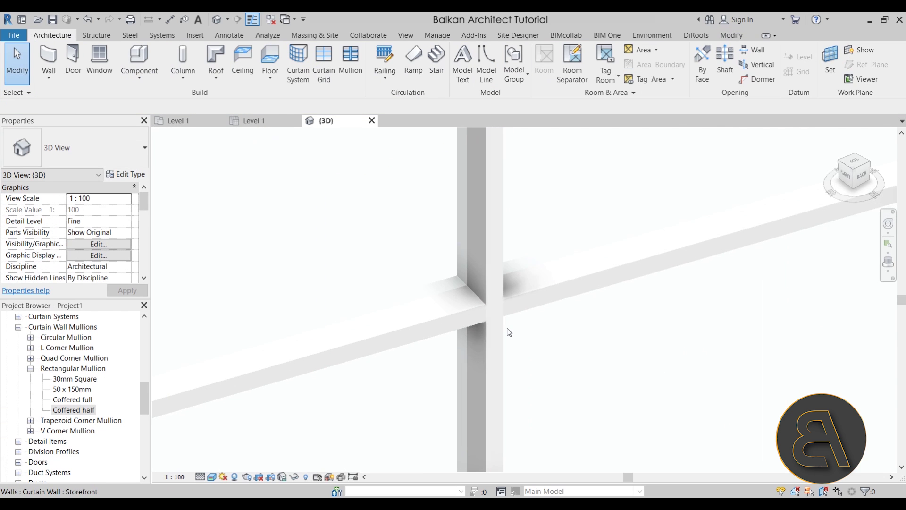
pyautogui.click(484, 311)
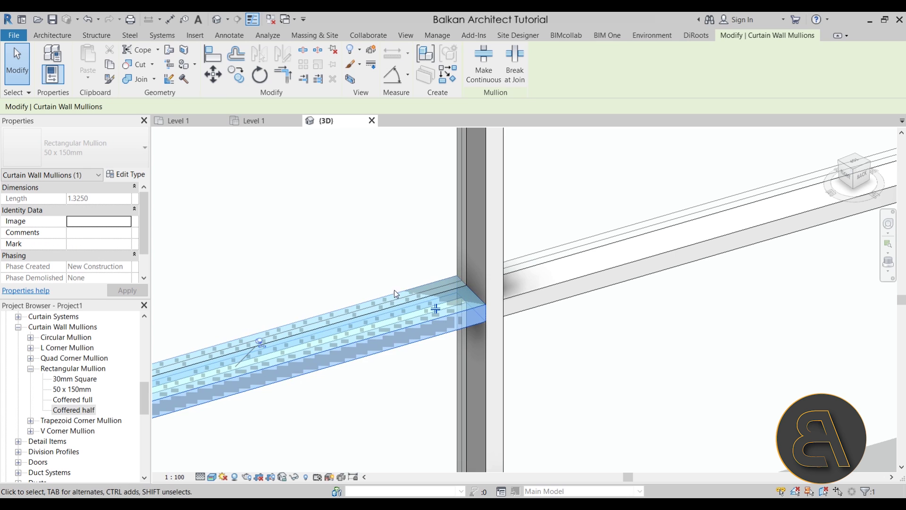
pyautogui.scroll(-3, 491, 267)
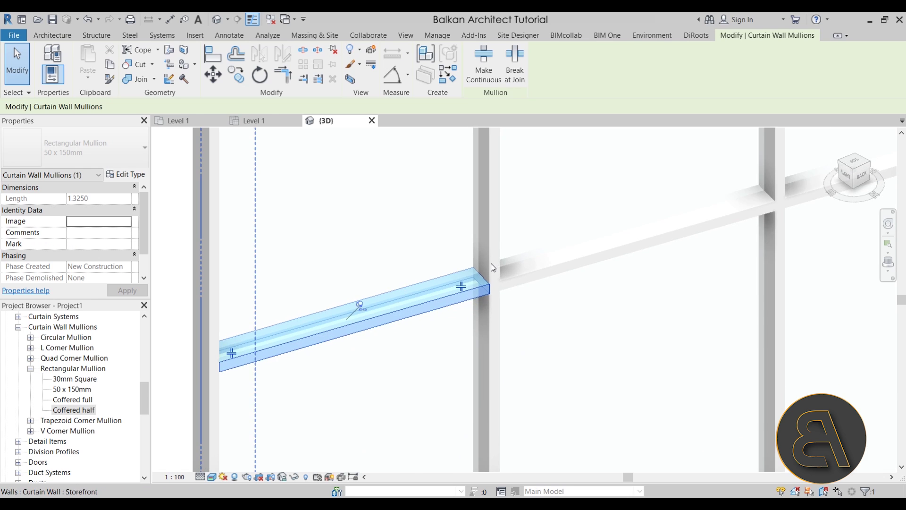
pyautogui.scroll(-2, 491, 267)
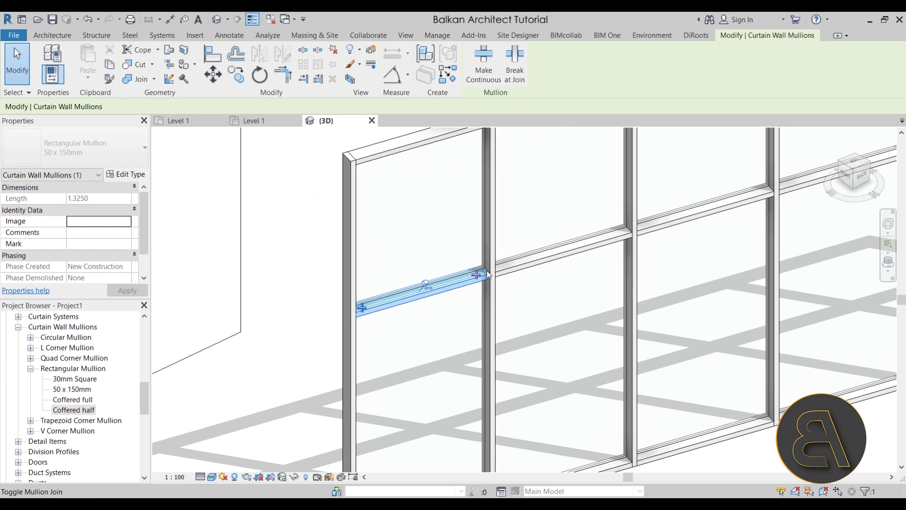
pyautogui.scroll(2, 515, 281)
pyautogui.scroll(1, 515, 281)
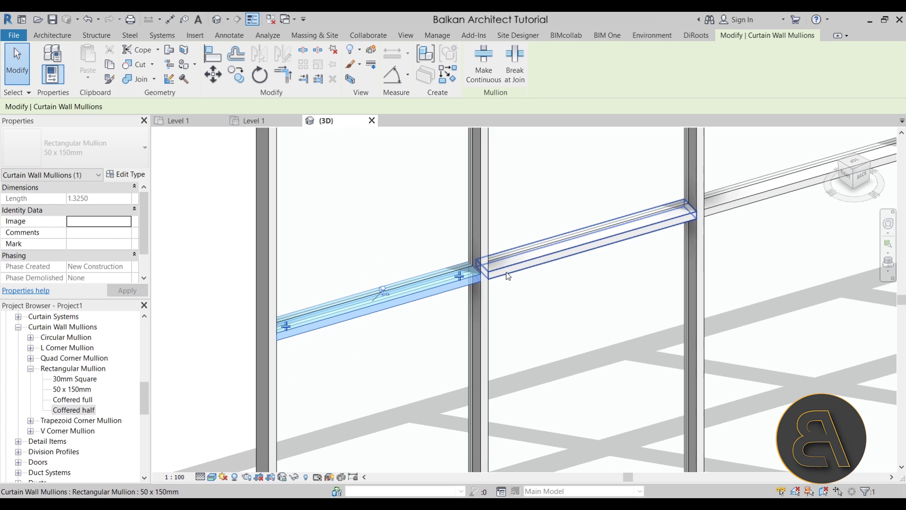
pyautogui.scroll(4, 491, 269)
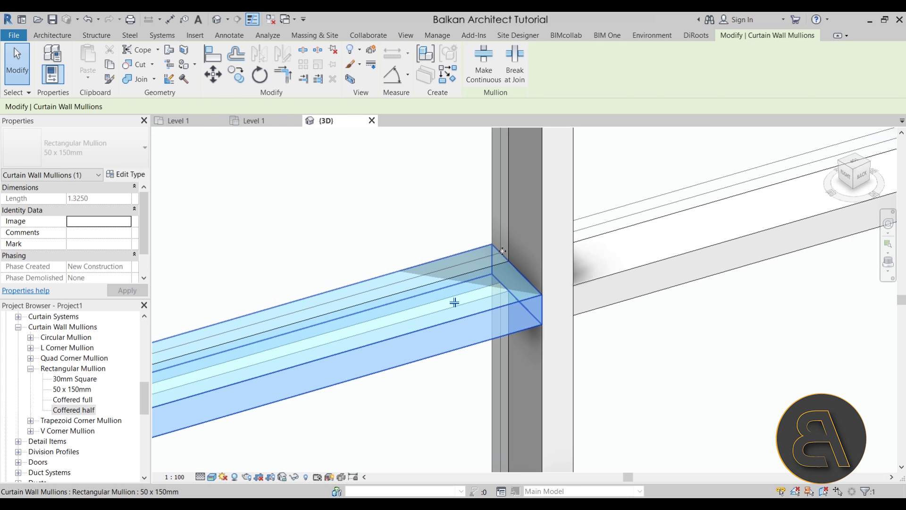
pyautogui.scroll(-5, 503, 252)
pyautogui.press('Escape')
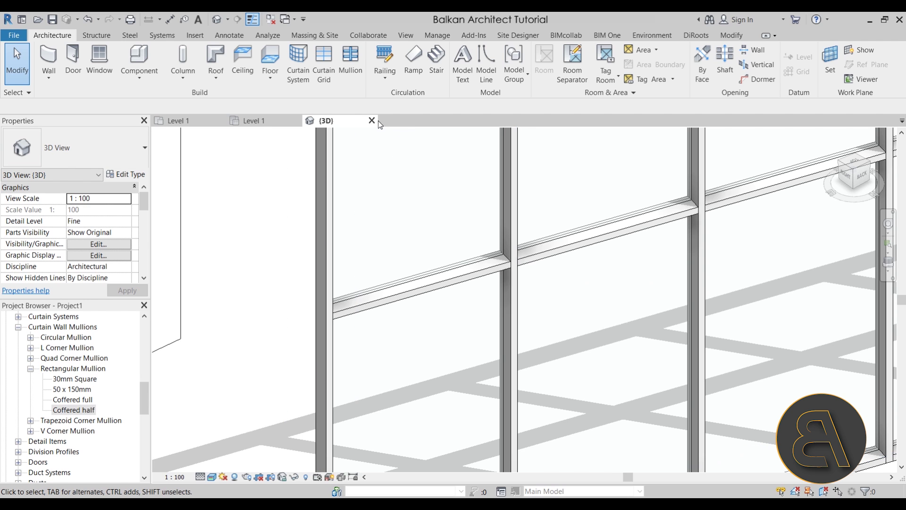
# - Delete the sample Storefront curtain wall beside the building
pyautogui.scroll(-5, 437, 254)
pyautogui.scroll(-3, 436, 255)
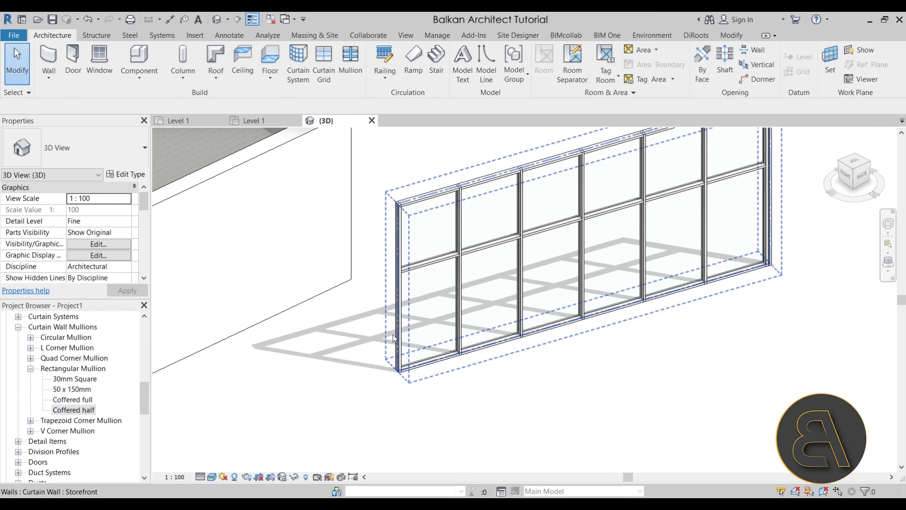
pyautogui.click(395, 336)
pyautogui.press('Delete')
pyautogui.moveTo(395, 336); pyautogui.dragTo(454, 365, button='middle')
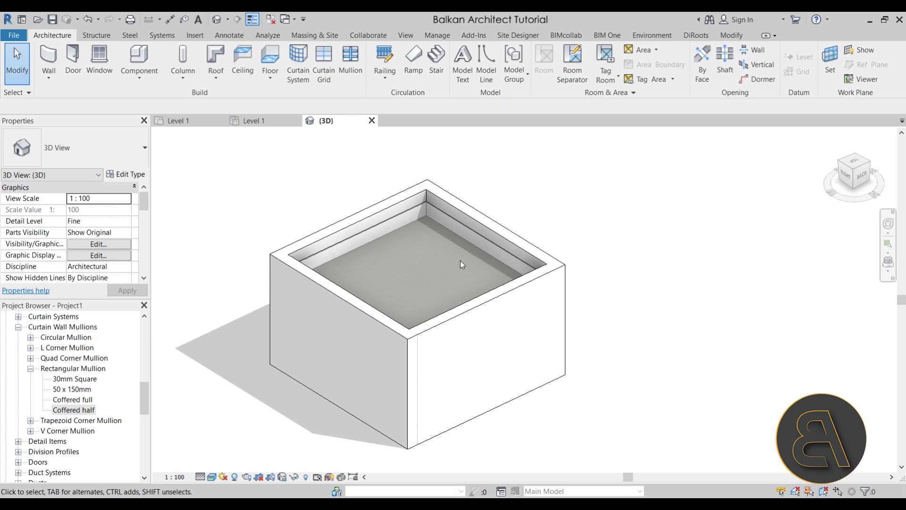
# - Duplicate the roof's Sloped Glazing type and name the copy "Coffered Ceiling 1"
pyautogui.click(462, 230)
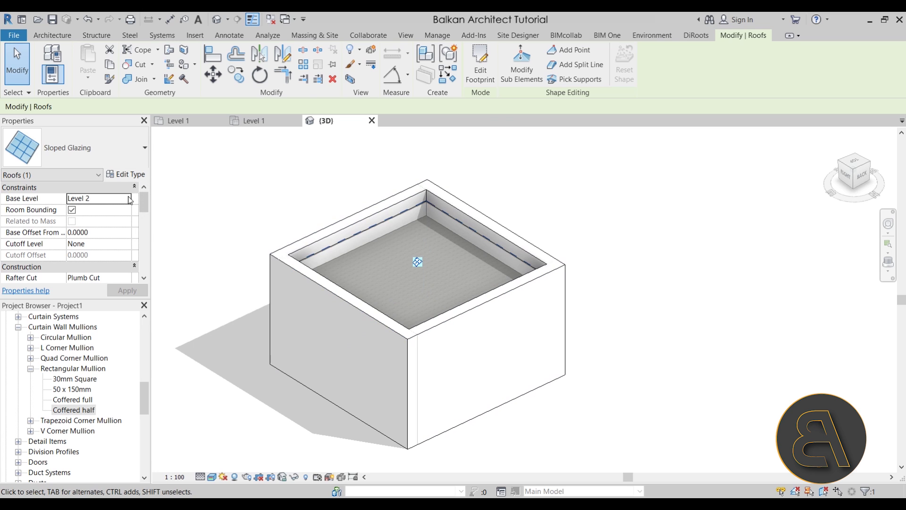
pyautogui.click(126, 174)
pyautogui.click(434, 149)
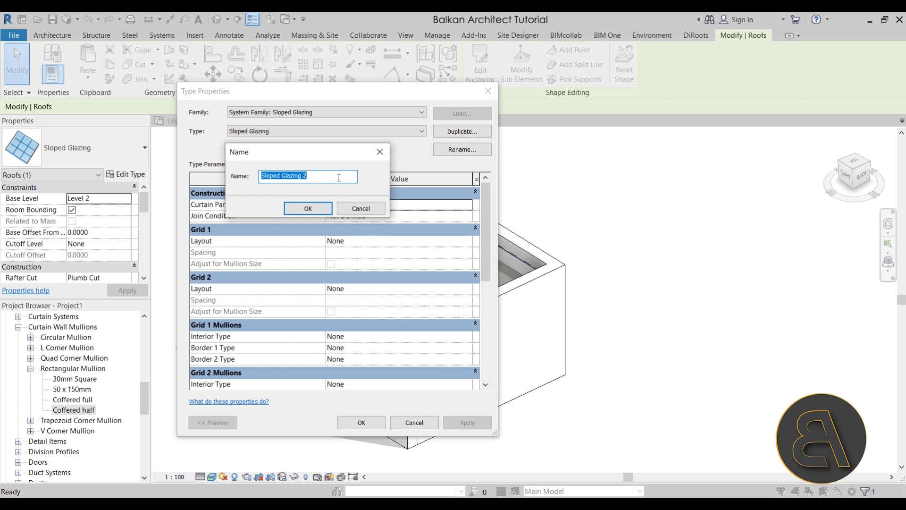
pyautogui.write('Coffer')
pyautogui.press('Return')
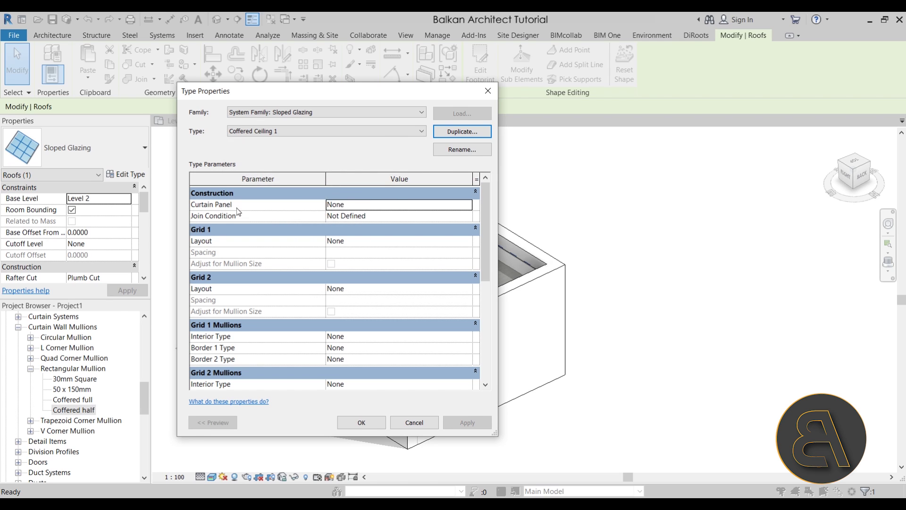
# - Set the type's curtain panel to Empty System Panel : Empty and its Grid 1 layout to Maximum Spacing of 1.2 m
pyautogui.click(469, 208)
pyautogui.click(468, 205)
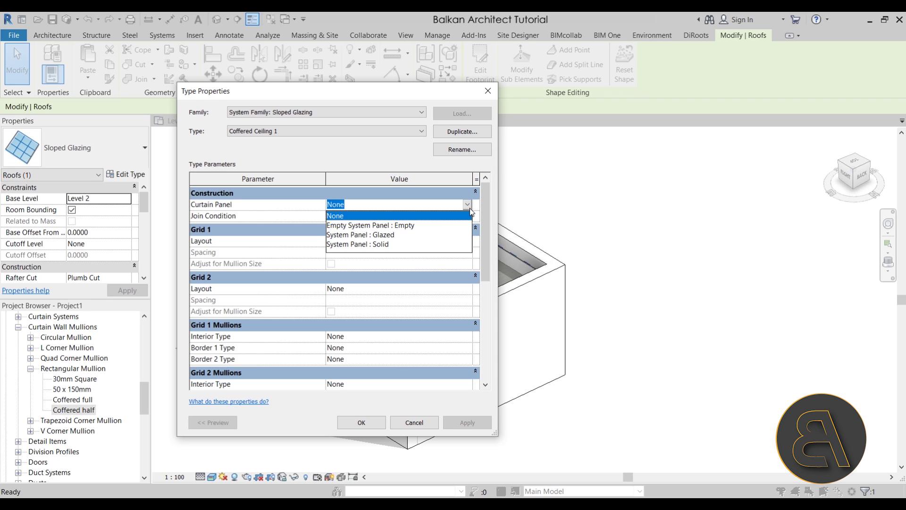
pyautogui.click(409, 227)
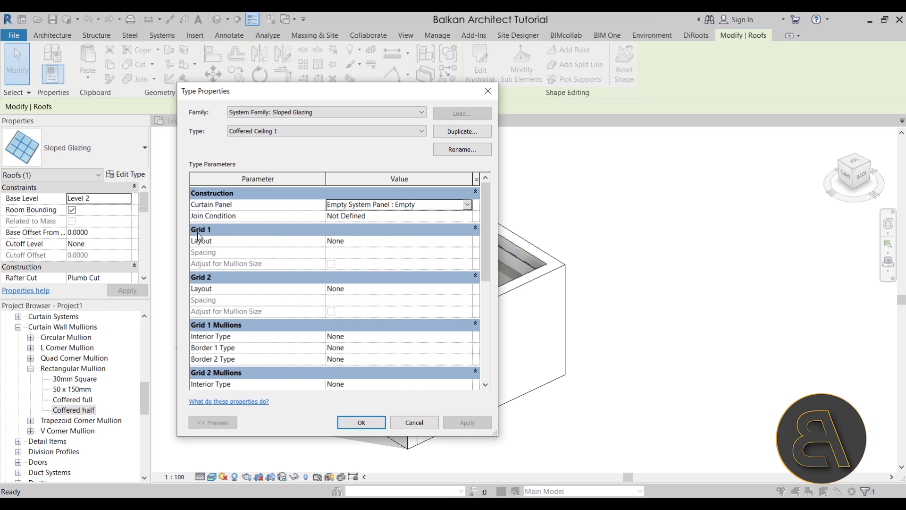
pyautogui.click(468, 241)
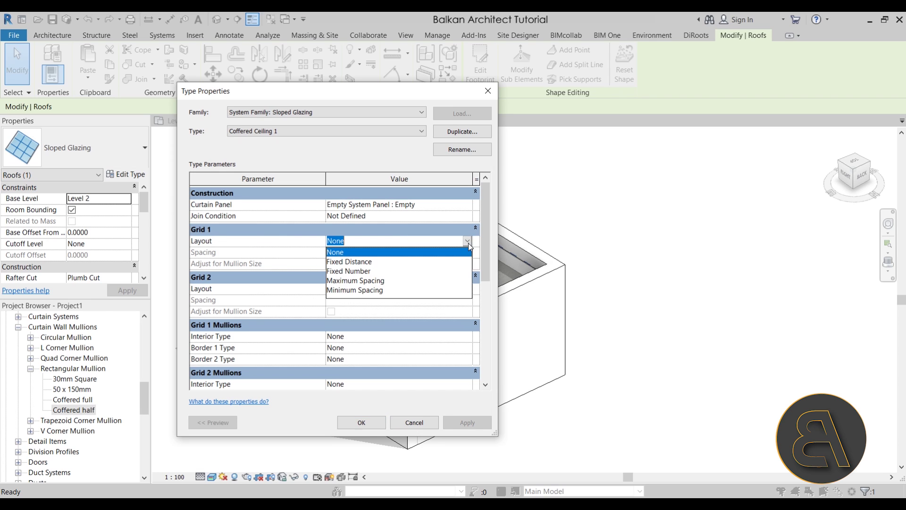
pyautogui.click(358, 280)
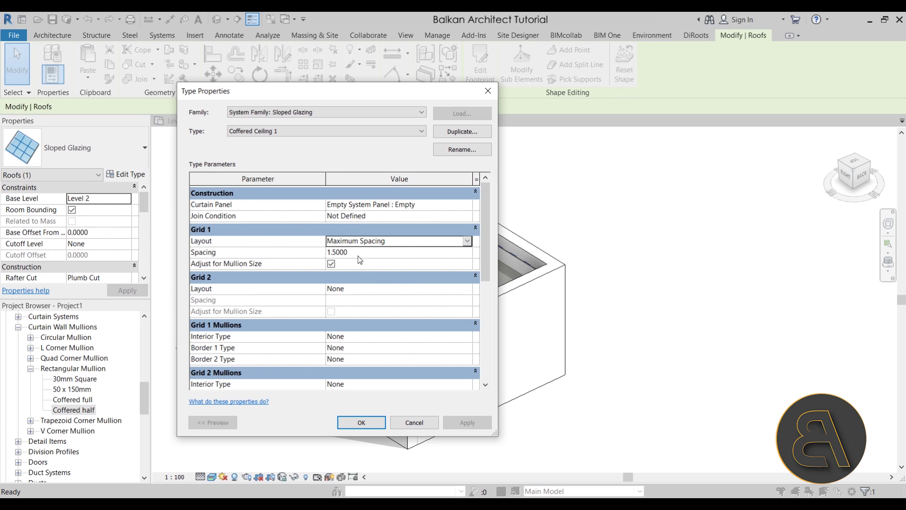
pyautogui.click(368, 252)
pyautogui.write('1.2')
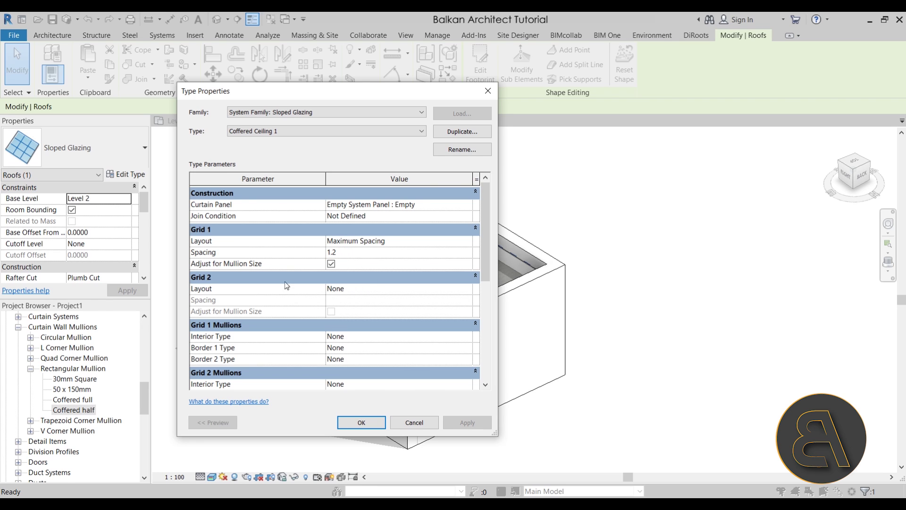
# - Set the Grid 1 interior mullion type to Rectangular Mullion : Coffered full
pyautogui.scroll(-1, 230, 254)
pyautogui.click(203, 302)
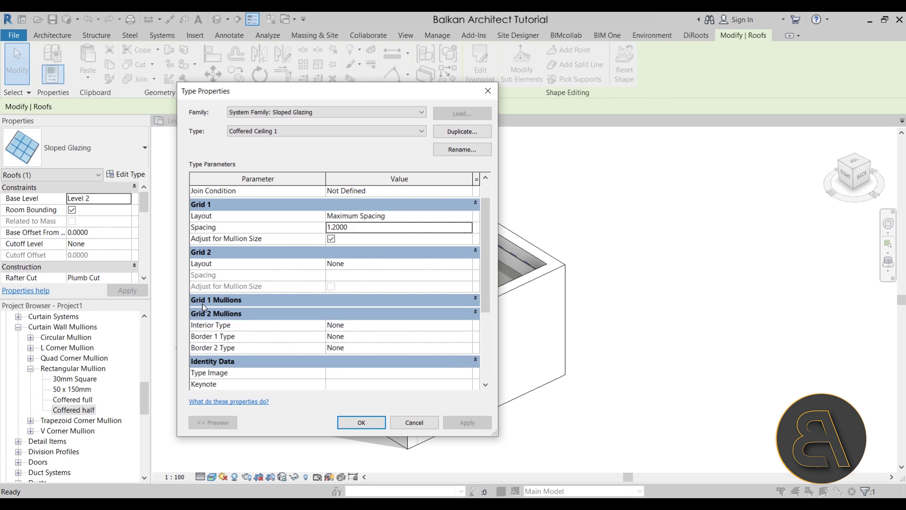
pyautogui.click(234, 302)
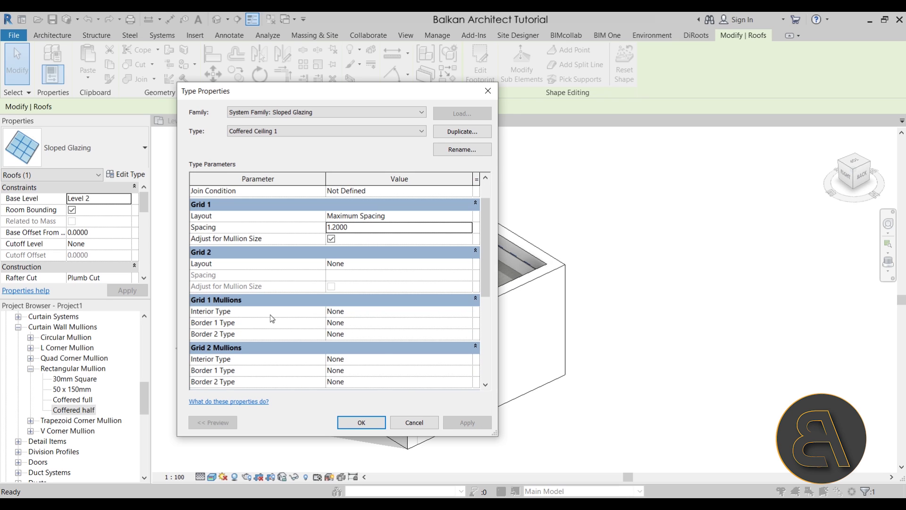
pyautogui.click(457, 315)
pyautogui.click(460, 317)
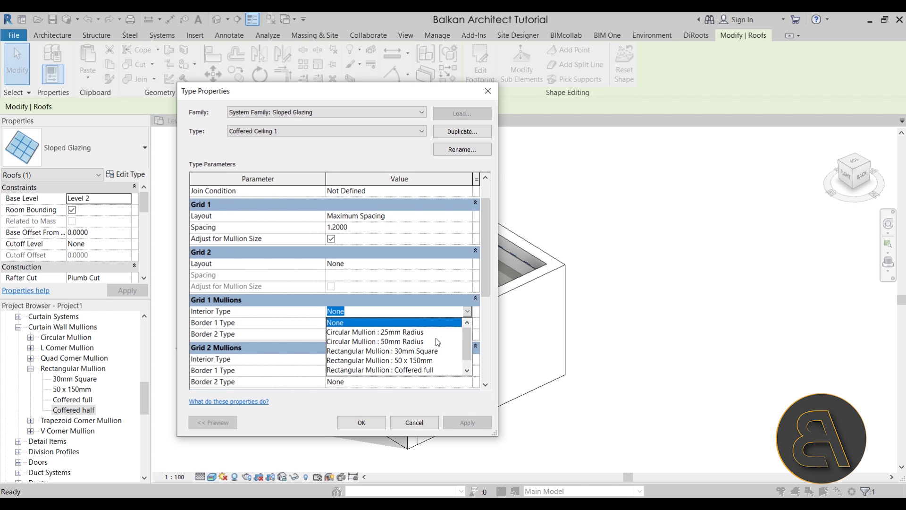
pyautogui.scroll(-1, 436, 340)
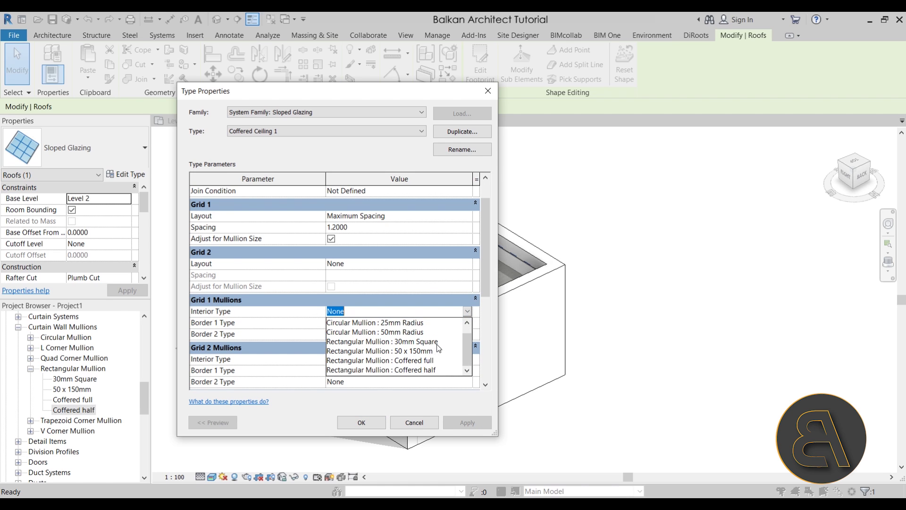
pyautogui.click(419, 361)
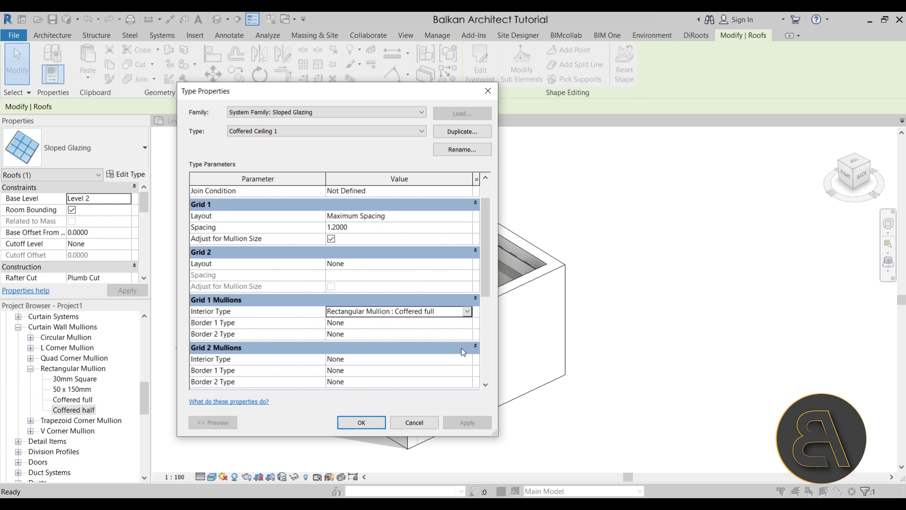
# - Set both Grid 1 border mullion types to Rectangular Mullion : Coffered half and apply the type changes to the roof
pyautogui.click(466, 324)
pyautogui.scroll(-2, 438, 349)
pyautogui.click(430, 363)
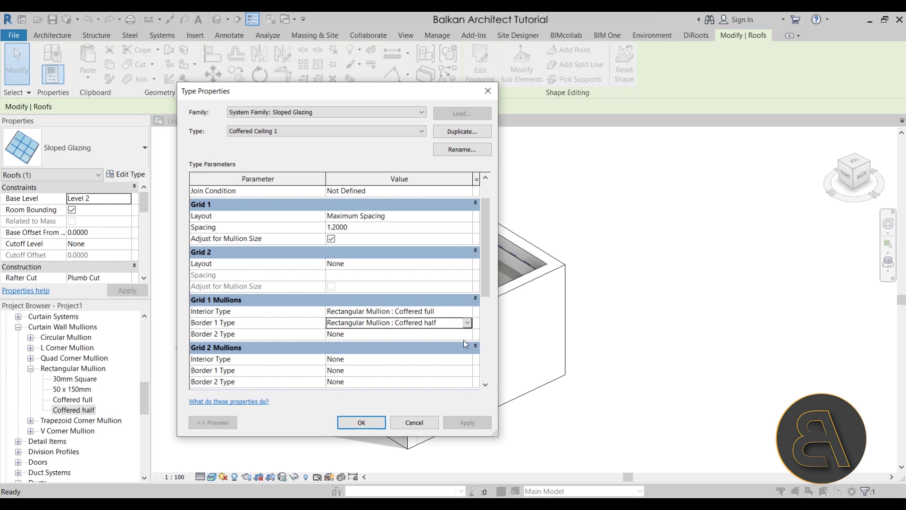
pyautogui.click(466, 334)
pyautogui.scroll(-2, 432, 361)
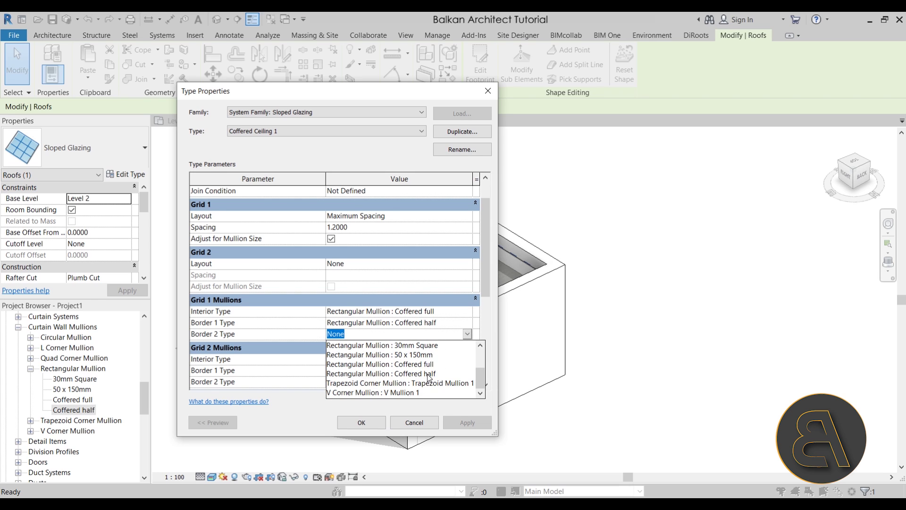
pyautogui.click(420, 374)
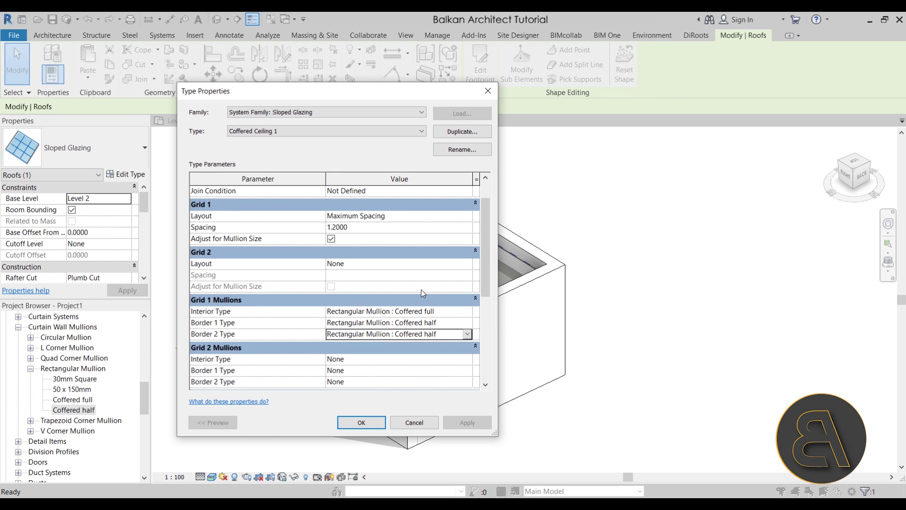
pyautogui.click(361, 422)
# - Examine the full interior mullions and half border mullions across the sloped glazing roof
pyautogui.click(621, 357)
pyautogui.scroll(5, 375, 252)
pyautogui.keyDown('shift'); pyautogui.moveTo(586, 347); pyautogui.dragTo(496, 346, button='middle'); pyautogui.keyUp('shift')
pyautogui.scroll(2, 497, 346)
pyautogui.scroll(-3, 497, 345)
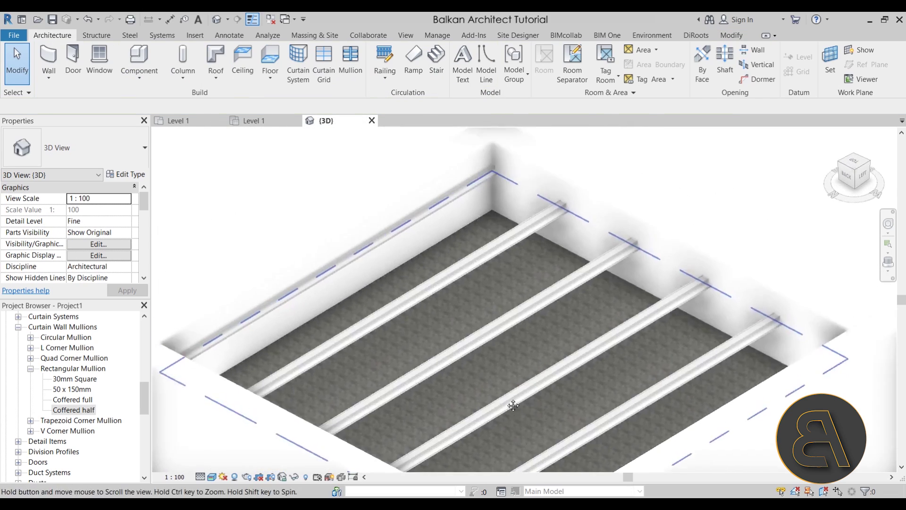
pyautogui.scroll(5, 463, 173)
pyautogui.scroll(-2, 464, 174)
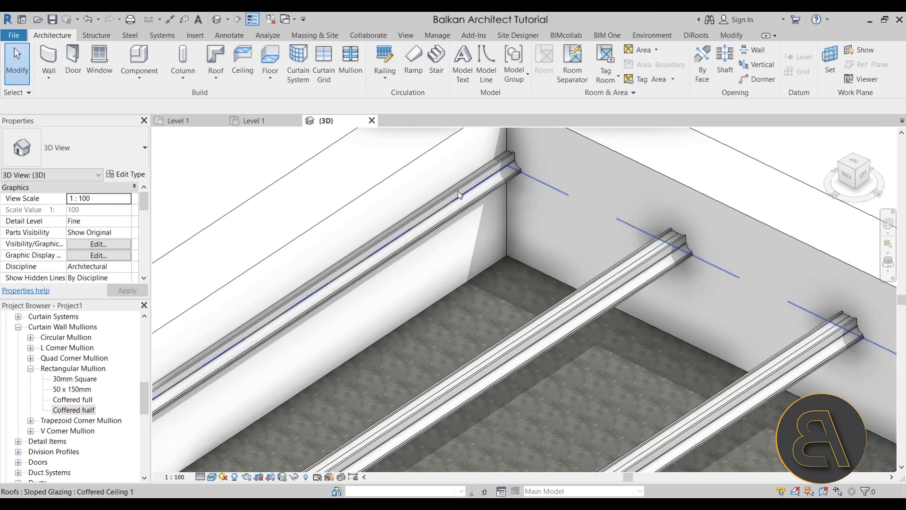
pyautogui.scroll(-3, 455, 180)
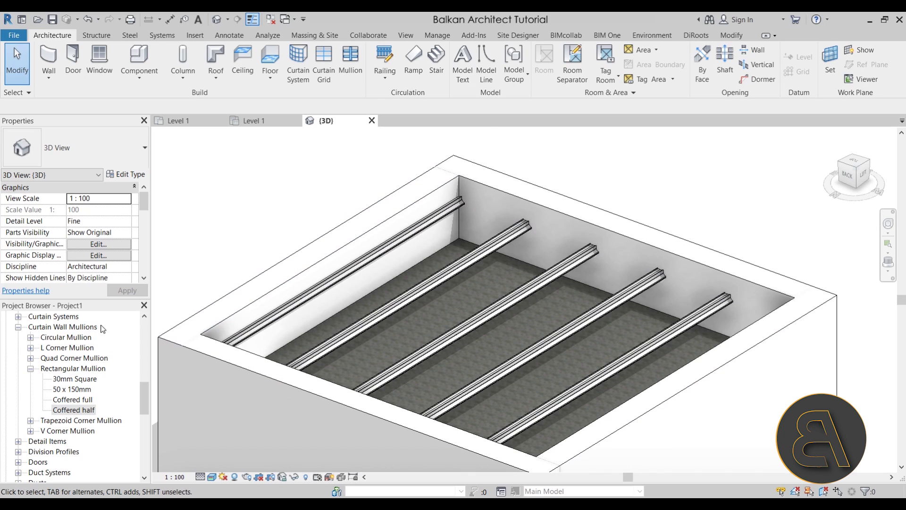
# - Set the position of the Coffered full rectangular mullion type to Parallel to Ground and apply it
pyautogui.click(71, 400)
pyautogui.doubleClick(71, 400)
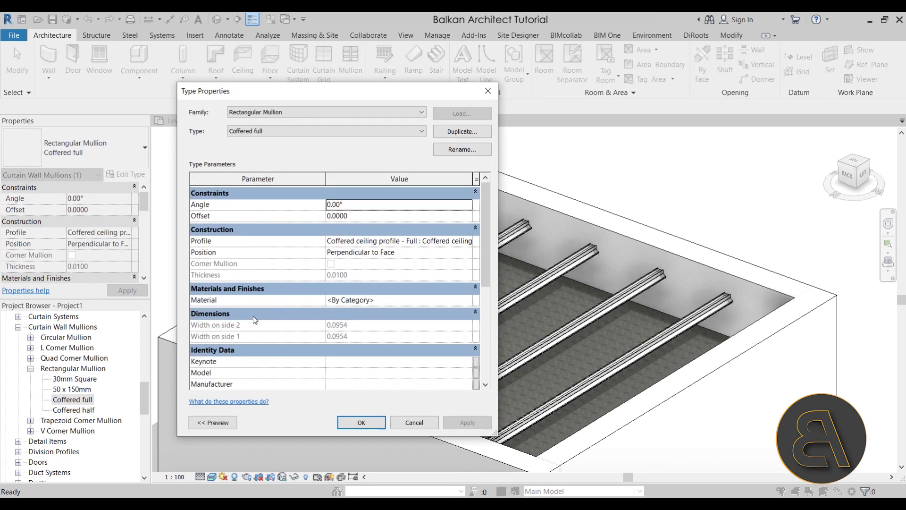
pyautogui.moveTo(371, 94); pyautogui.dragTo(234, 78)
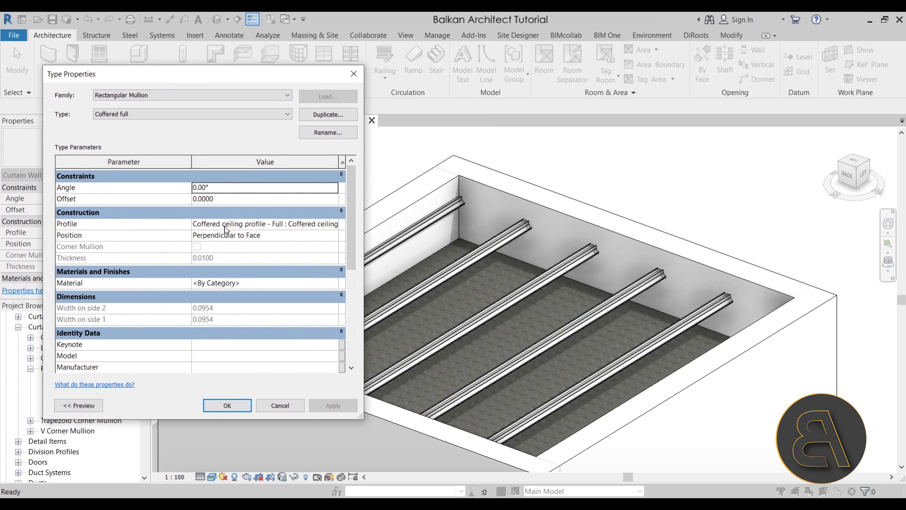
pyautogui.click(334, 235)
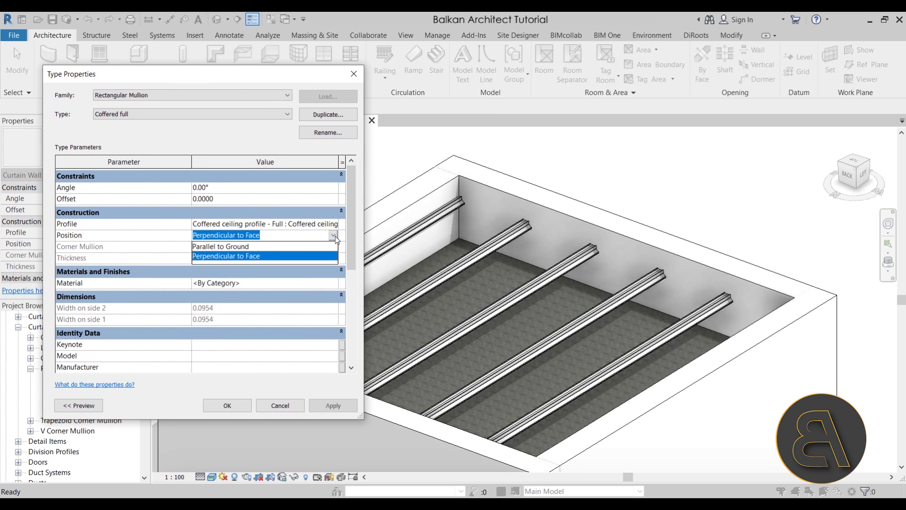
pyautogui.click(228, 246)
pyautogui.click(332, 405)
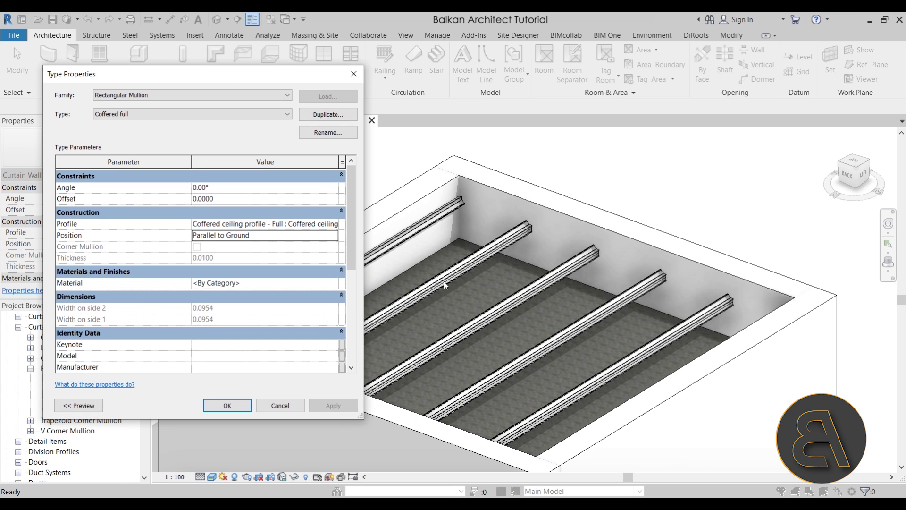
# - Try an angle of 90° for the Coffered full mullion type
pyautogui.click(258, 189)
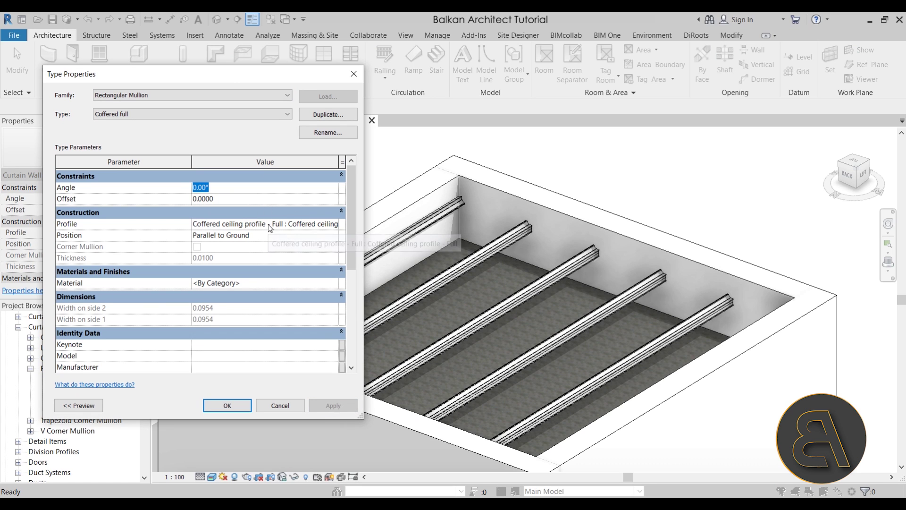
pyautogui.write('90')
pyautogui.press('Return')
pyautogui.click(324, 406)
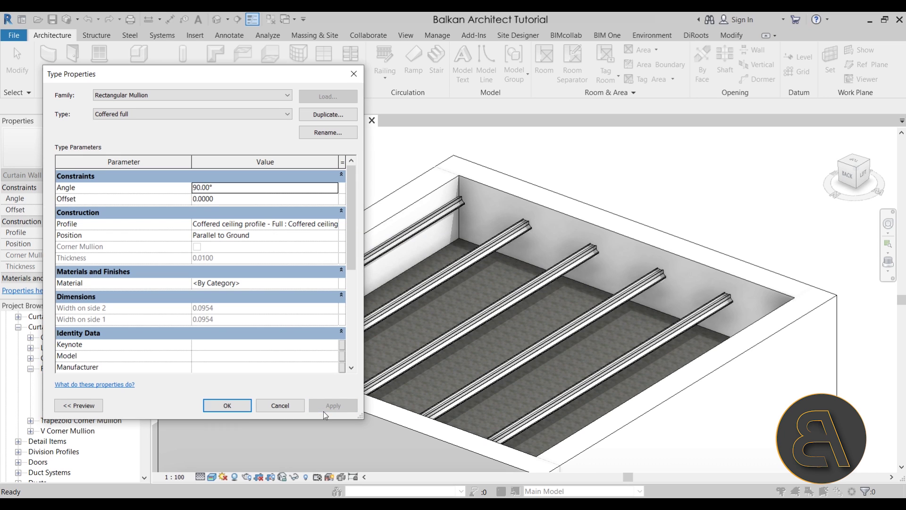
# - Set the Coffered full mullion type's angle to -90° and accept the type properties
pyautogui.click(266, 188)
pyautogui.write('-90')
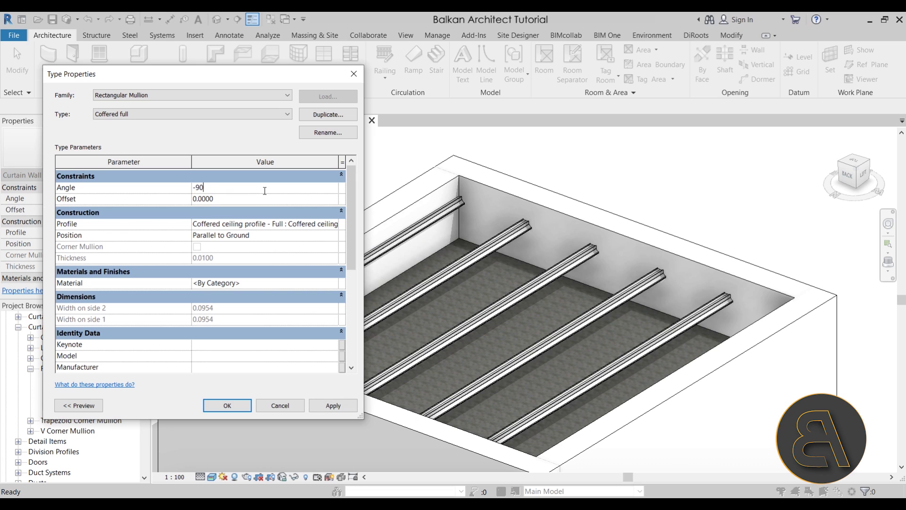
pyautogui.press('Return')
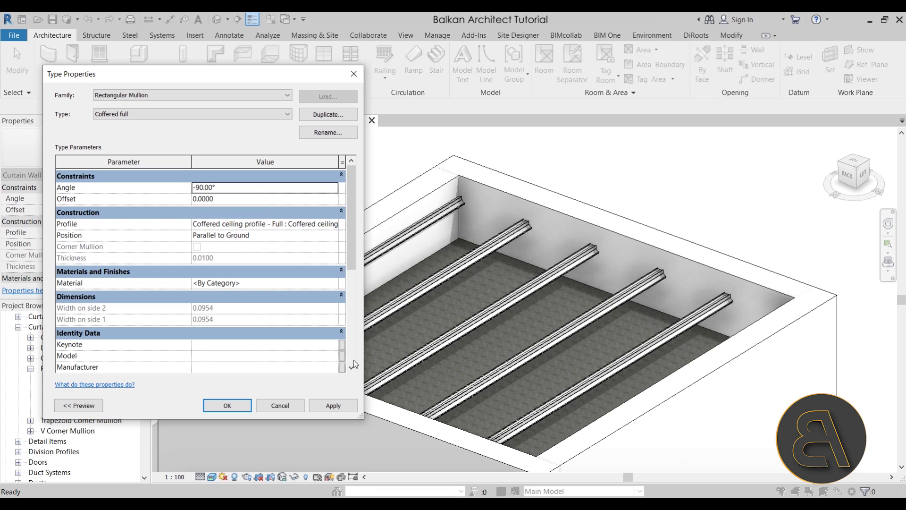
pyautogui.click(330, 405)
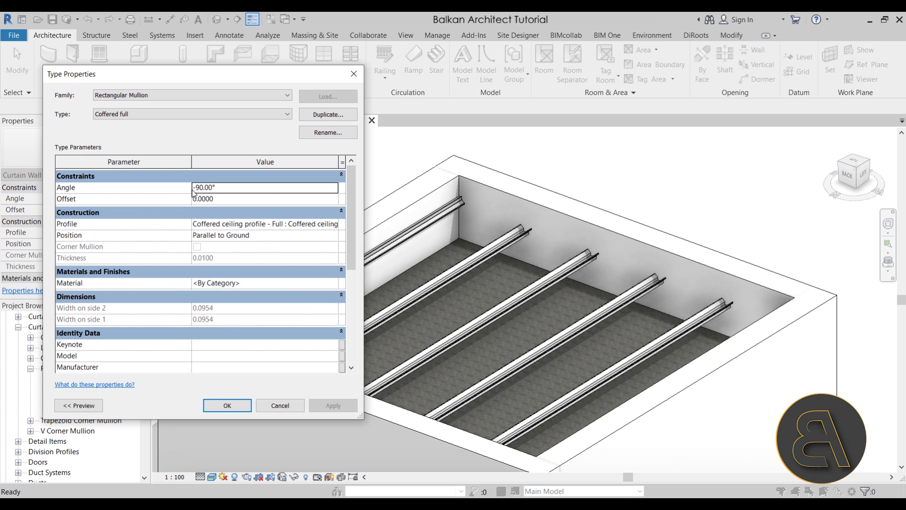
pyautogui.click(227, 405)
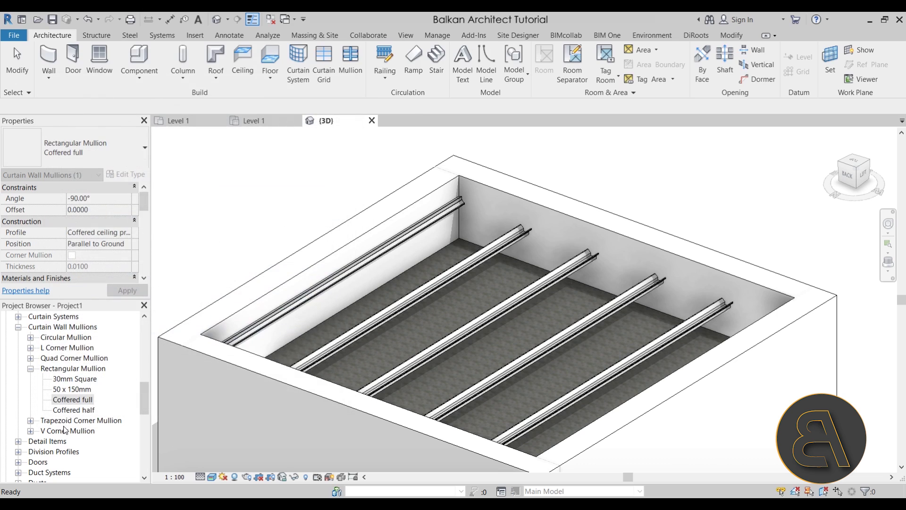
# - Try to set the angle of the Coffered half mullion type to 180°
pyautogui.doubleClick(71, 409)
pyautogui.click(219, 187)
pyautogui.write('180')
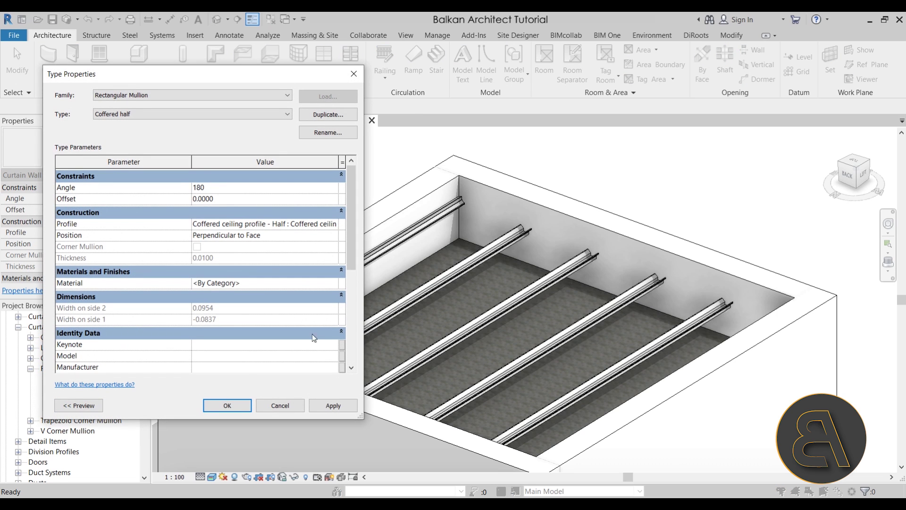
pyautogui.click(328, 403)
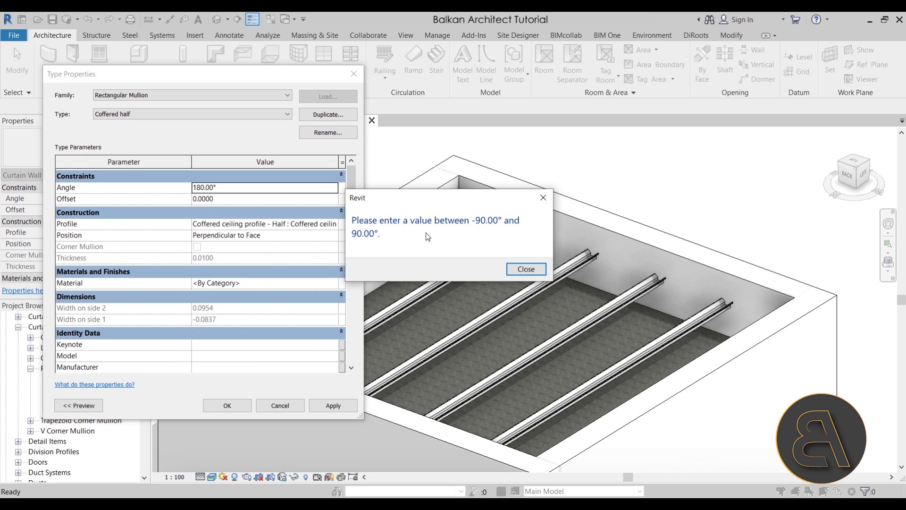
pyautogui.click(526, 269)
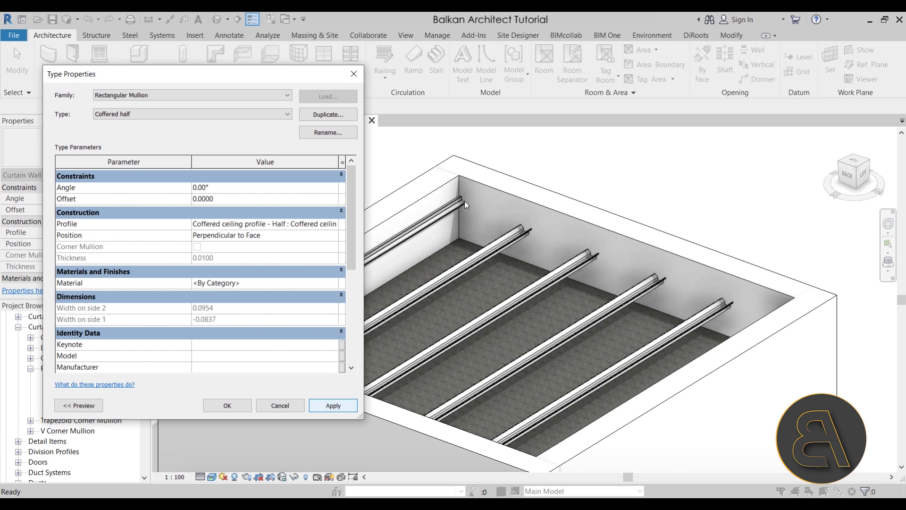
# - Set the position of the Coffered half mullion type to Parallel to Ground and accept the type properties
pyautogui.click(334, 235)
pyautogui.click(217, 246)
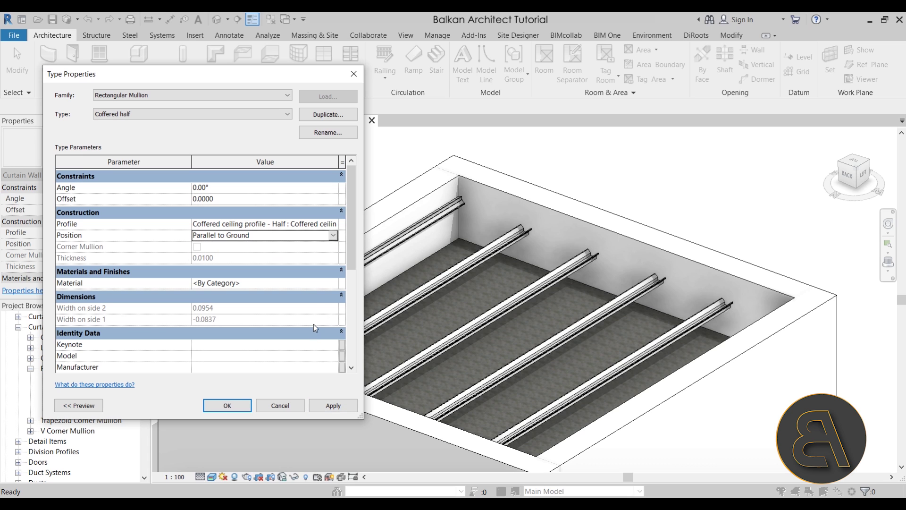
pyautogui.click(325, 406)
pyautogui.click(227, 405)
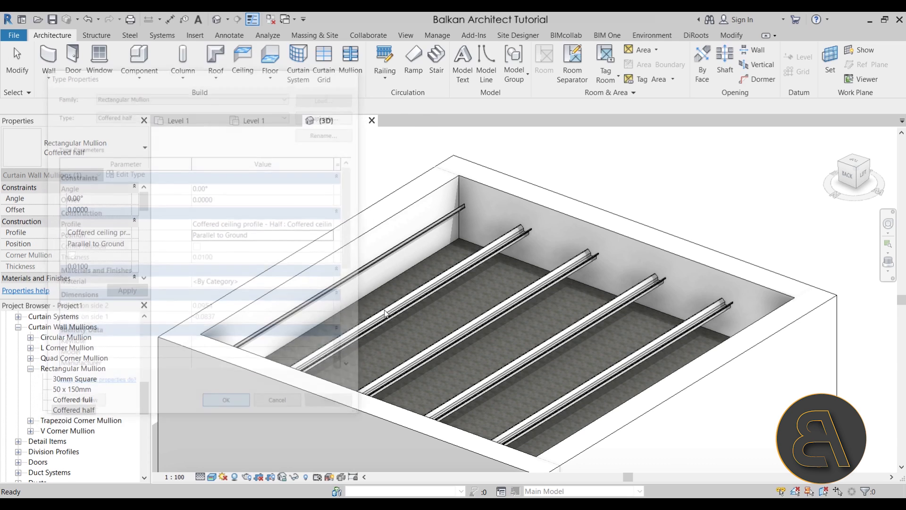
# - Examine the orientation of the full and half mullions across the sloped glazing roof in 3D
pyautogui.keyDown('shift'); pyautogui.moveTo(293, 287); pyautogui.dragTo(346, 289, button='middle'); pyautogui.keyUp('shift')
pyautogui.scroll(4, 279, 279)
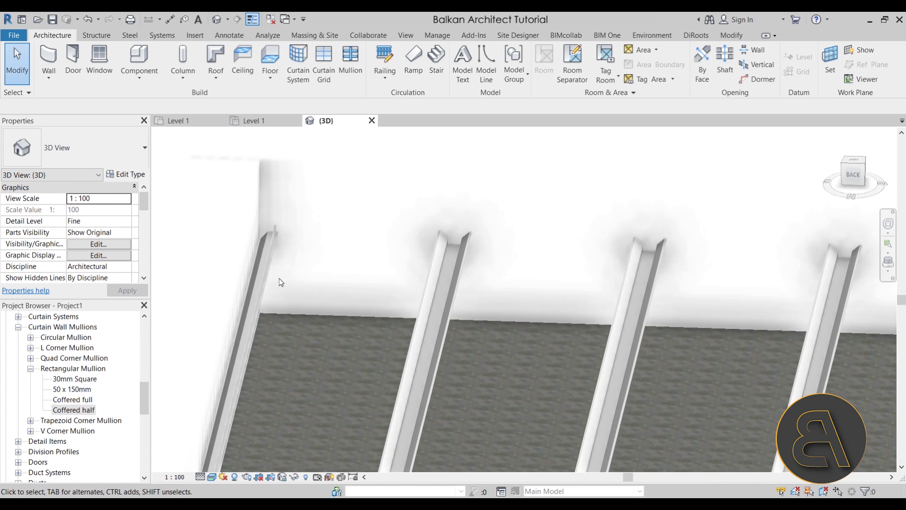
pyautogui.keyDown('shift'); pyautogui.moveTo(265, 279); pyautogui.dragTo(246, 239, button='middle'); pyautogui.keyUp('shift')
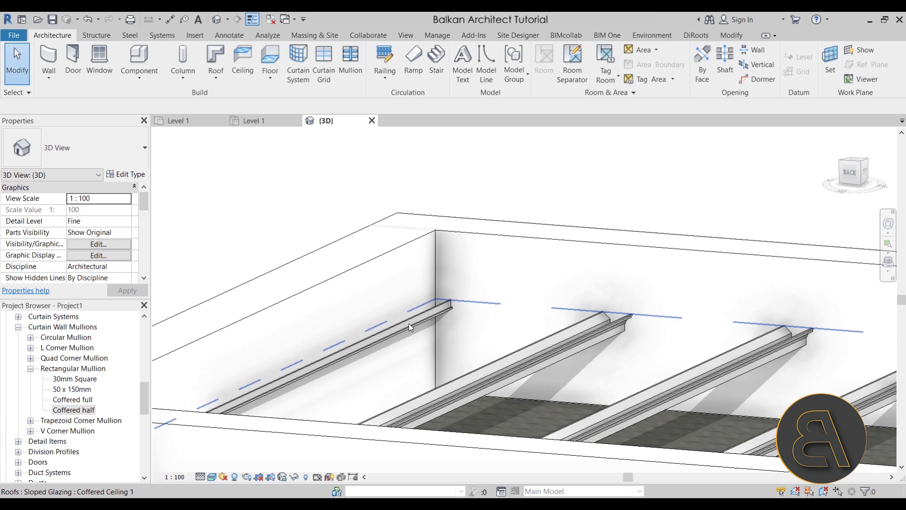
pyautogui.scroll(-5, 410, 327)
pyautogui.keyDown('shift'); pyautogui.moveTo(410, 327); pyautogui.dragTo(457, 360, button='middle'); pyautogui.keyUp('shift')
pyautogui.click(392, 296)
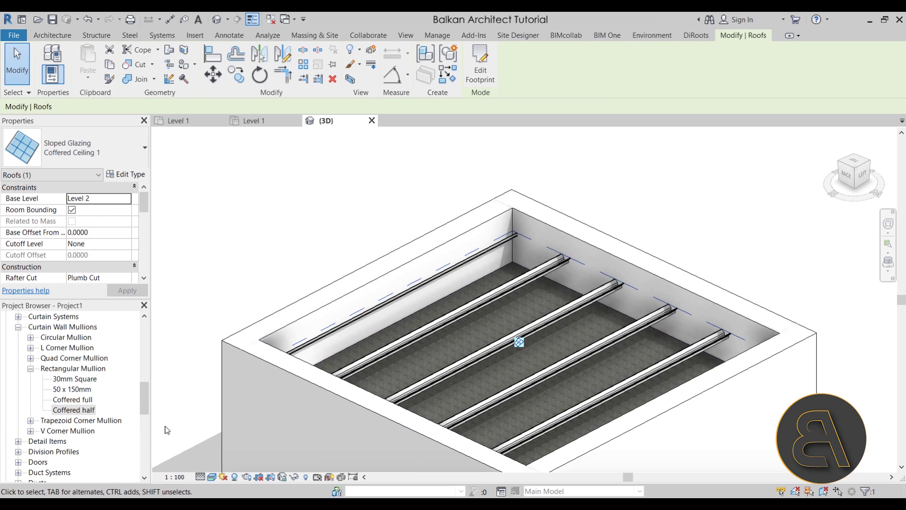
# - Cut a building section horizontally through the middle of the room in the Level 1 plan and open its view
pyautogui.click(254, 121)
pyautogui.scroll(-3, 358, 265)
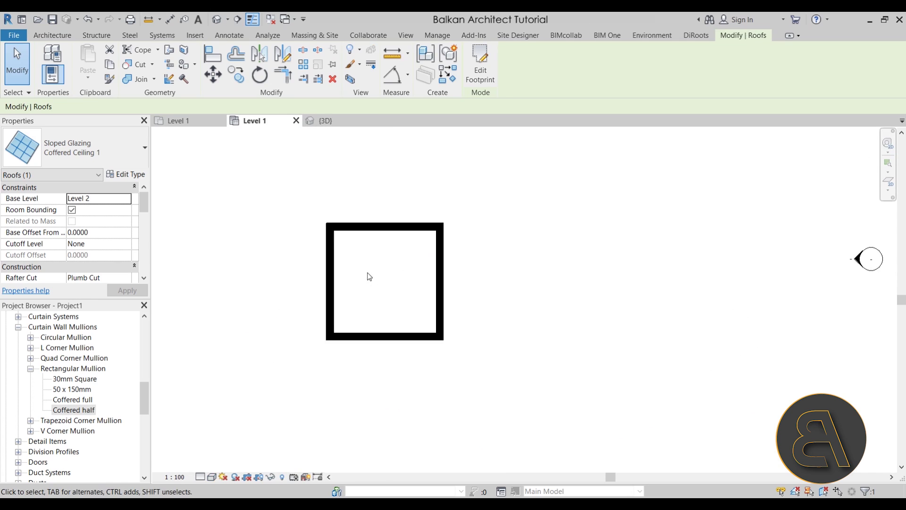
pyautogui.click(239, 20)
pyautogui.click(288, 287)
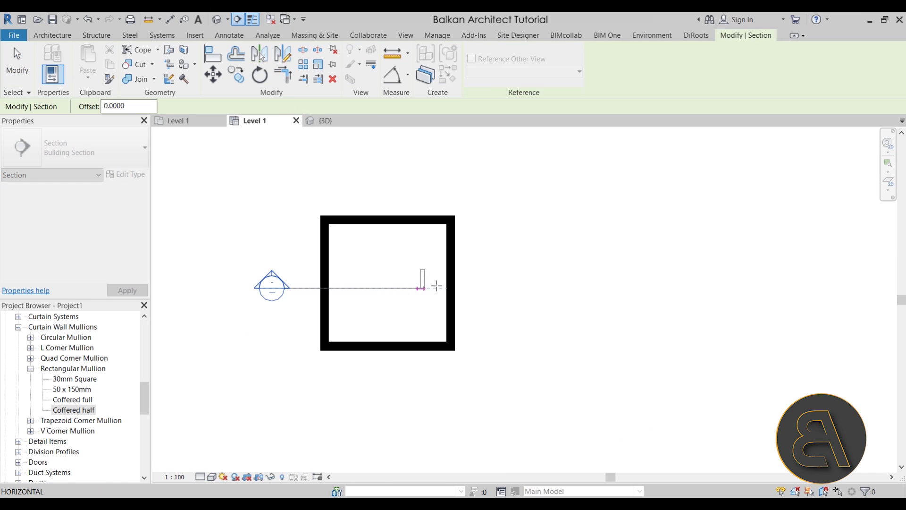
pyautogui.click(497, 287)
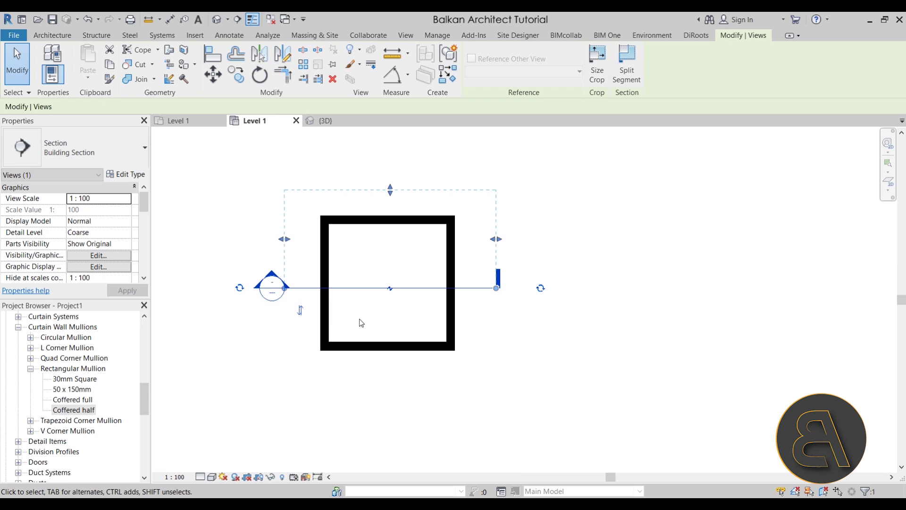
pyautogui.click(254, 259)
pyautogui.doubleClick(274, 278)
# - Measure the vertical distance from the sloped glazing roof down to the underside of the plain compound ceiling
pyautogui.scroll(5, 447, 226)
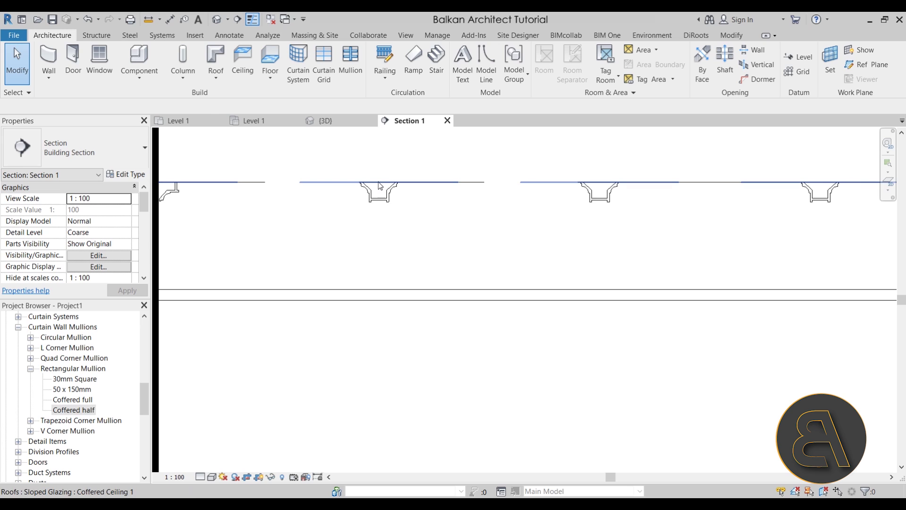
pyautogui.click(378, 185)
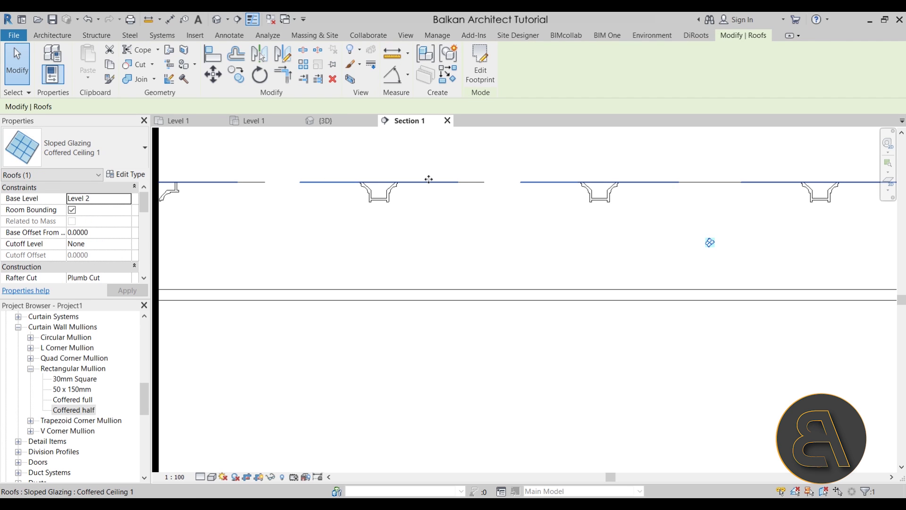
pyautogui.click(386, 293)
pyautogui.press('Escape')
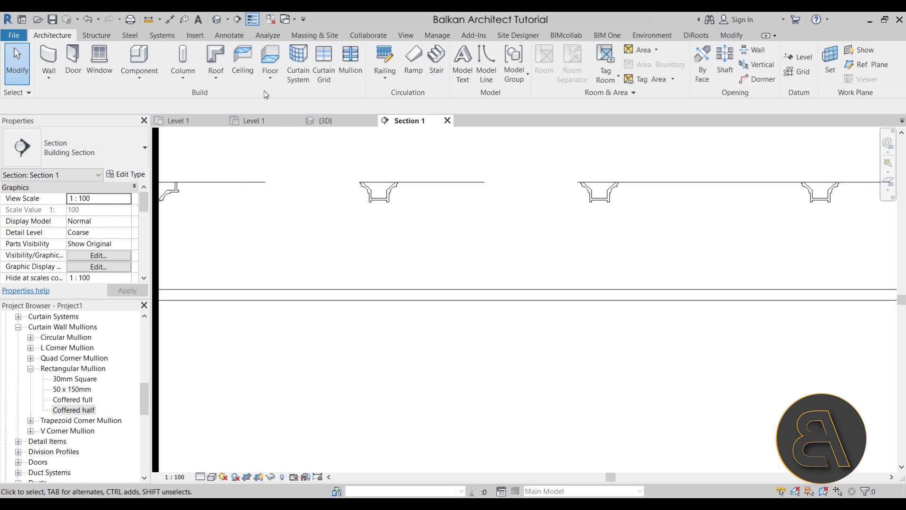
pyautogui.click(149, 19)
pyautogui.click(435, 182)
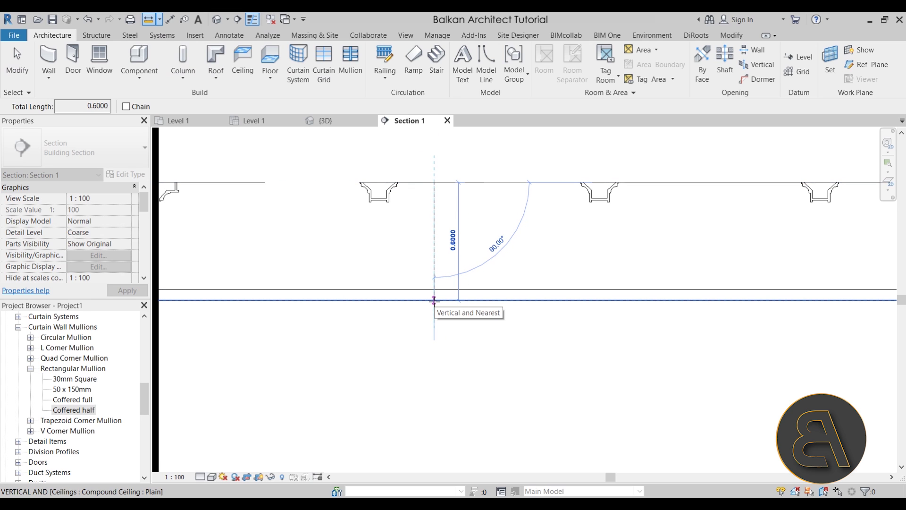
pyautogui.press('Escape')
# - Set the sloped glazing roof's base offset from its level to -0.6 m and check the mullions against the ceiling in section
pyautogui.click(370, 230)
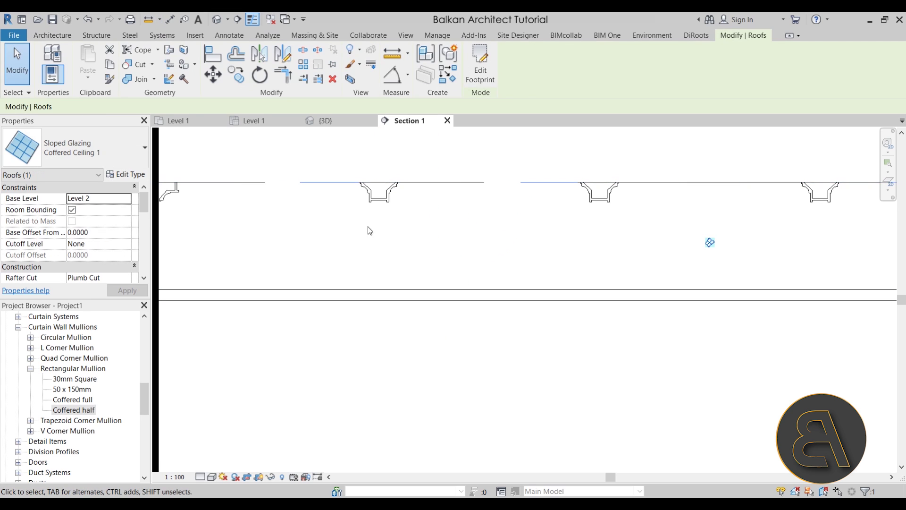
pyautogui.click(104, 234)
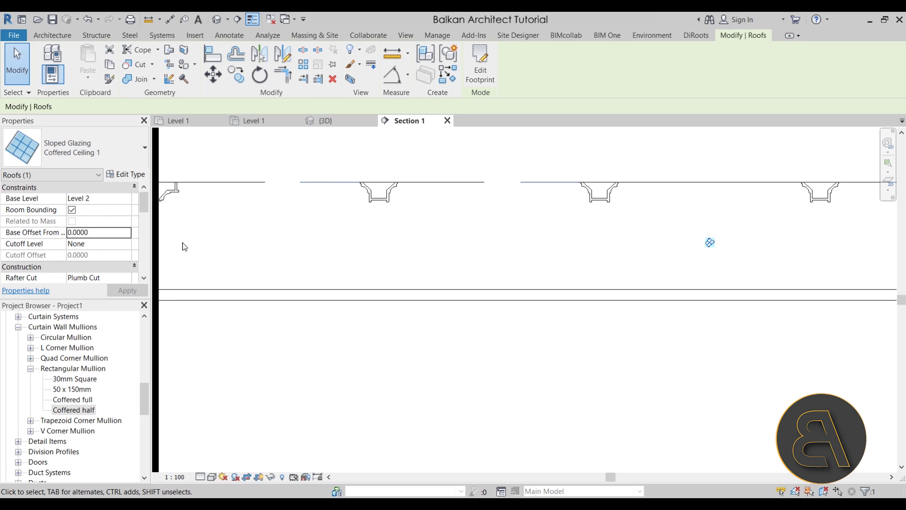
pyautogui.doubleClick(112, 233)
pyautogui.write('-.6')
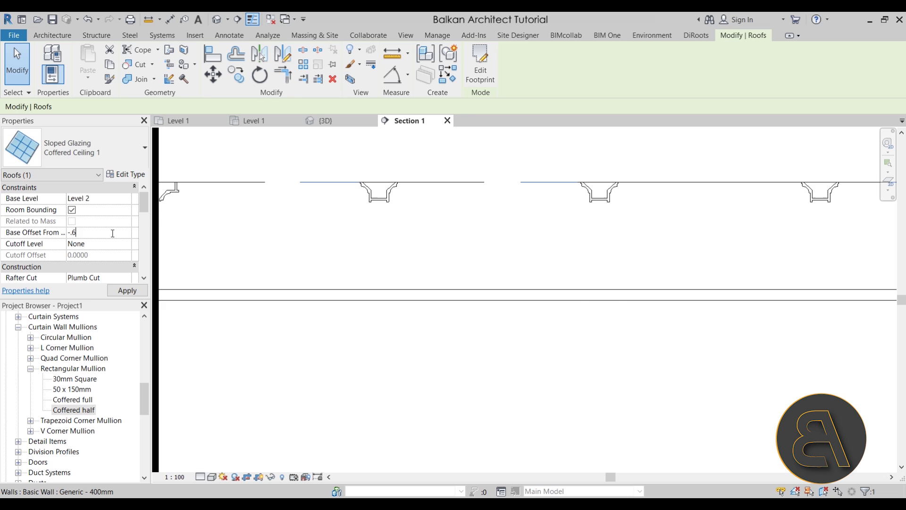
pyautogui.press('Return')
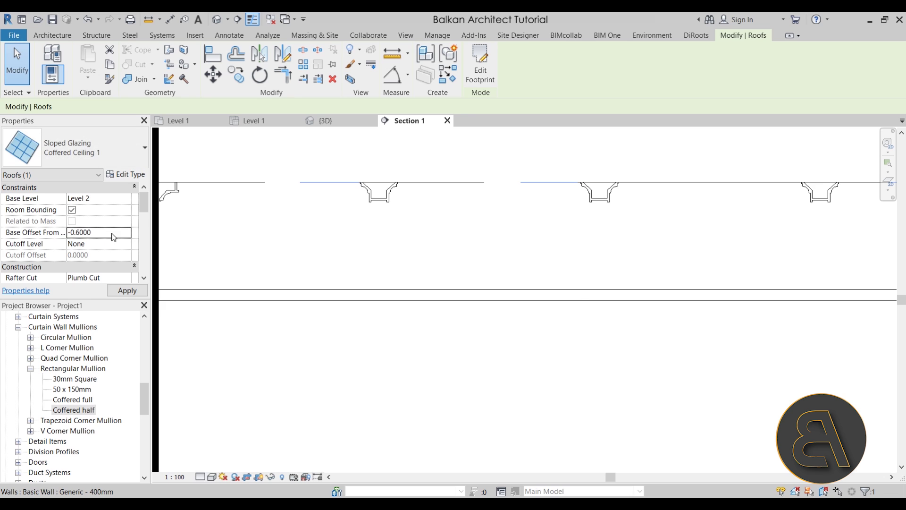
pyautogui.press('Escape')
pyautogui.scroll(-3, 427, 351)
pyautogui.scroll(4, 305, 286)
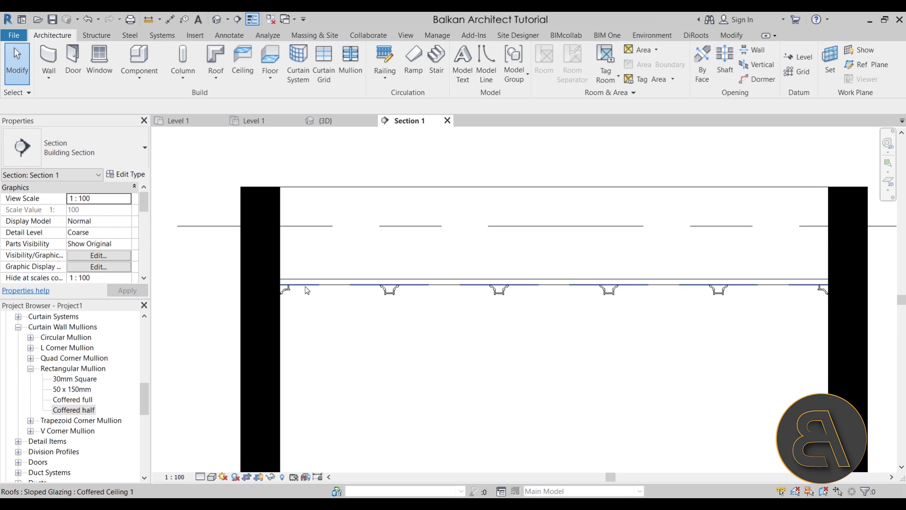
pyautogui.moveTo(589, 307); pyautogui.dragTo(598, 296, button='middle')
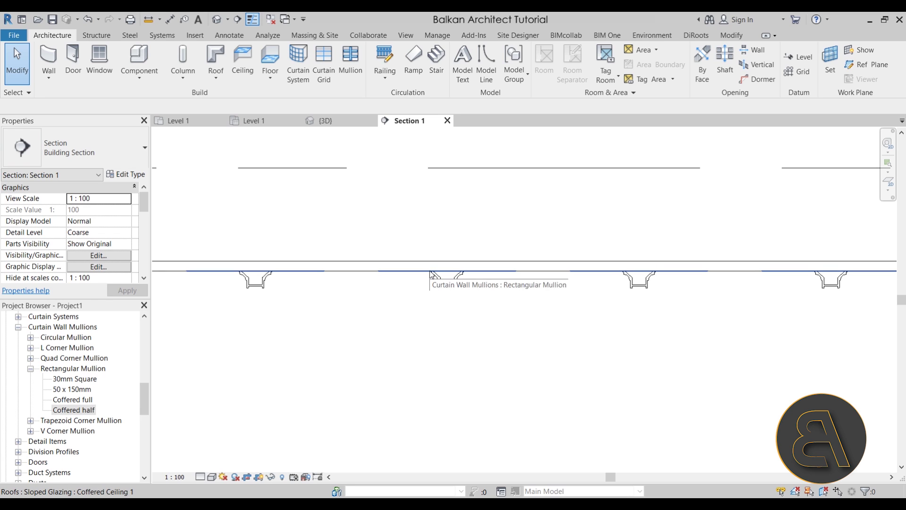
pyautogui.scroll(-2, 405, 250)
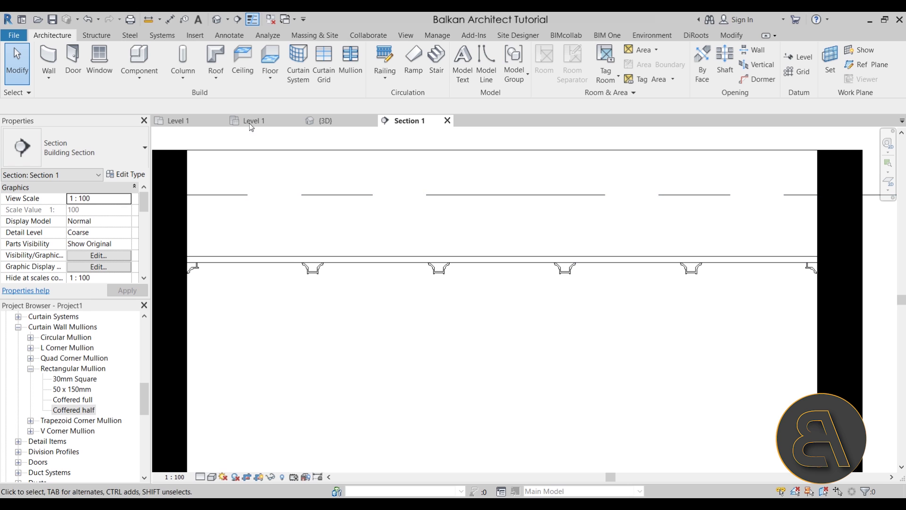
# - Start a new footprint roof in the 3D view, picking the four walls as its boundary and flipping the lines to the inner wall faces
pyautogui.click(317, 121)
pyautogui.scroll(-3, 367, 265)
pyautogui.press('r')
pyautogui.press('f')
pyautogui.click(225, 194)
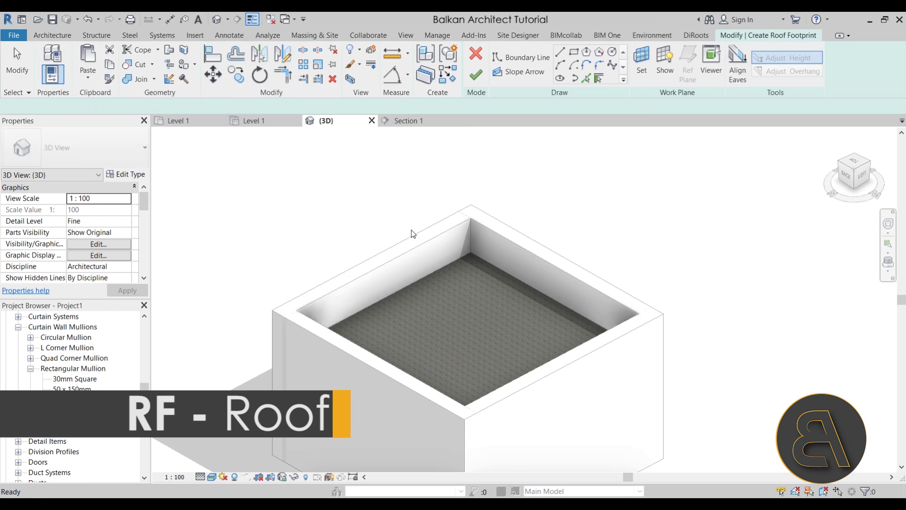
pyautogui.click(364, 200)
pyautogui.click(491, 234)
pyautogui.click(496, 336)
pyautogui.click(371, 354)
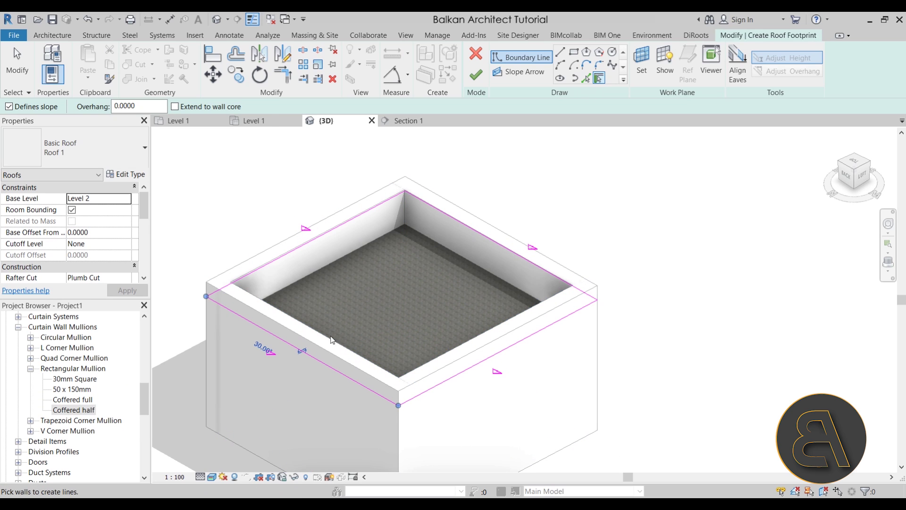
pyautogui.click(302, 350)
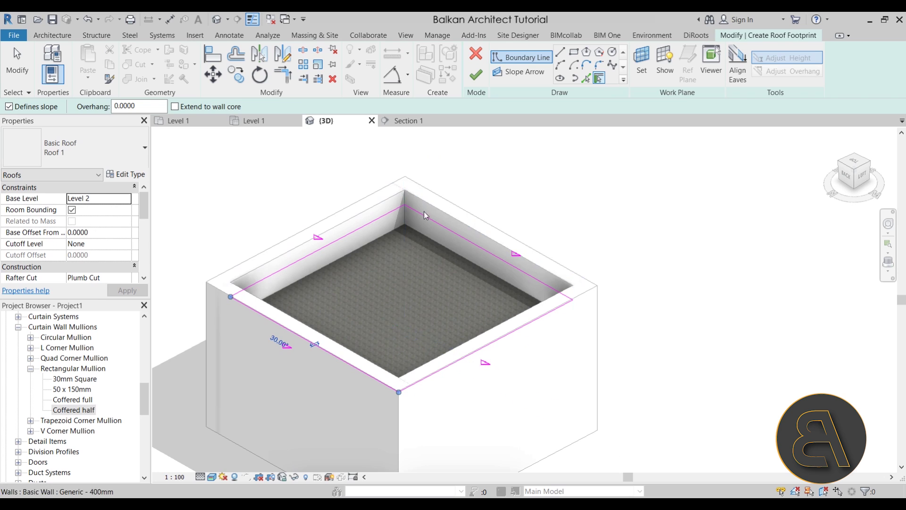
# - Turn off Defines Slope for all four boundary lines and finish the roof footprint
pyautogui.scroll(-2, 423, 212)
pyautogui.press('Escape')
pyautogui.moveTo(543, 410); pyautogui.dragTo(247, 198)
pyautogui.click(230, 106)
pyautogui.click(477, 75)
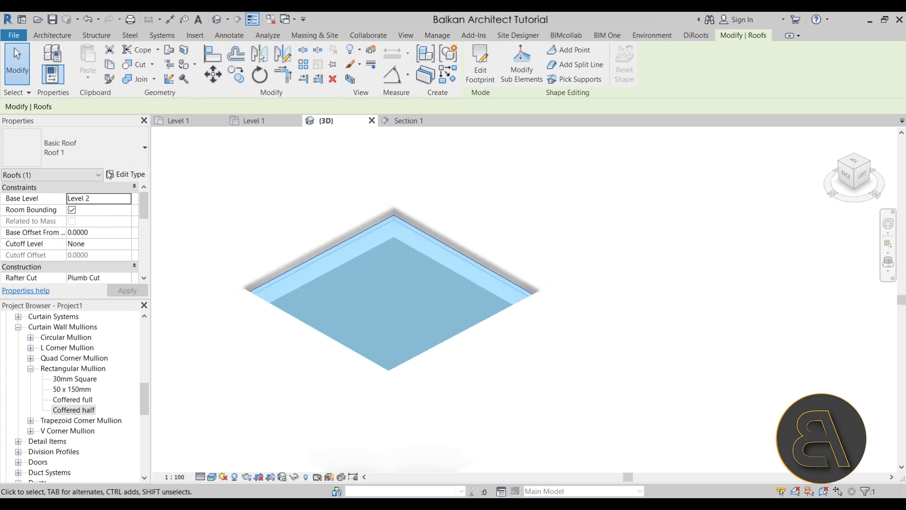
# - Change the new roof's type from the basic roof to Sloped Glazing
pyautogui.scroll(2, 458, 201)
pyautogui.click(84, 157)
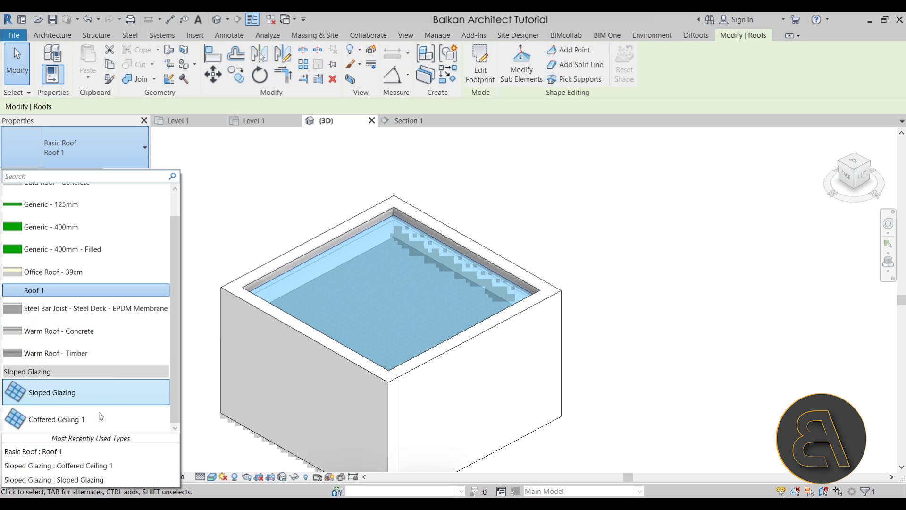
pyautogui.click(61, 401)
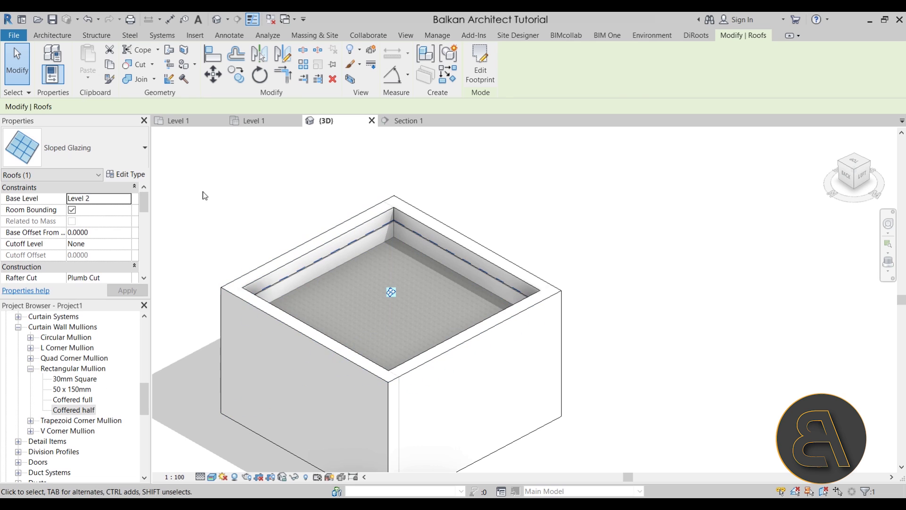
# - Duplicate the Sloped Glazing type under the name Coffered Ceiling 2
pyautogui.click(143, 177)
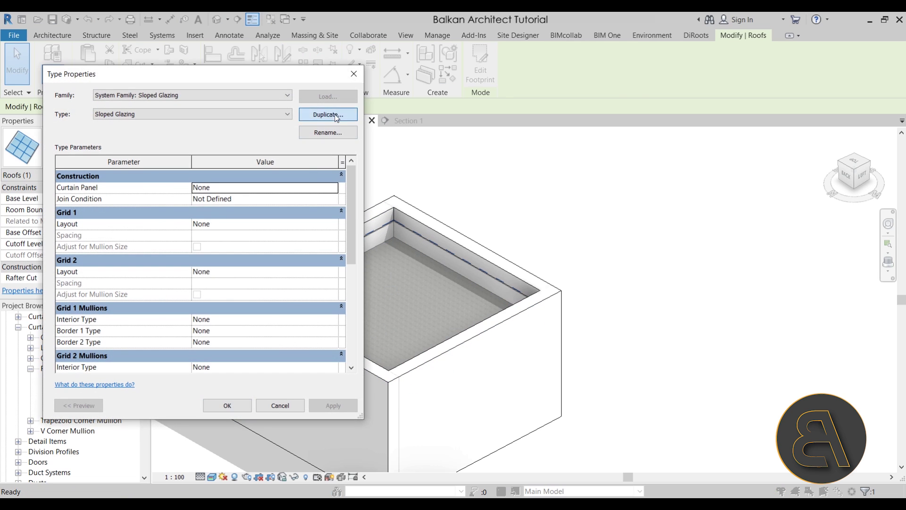
pyautogui.click(326, 114)
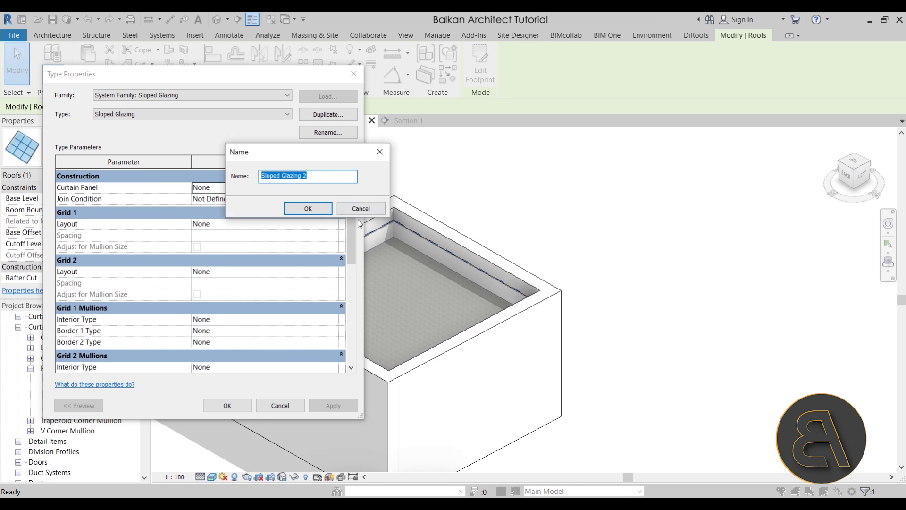
pyautogui.press('Escape')
pyautogui.click(193, 116)
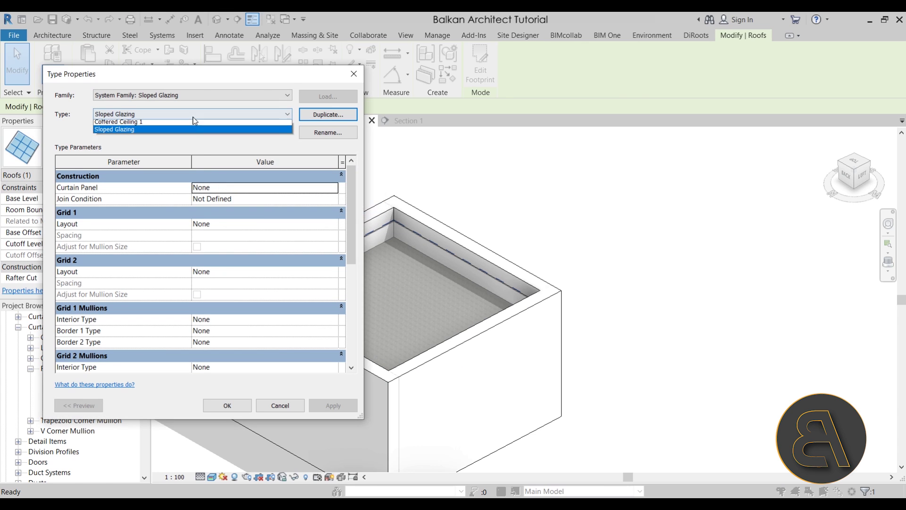
pyautogui.click(167, 118)
pyautogui.click(264, 116)
pyautogui.click(333, 115)
pyautogui.write('Coffered')
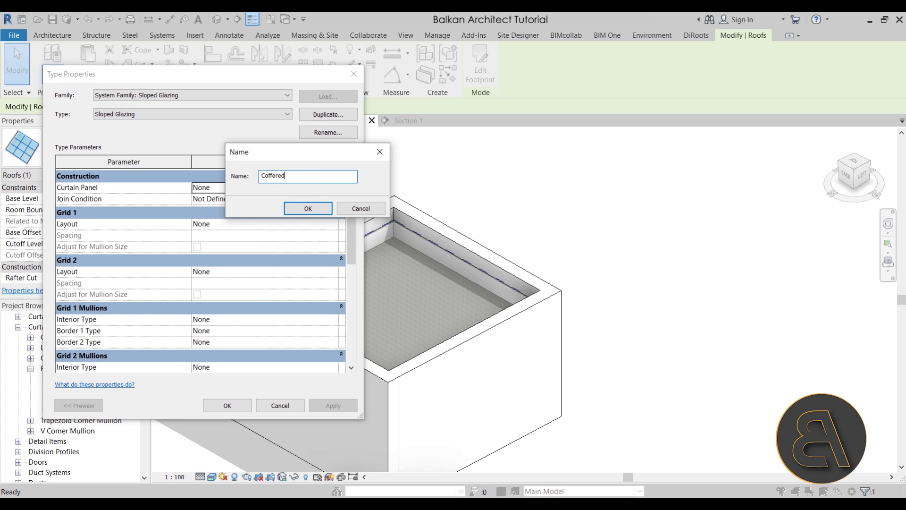
pyautogui.write(' Ceiling 2')
pyautogui.press('Return')
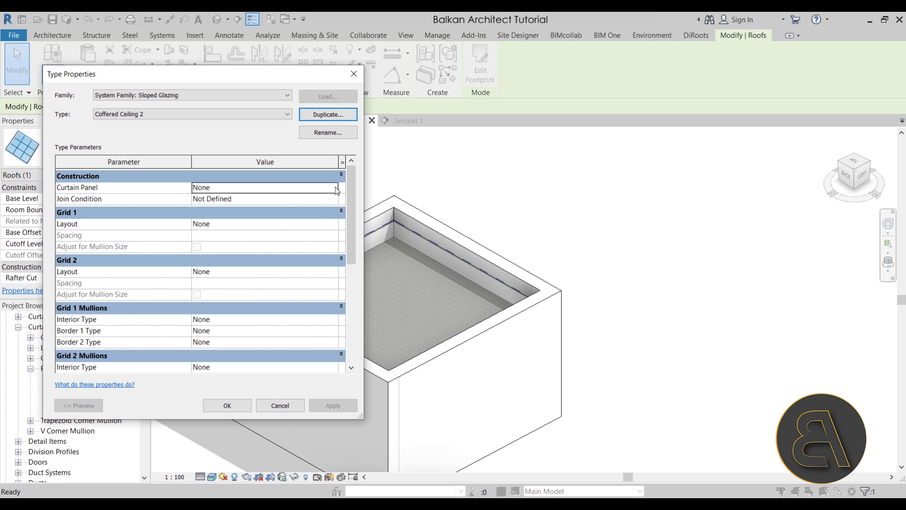
# - Set the type's curtain panel to Empty System Panel : Empty and its Grid 2 layout to Maximum Spacing at 1.2 m
pyautogui.click(335, 187)
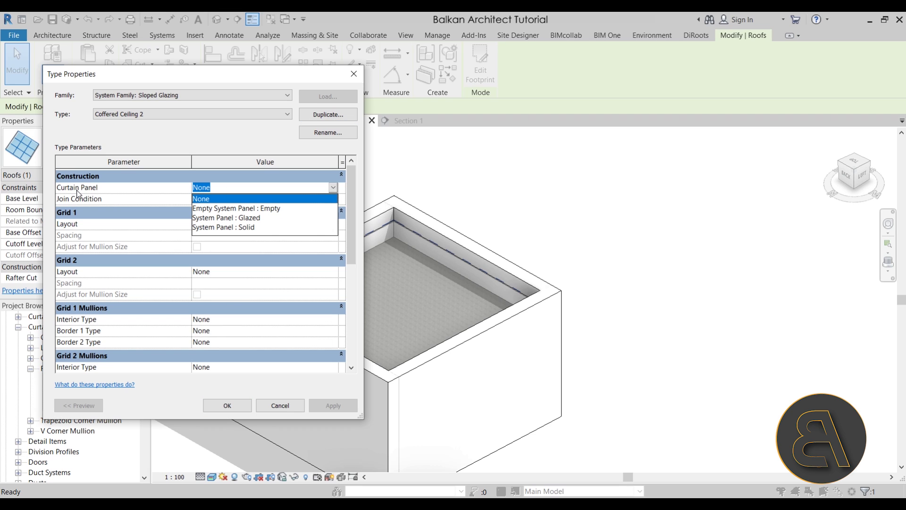
pyautogui.click(238, 209)
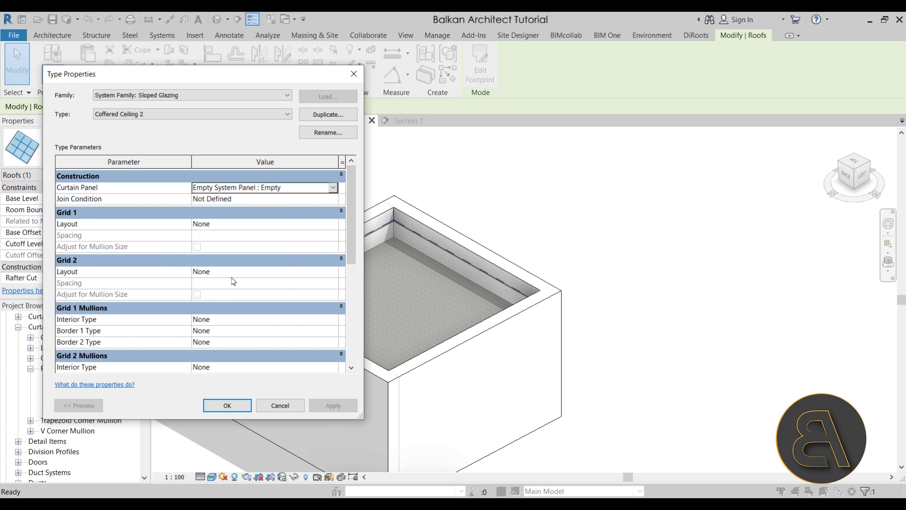
pyautogui.click(335, 273)
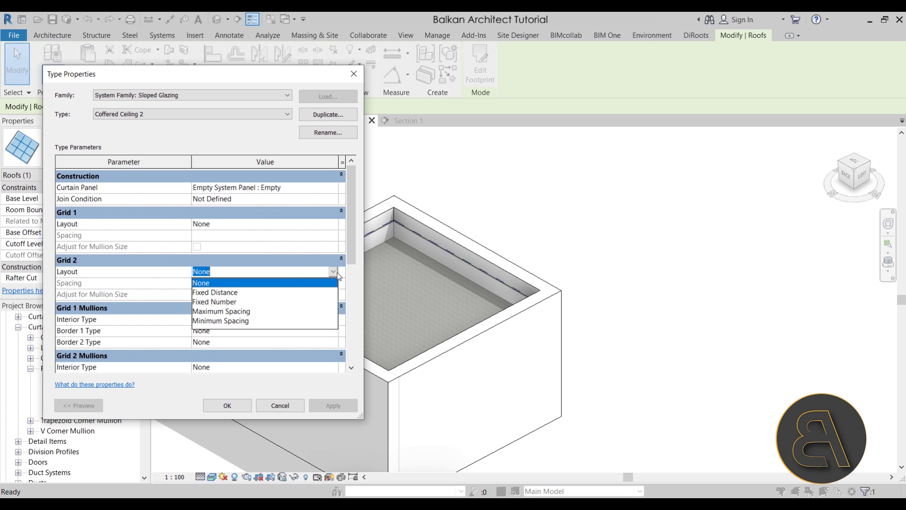
pyautogui.click(213, 311)
pyautogui.click(231, 285)
pyautogui.write('1.2')
pyautogui.press('Return')
# - Assign the Coffered full mullion to the Grid 2 interior and Coffered half to both Grid 2 borders, and accept the type settings
pyautogui.scroll(-4, 253, 261)
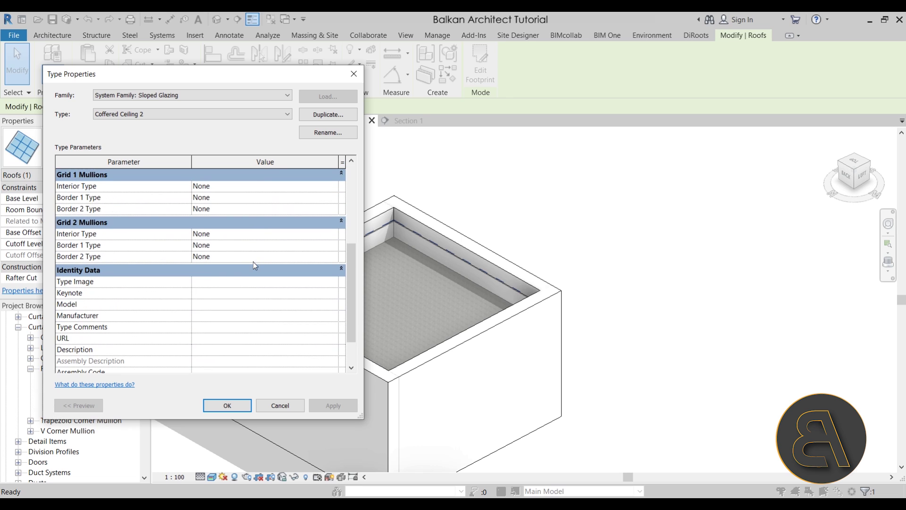
pyautogui.scroll(1, 262, 232)
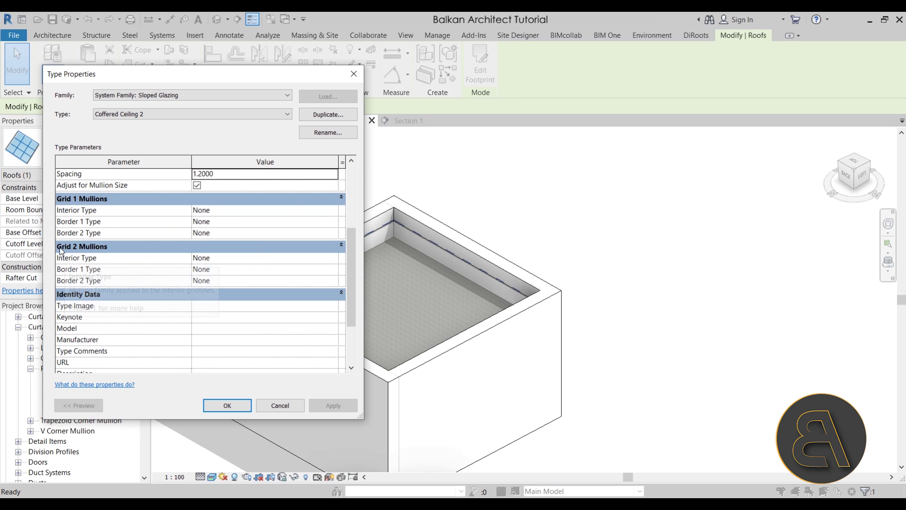
pyautogui.click(334, 259)
pyautogui.click(333, 259)
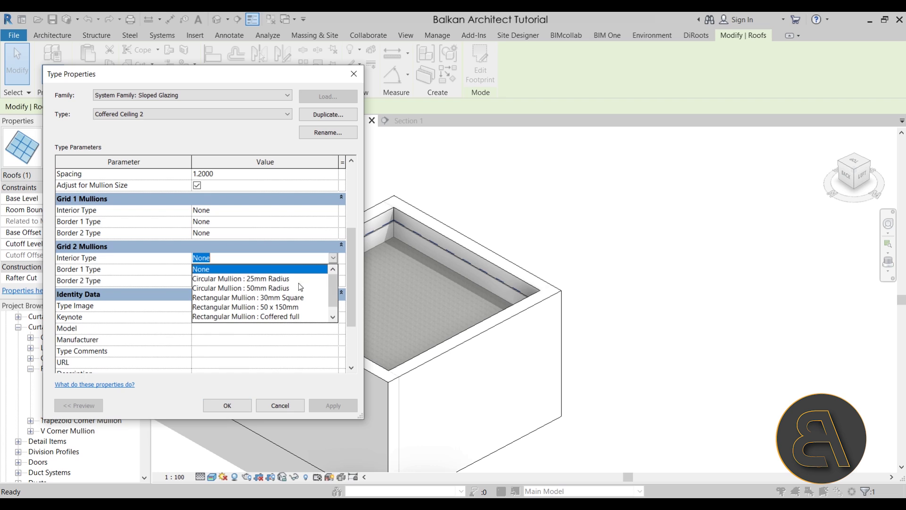
pyautogui.click(295, 311)
pyautogui.click(334, 269)
pyautogui.click(334, 269)
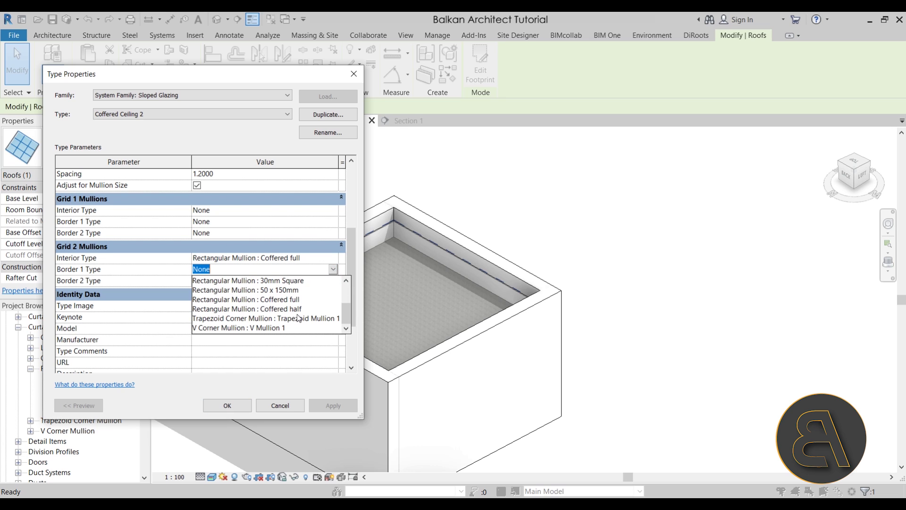
pyautogui.click(290, 317)
pyautogui.click(334, 281)
pyautogui.click(333, 281)
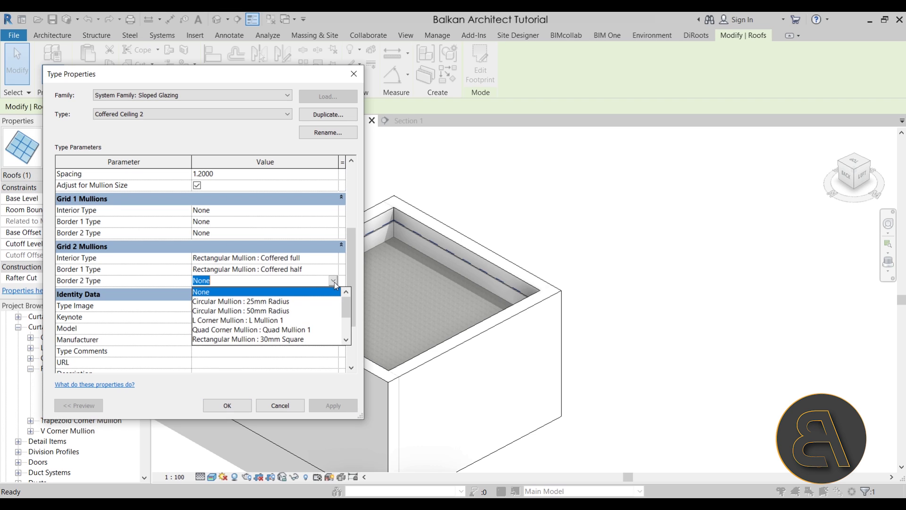
pyautogui.scroll(-3, 314, 324)
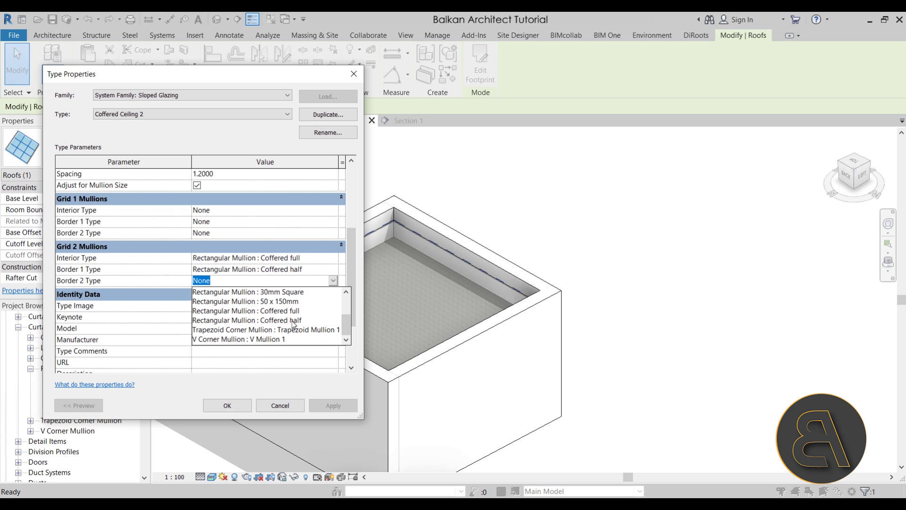
pyautogui.click(294, 321)
pyautogui.click(239, 406)
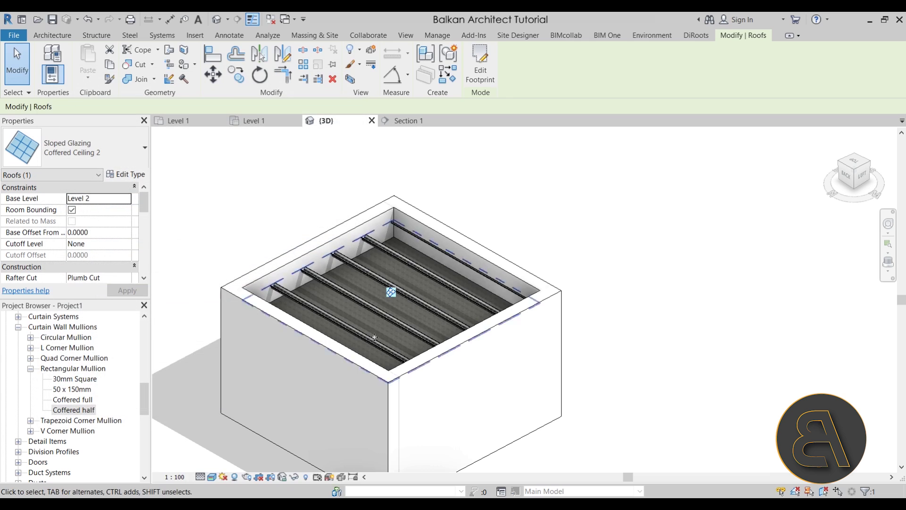
# - Set the Coffered Ceiling 2 roof's base offset from its level to -0.6 m
pyautogui.scroll(5, 395, 226)
pyautogui.scroll(-5, 395, 225)
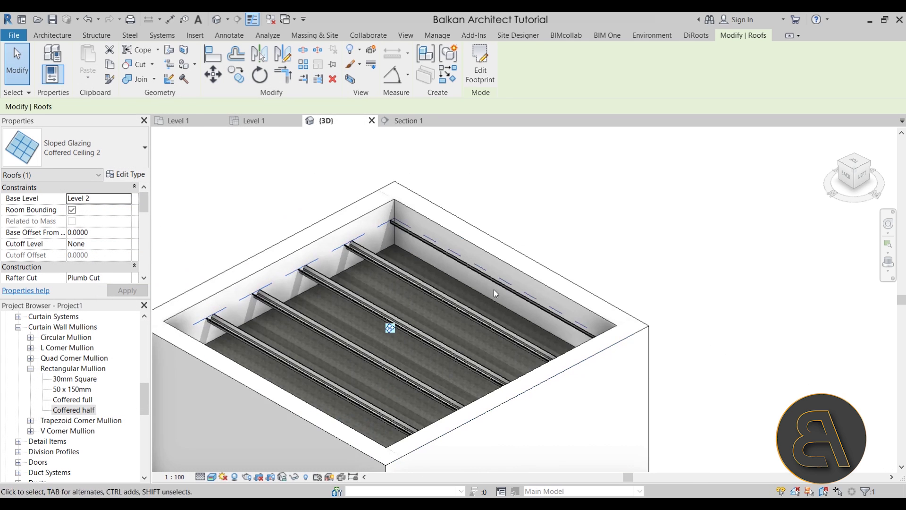
pyautogui.click(106, 234)
pyautogui.write('-0.6000')
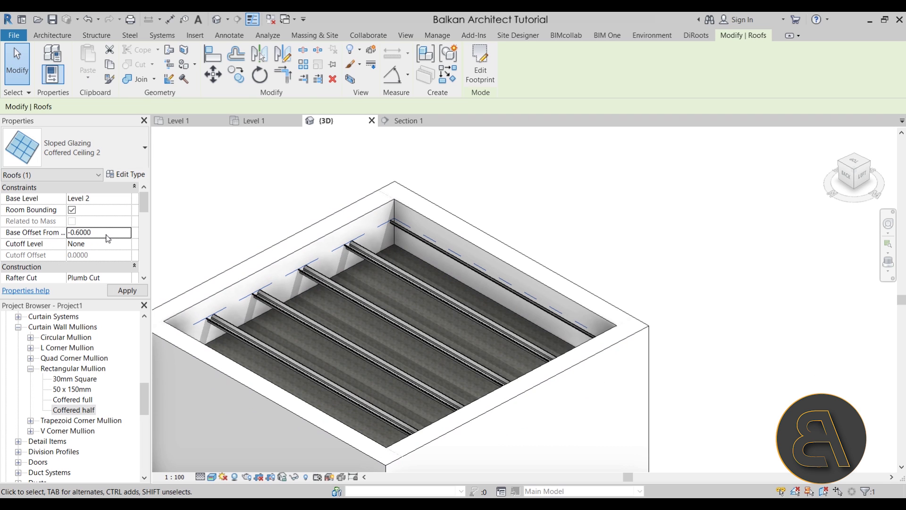
# - Delete one side wall of the room and look at the coffered ceiling from below
pyautogui.keyDown('shift'); pyautogui.moveTo(383, 234); pyautogui.dragTo(383, 262, button='middle'); pyautogui.keyUp('shift')
pyautogui.click(358, 312)
pyautogui.press('Delete')
pyautogui.scroll(5, 384, 264)
pyautogui.keyDown('shift'); pyautogui.moveTo(479, 330); pyautogui.dragTo(420, 315, button='middle'); pyautogui.keyUp('shift')
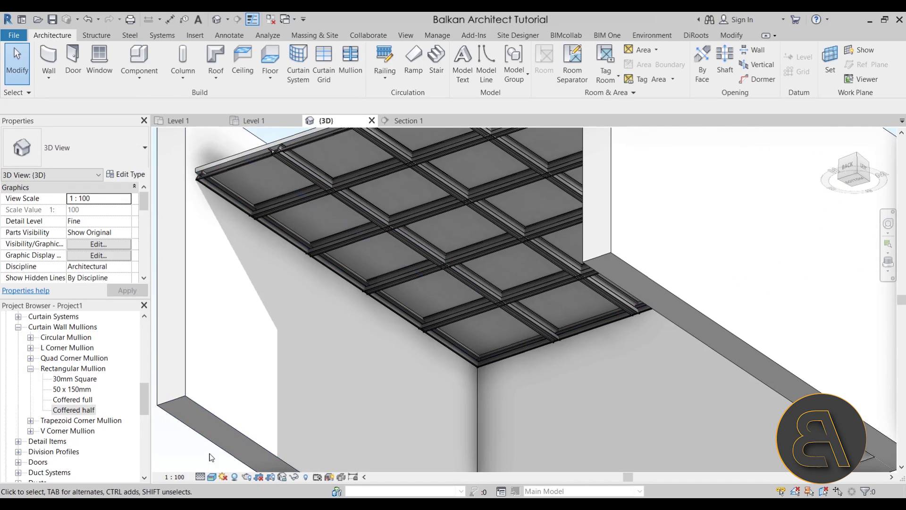
# - Turn off Show Edges in the 3D view's graphic display options and apply the change
pyautogui.click(212, 477)
pyautogui.click(243, 388)
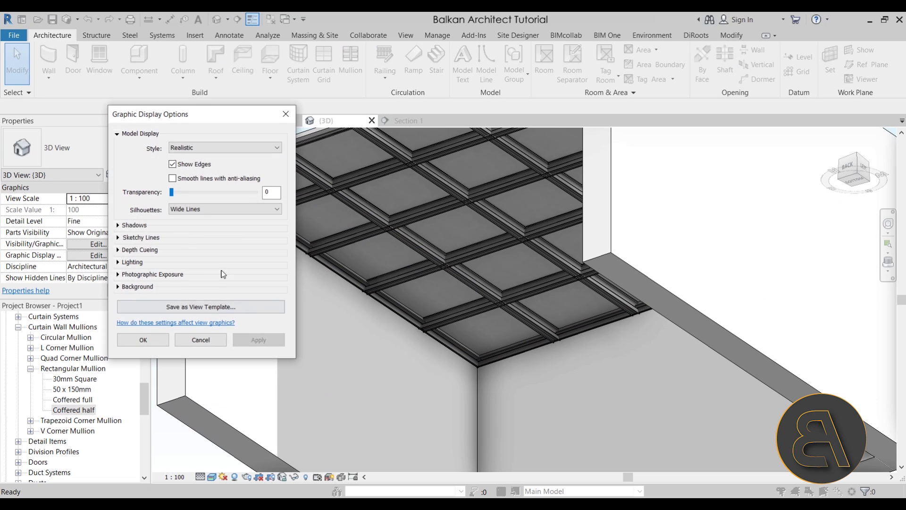
pyautogui.click(172, 164)
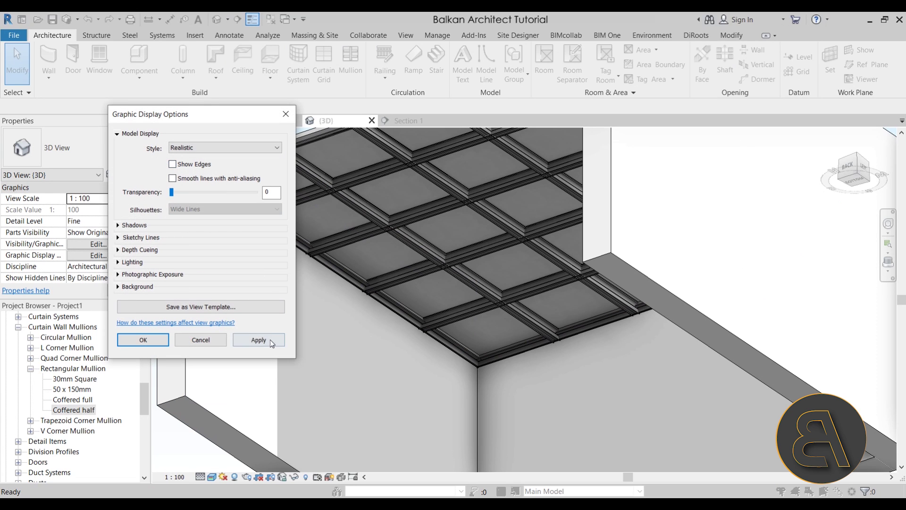
pyautogui.click(258, 339)
pyautogui.click(143, 340)
# - Reduce the Grid 2 maximum spacing of the Coffered Ceiling 2 roof type to 0.8 m and inspect the coffers from below
pyautogui.keyDown('shift'); pyautogui.moveTo(425, 283); pyautogui.dragTo(534, 347, button='middle'); pyautogui.keyUp('shift')
pyautogui.keyDown('shift'); pyautogui.moveTo(482, 314); pyautogui.dragTo(370, 194, button='middle'); pyautogui.keyUp('shift')
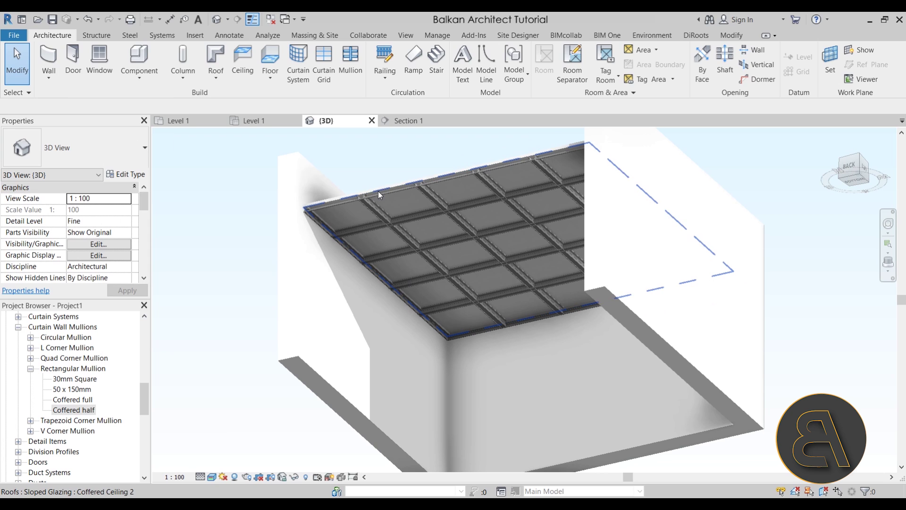
pyautogui.click(358, 211)
pyautogui.click(125, 174)
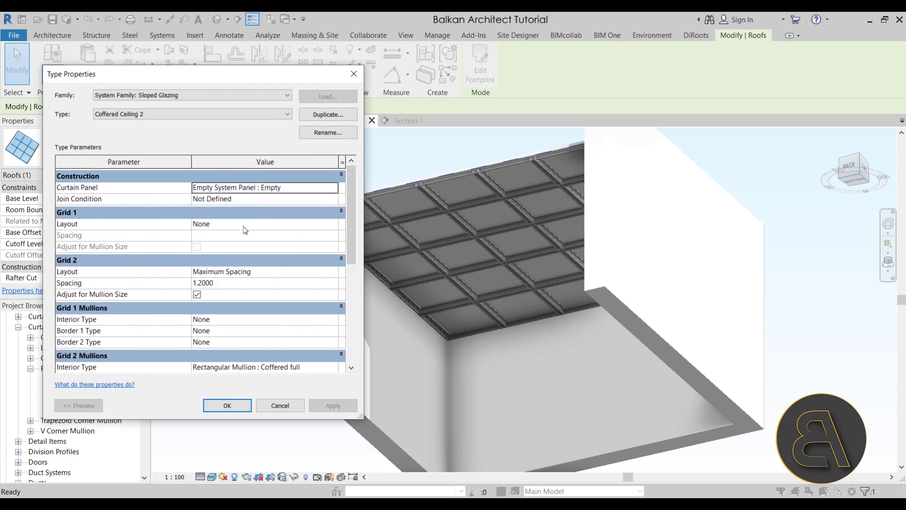
pyautogui.click(238, 286)
pyautogui.write('.8')
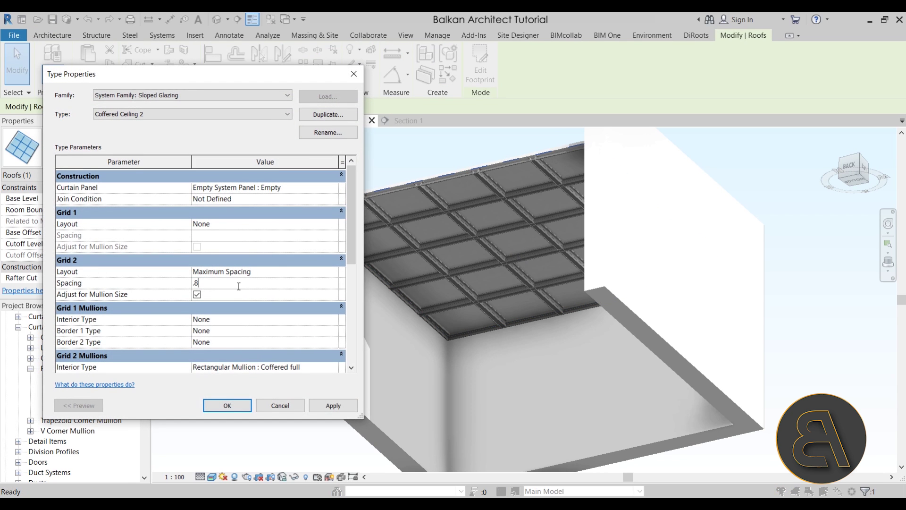
pyautogui.click(324, 408)
pyautogui.click(227, 406)
pyautogui.keyDown('shift'); pyautogui.moveTo(472, 293); pyautogui.dragTo(454, 366, button='middle'); pyautogui.keyUp('shift')
pyautogui.scroll(3, 423, 267)
pyautogui.scroll(-2, 424, 268)
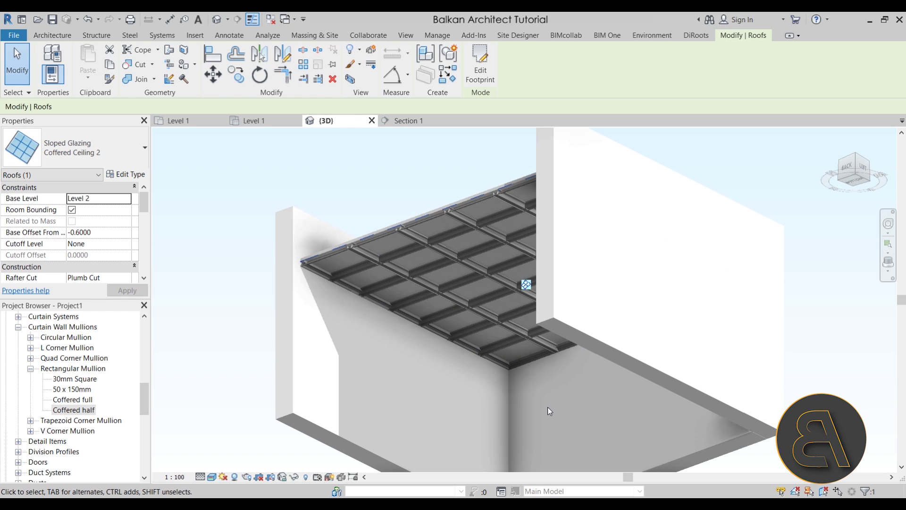
pyautogui.moveTo(428, 374); pyautogui.dragTo(384, 386, button='middle')
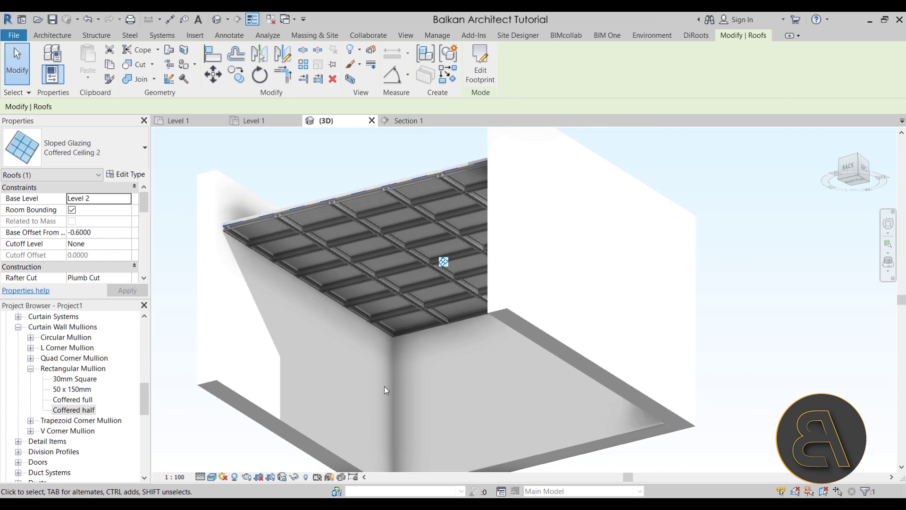